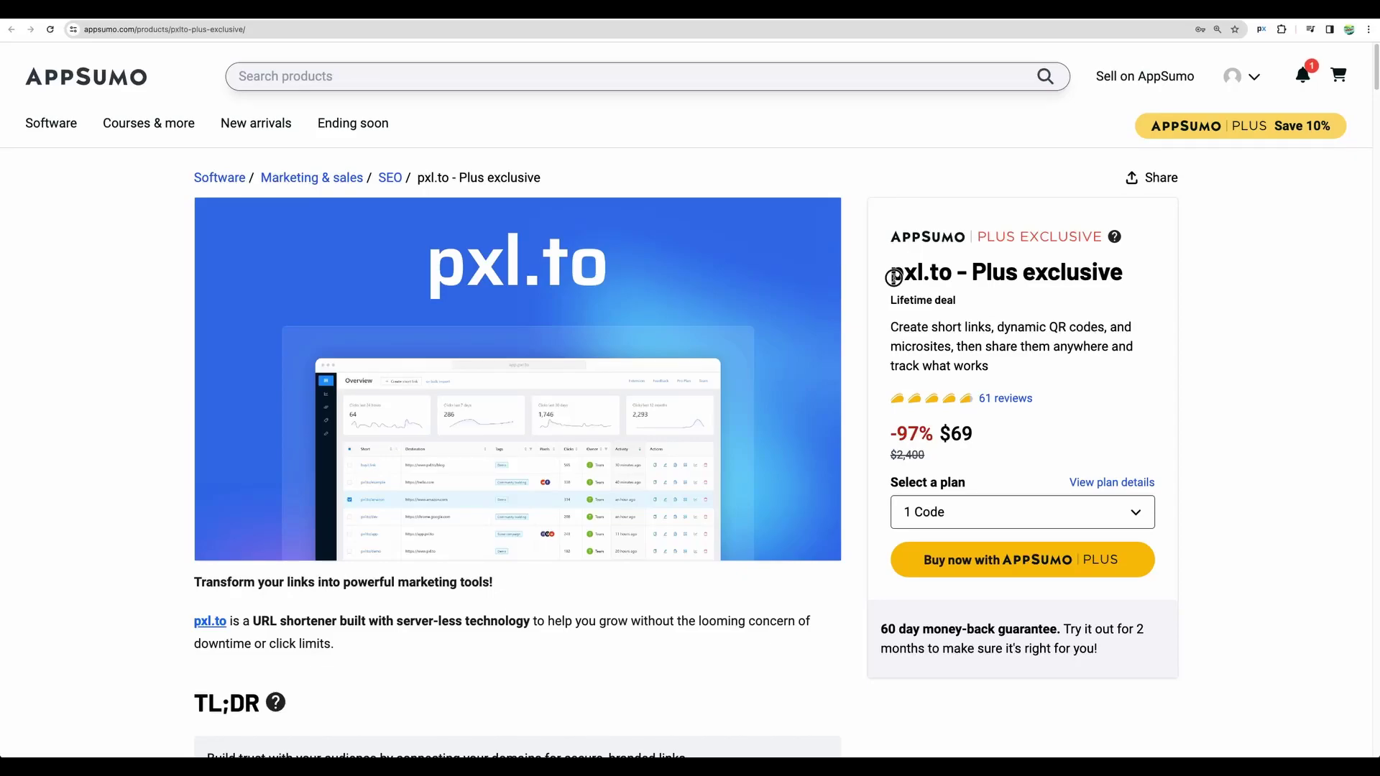
# Step: Highlight the pxl.to Plus exclusive title and skim its overview, then switch to the OpenMyLink tab
pyautogui.moveTo(890, 273); pyautogui.dragTo(951, 275)
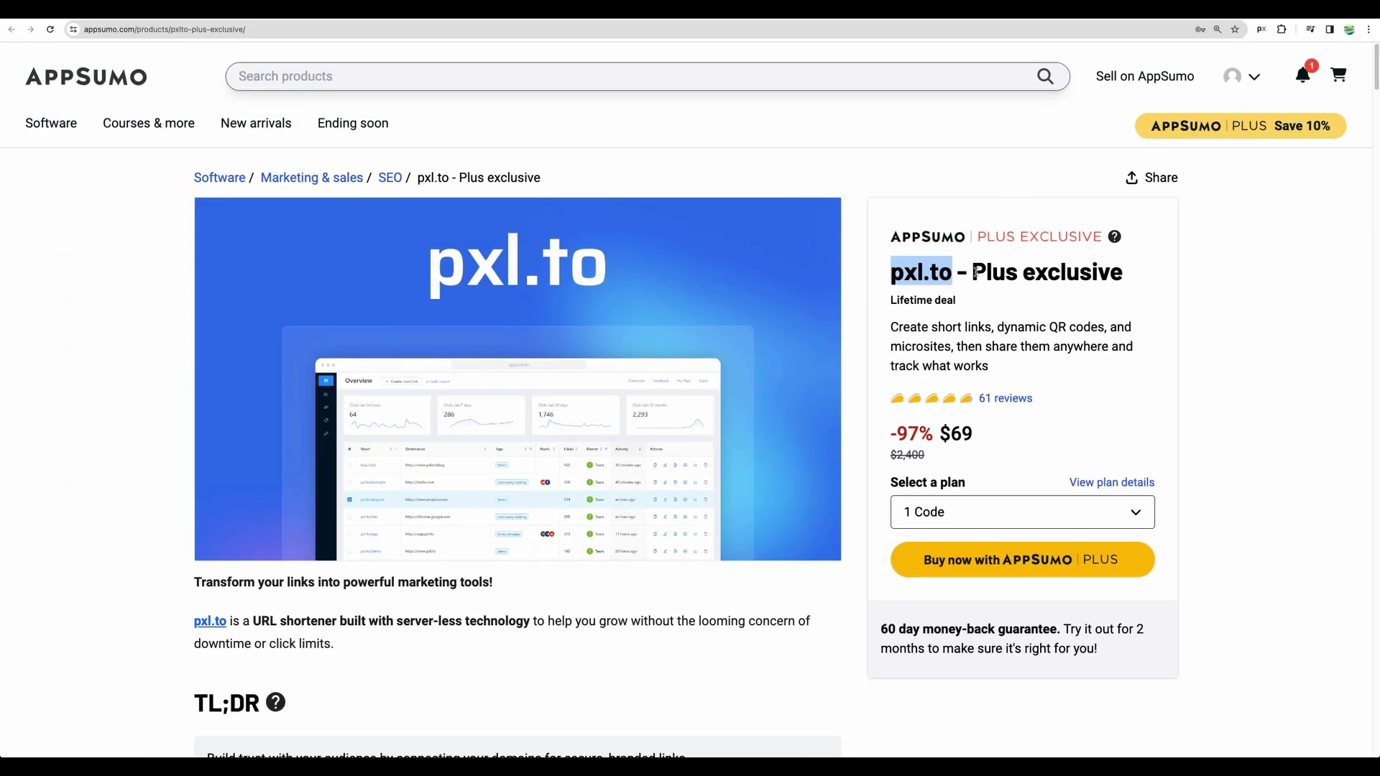
pyautogui.click(862, 184)
pyautogui.moveTo(974, 271); pyautogui.dragTo(1124, 274)
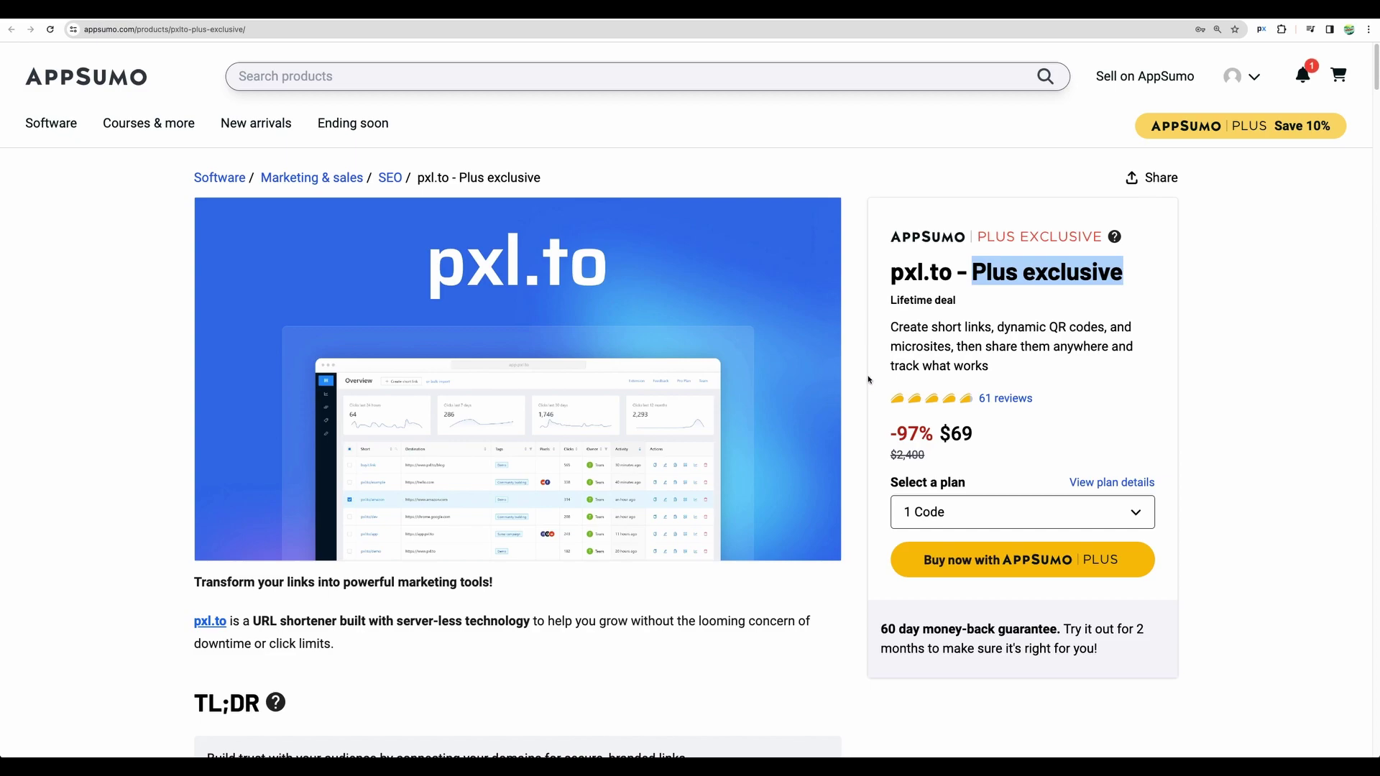
pyautogui.scroll(-15, 868, 379)
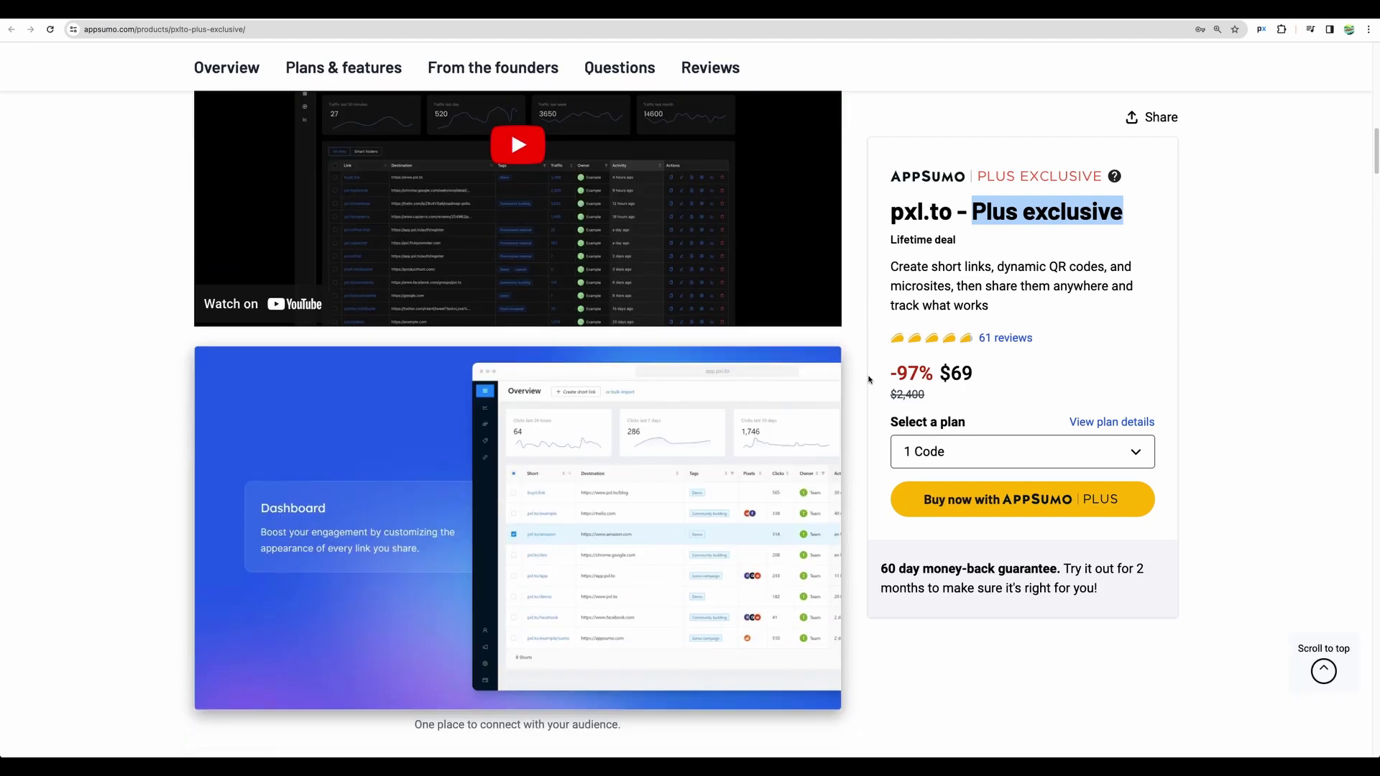
pyautogui.scroll(-10, 868, 378)
pyautogui.scroll(-11, 869, 379)
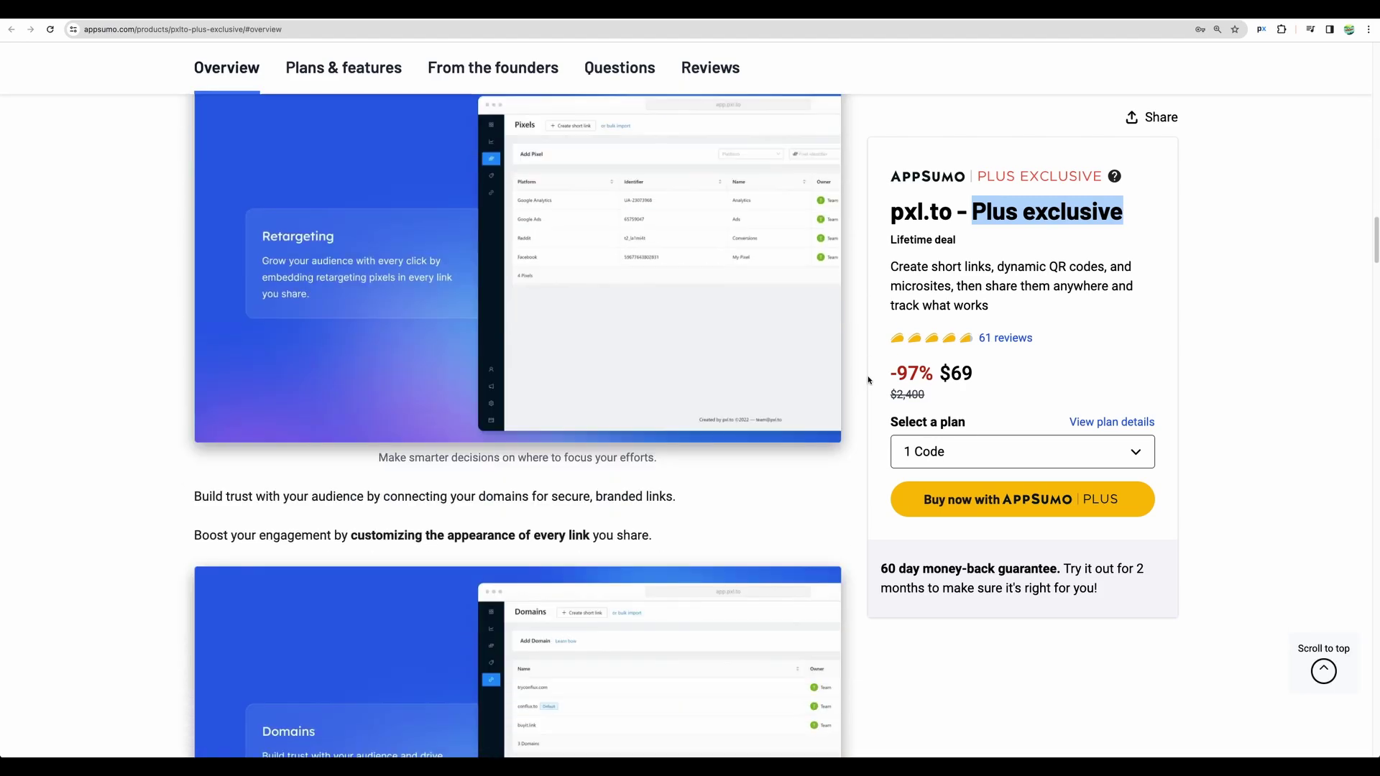
pyautogui.scroll(10, 868, 378)
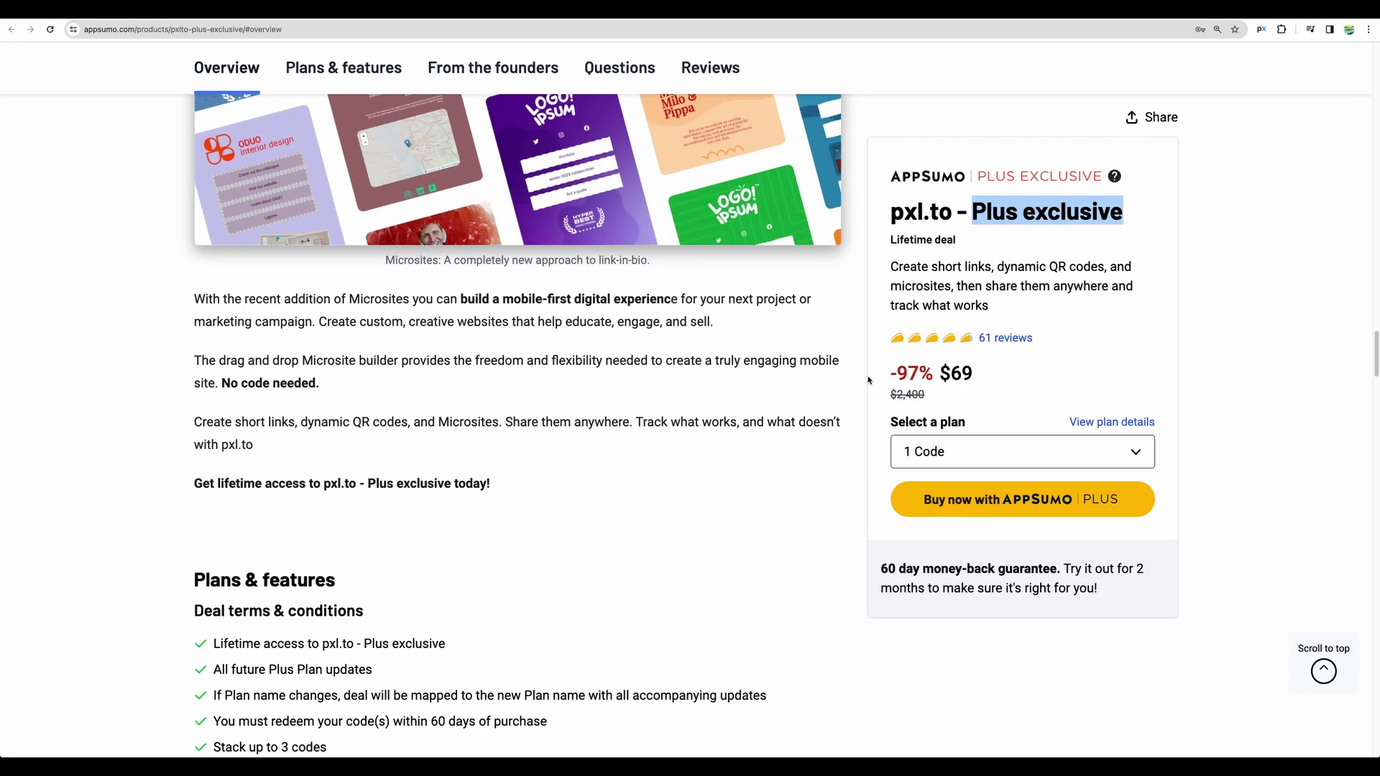
pyautogui.click(875, 334)
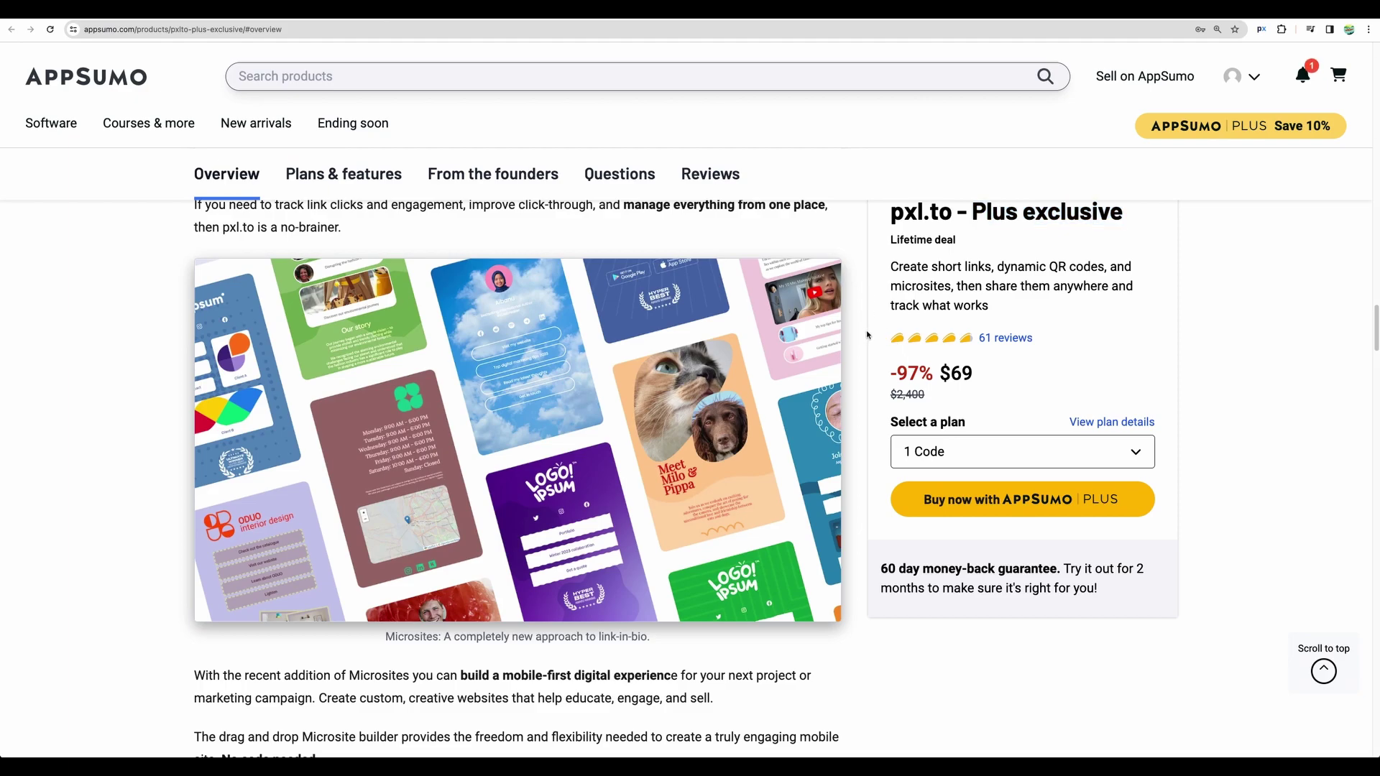
pyautogui.hotkey('ctrl', 'Tab')
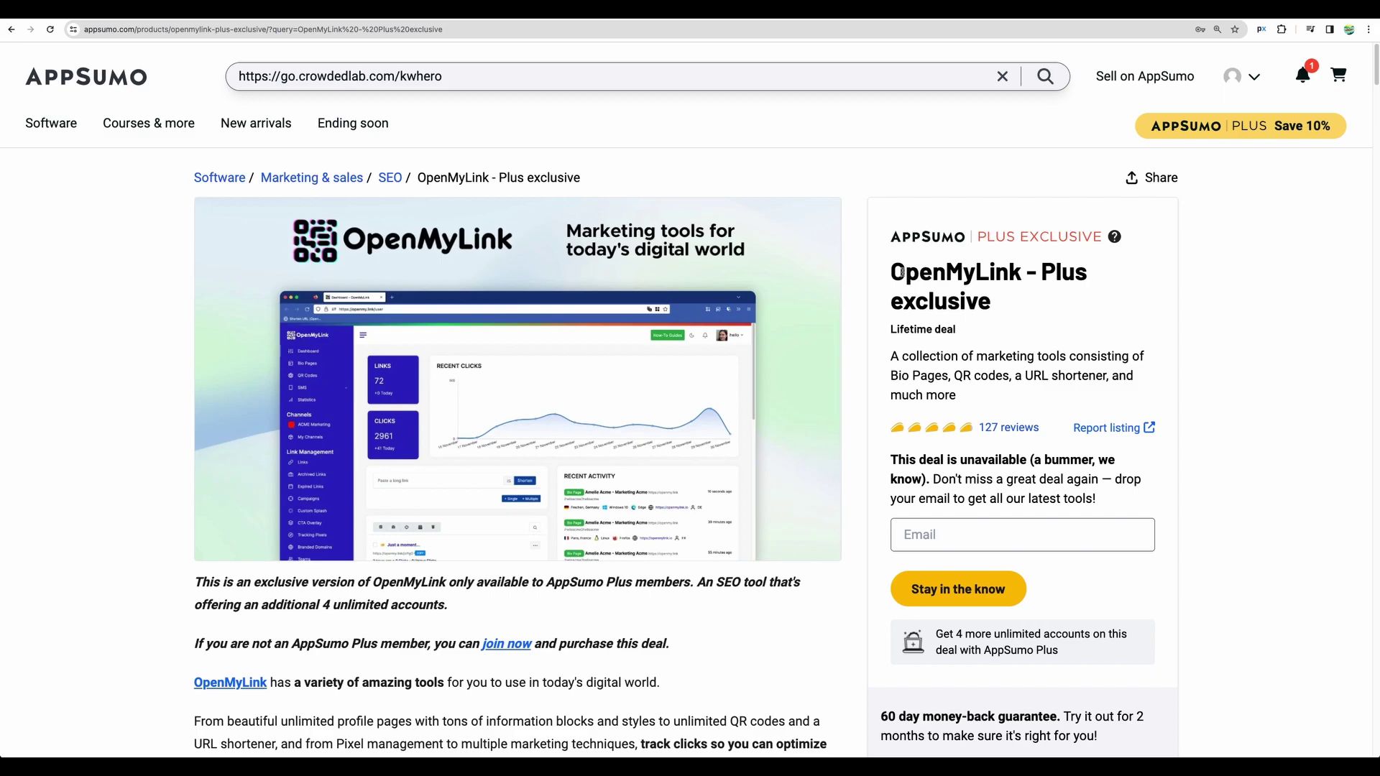
# Step: Highlight the OpenMyLink title and scroll down to its Plans & features section
pyautogui.moveTo(901, 272); pyautogui.dragTo(1028, 271)
pyautogui.click(952, 269)
pyautogui.scroll(-10, 897, 293)
pyautogui.scroll(-8, 897, 294)
pyautogui.scroll(2, 767, 298)
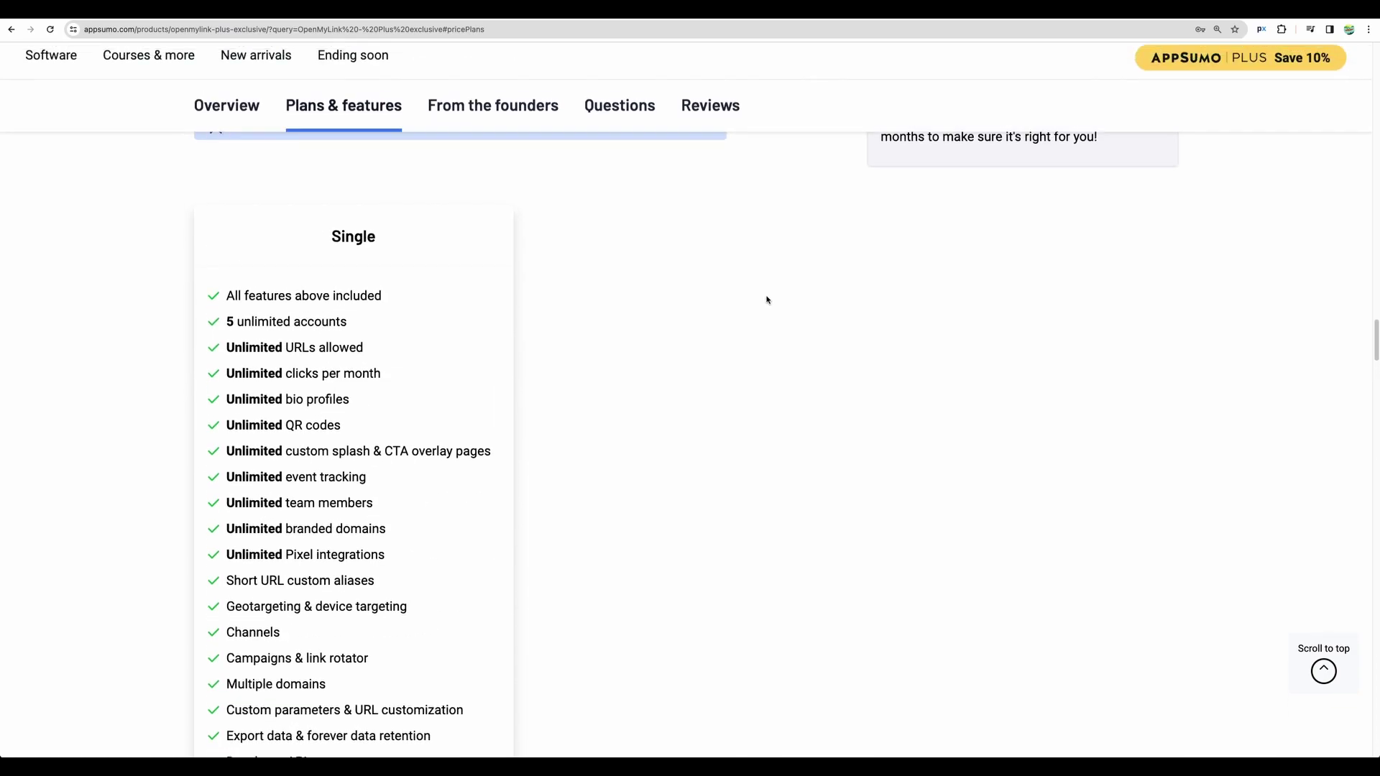
# Step: Select the Single plan's feature lines through overlay pages, then return to the pxl.to deal
pyautogui.moveTo(220, 291); pyautogui.dragTo(327, 450)
pyautogui.click(327, 450)
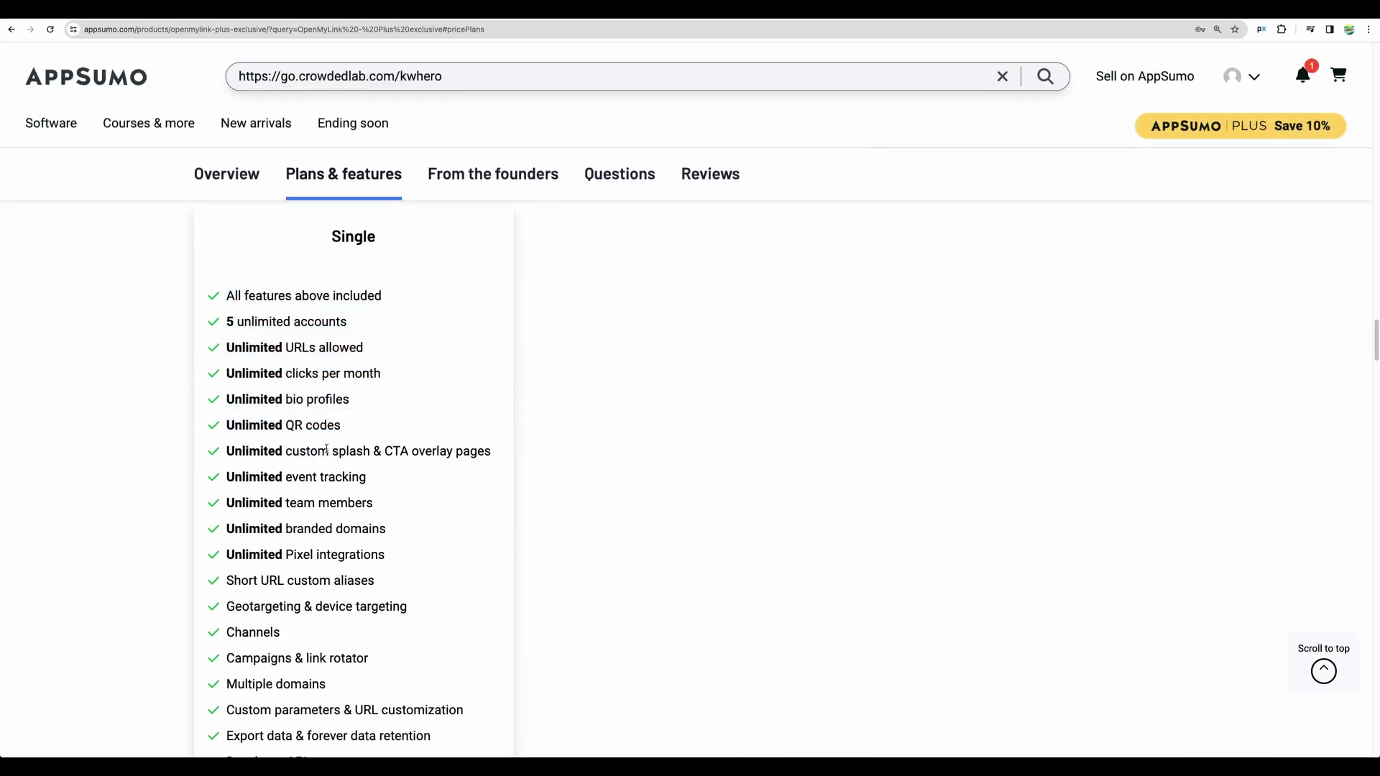
pyautogui.moveTo(244, 289); pyautogui.dragTo(371, 466)
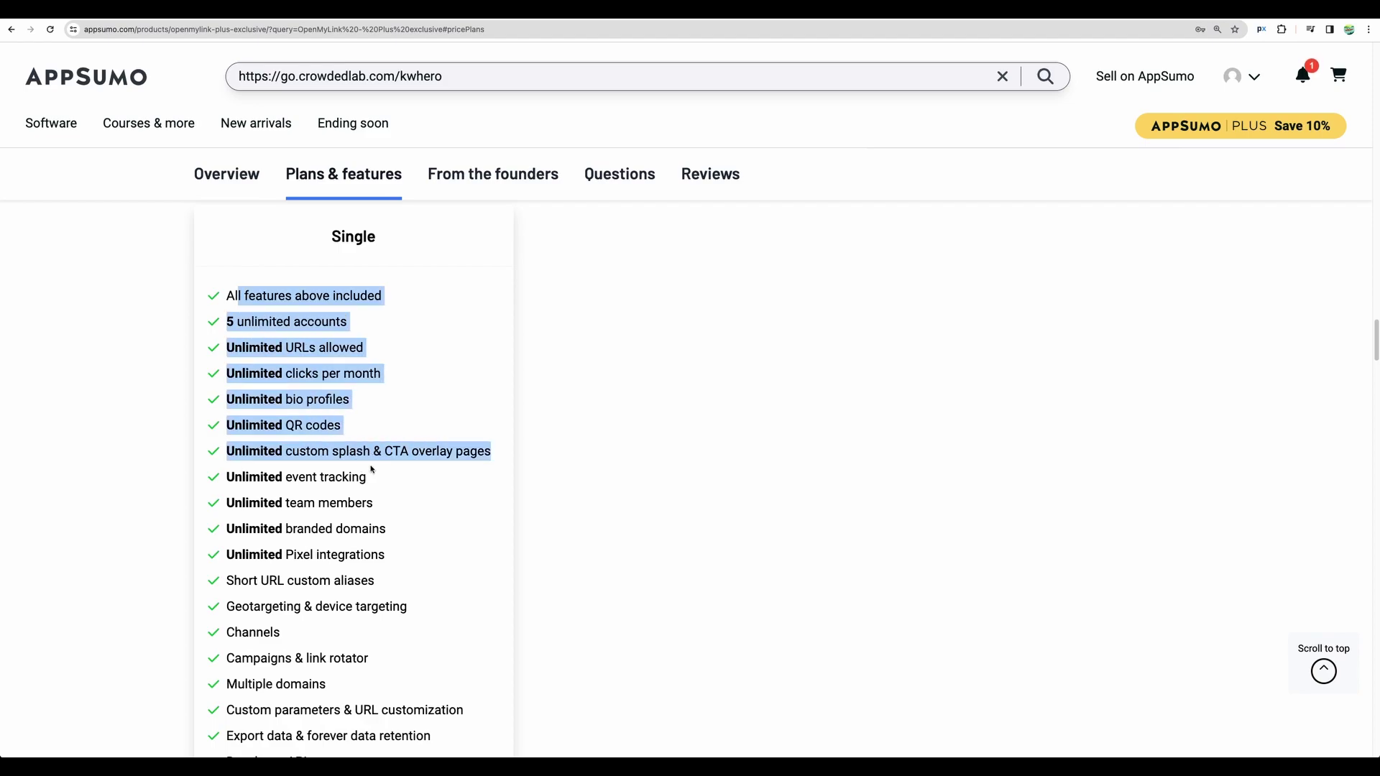
pyautogui.click(370, 466)
pyautogui.scroll(-5, 371, 466)
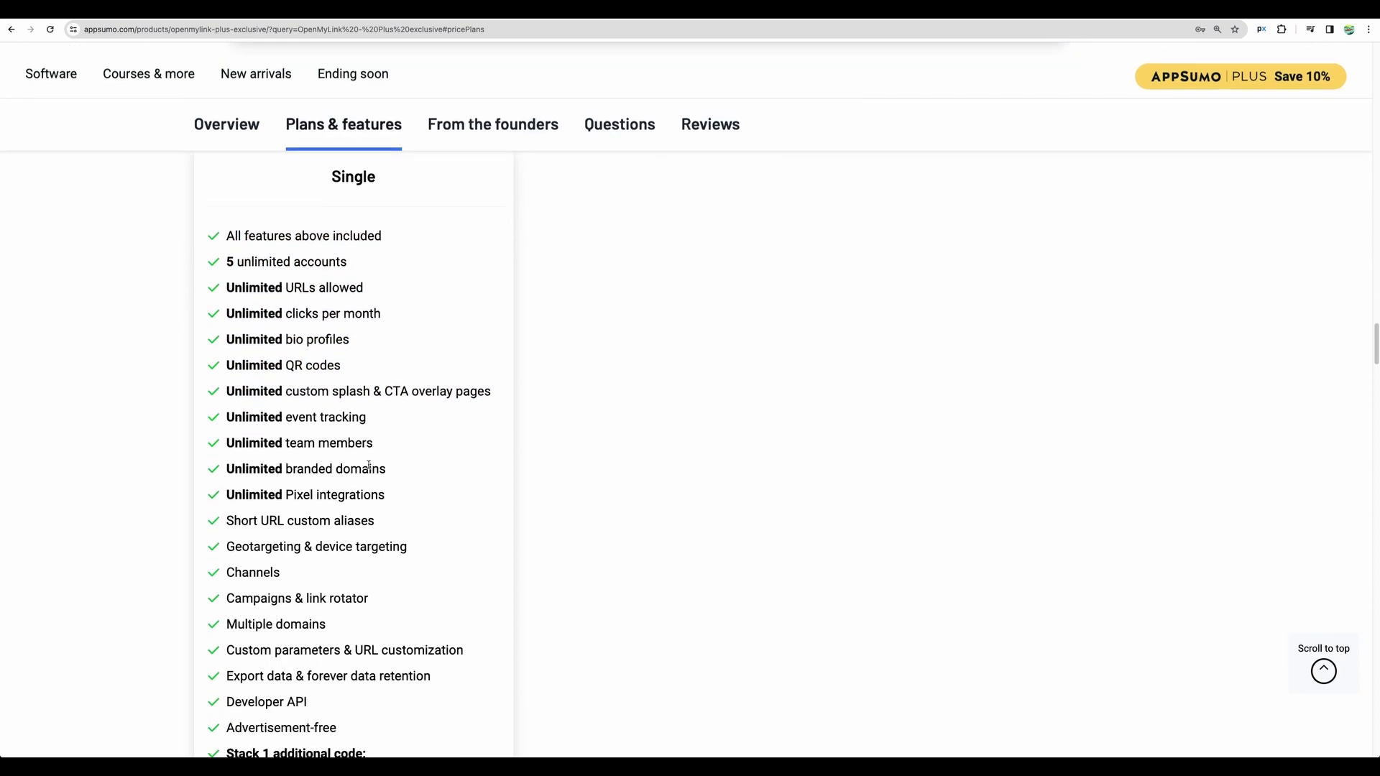
pyautogui.press('super+bracketleft')
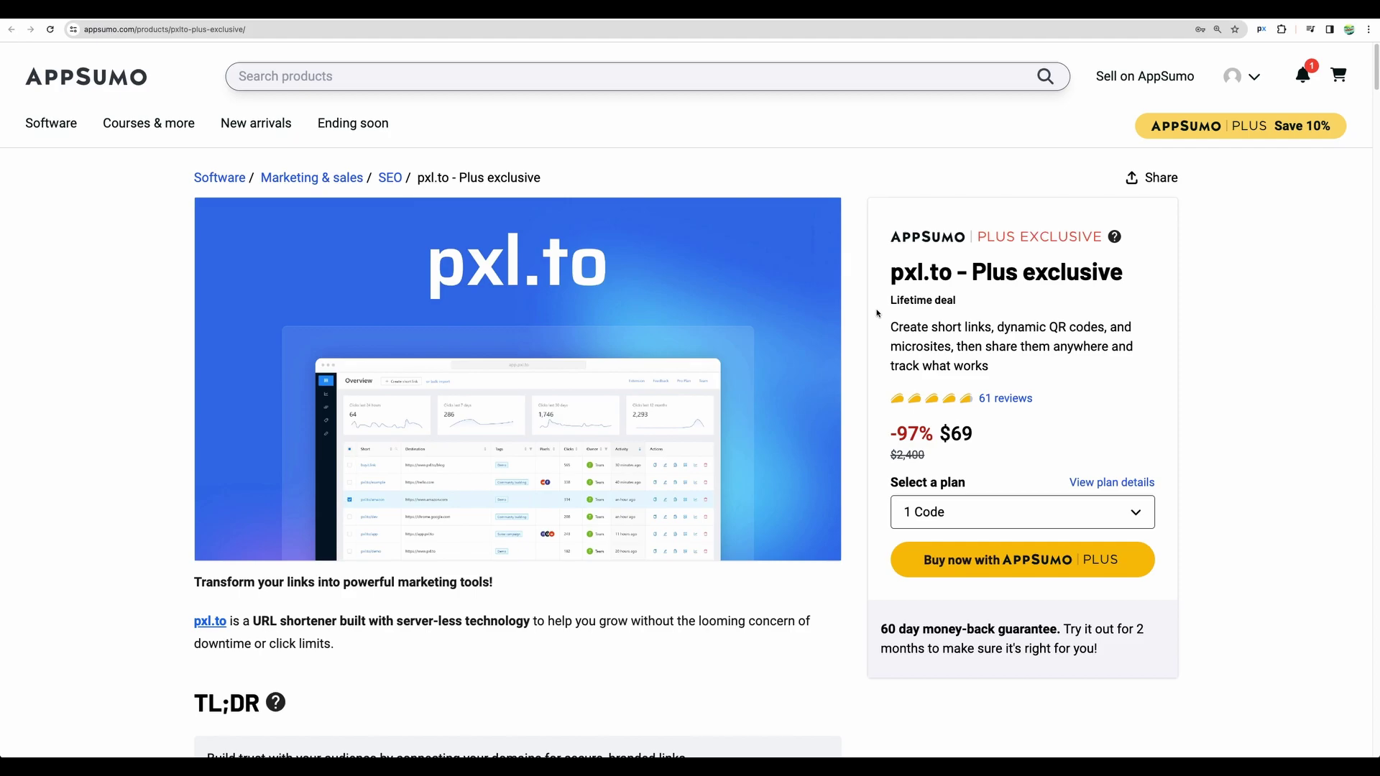
# Step: Scroll past the overview and feature lists to the $69, $138 and $207 plan cards
pyautogui.scroll(-20, 876, 313)
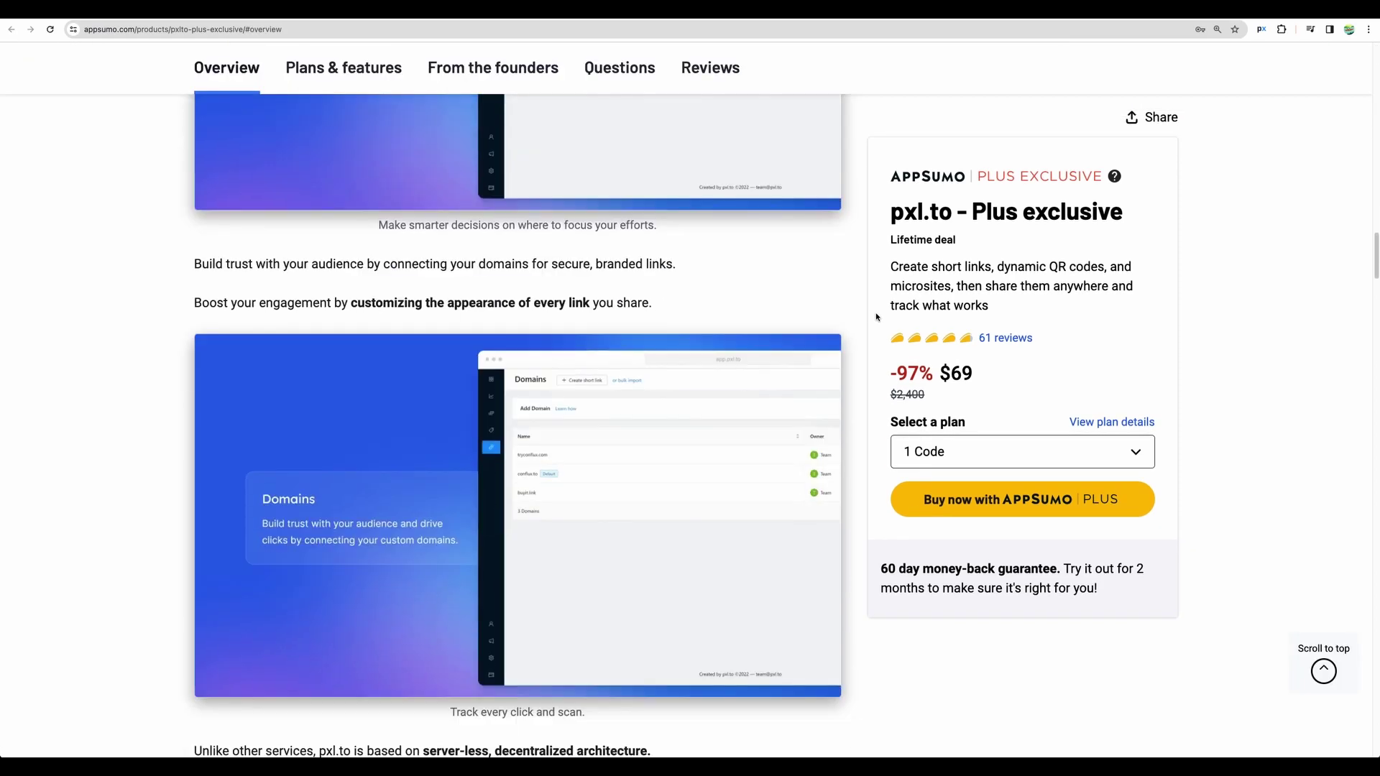
pyautogui.scroll(-3, 876, 316)
pyautogui.scroll(-12, 876, 317)
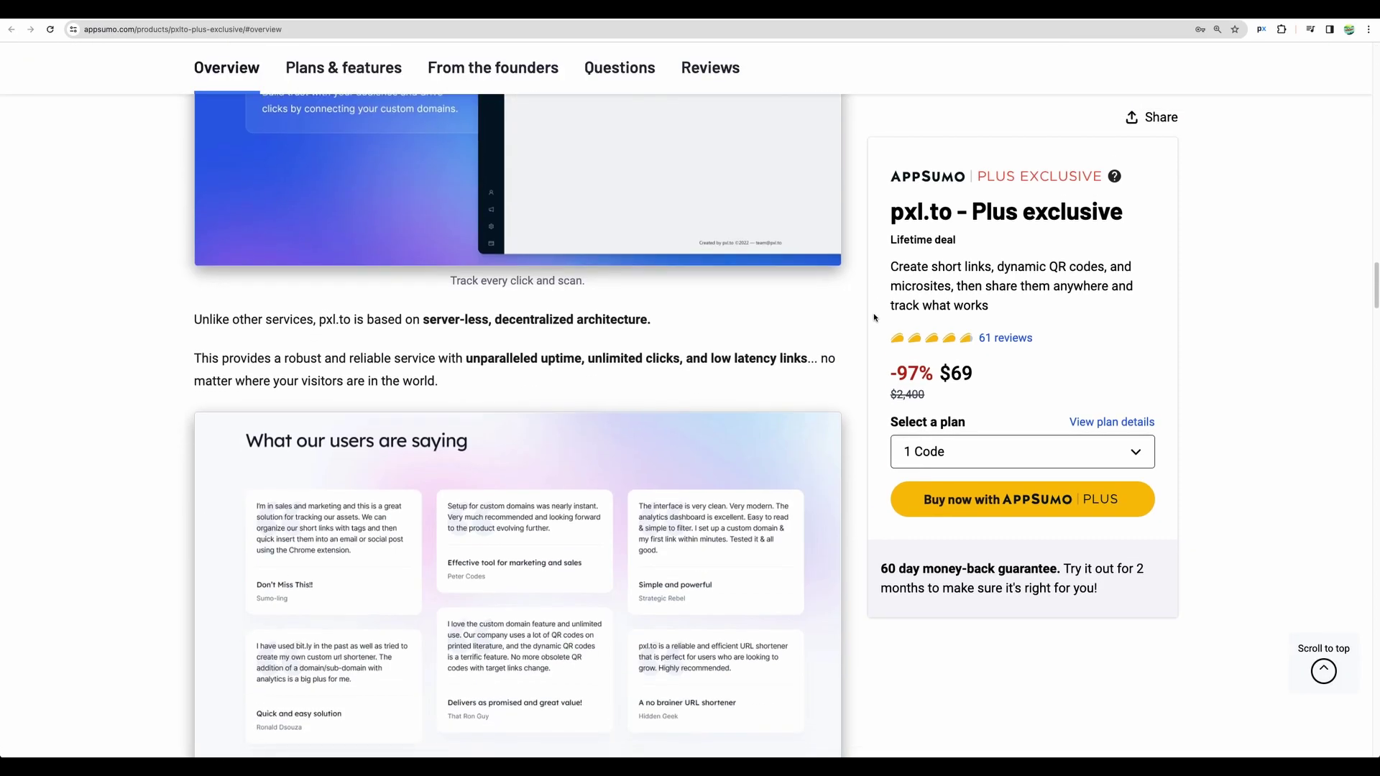
pyautogui.scroll(-3, 875, 317)
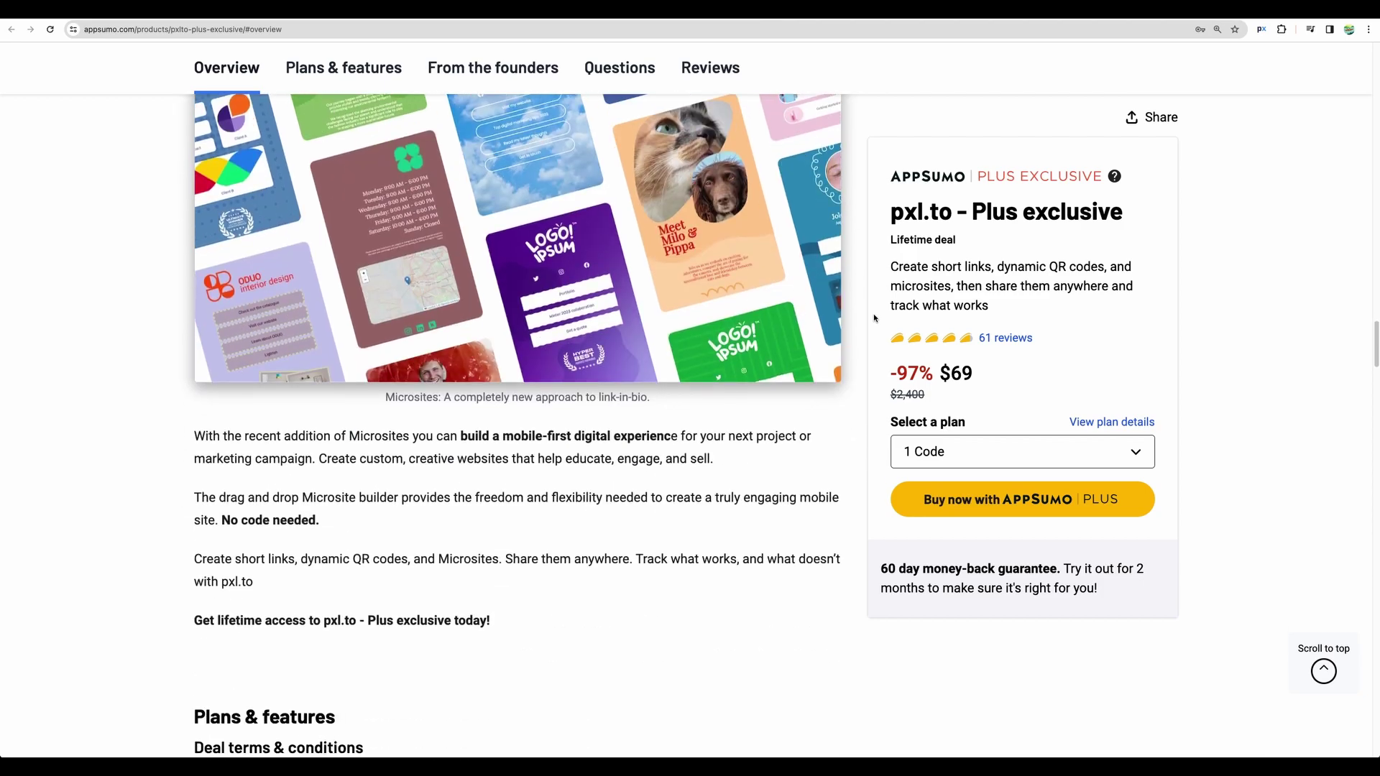
pyautogui.scroll(-9, 874, 318)
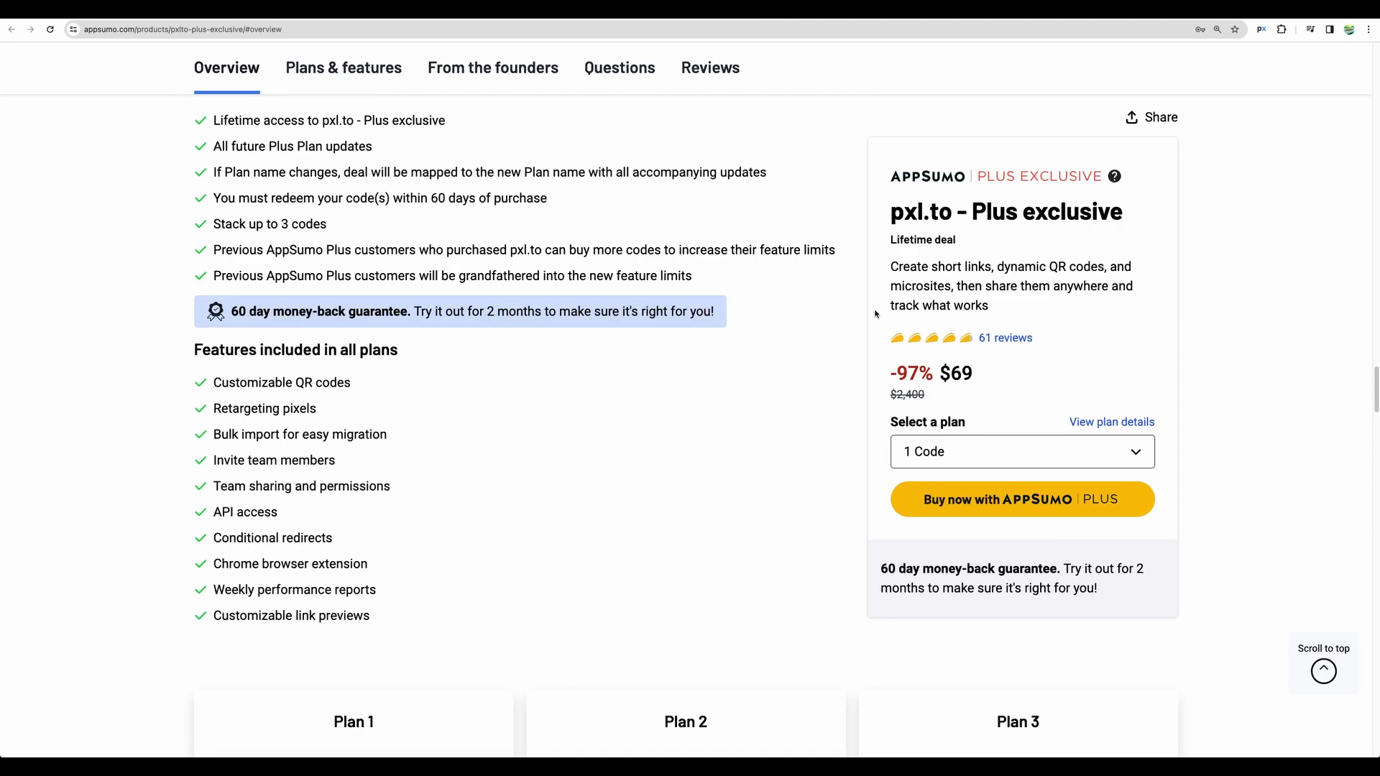
pyautogui.scroll(-5, 875, 313)
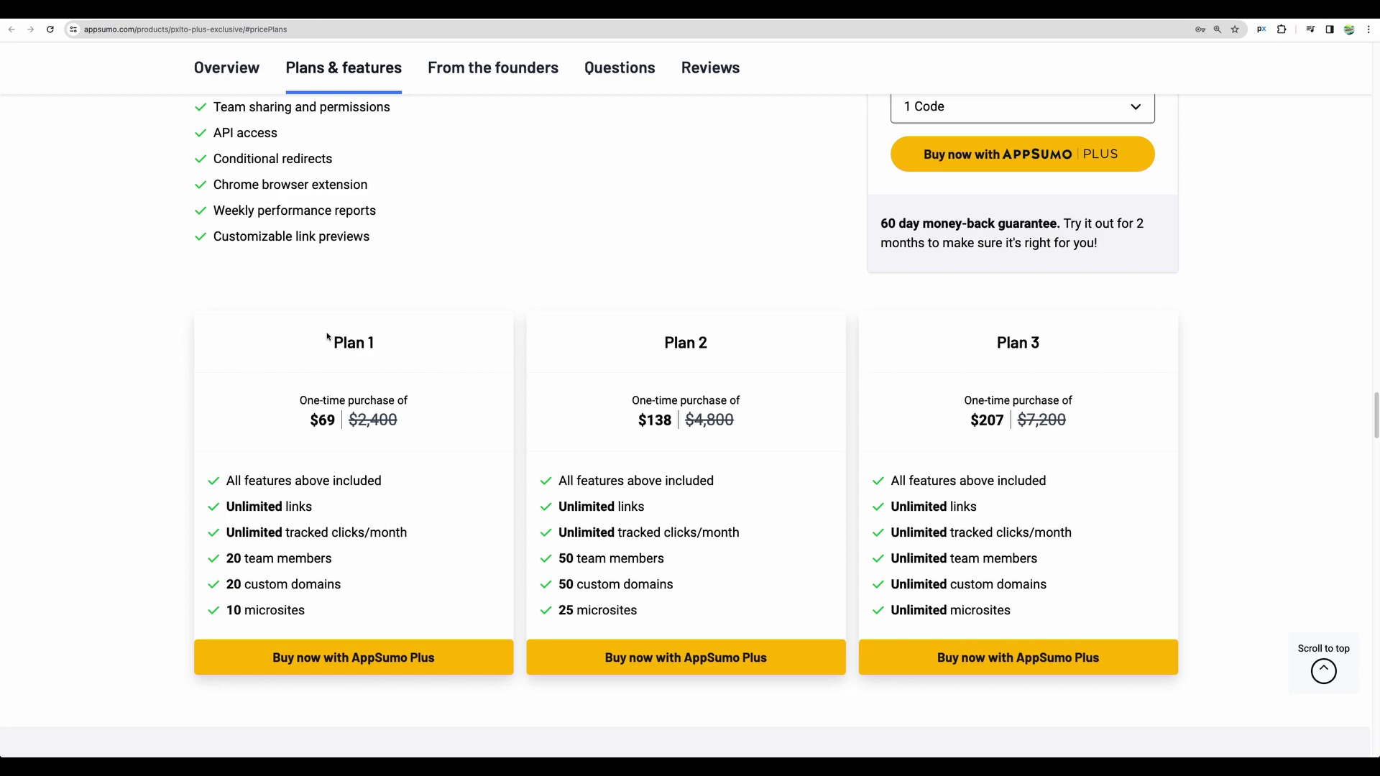
# Step: Highlight Plan 1's $69 price, unlimited links and 20 custom domains, and Plan 2's 50 team members
pyautogui.moveTo(327, 337); pyautogui.dragTo(358, 613)
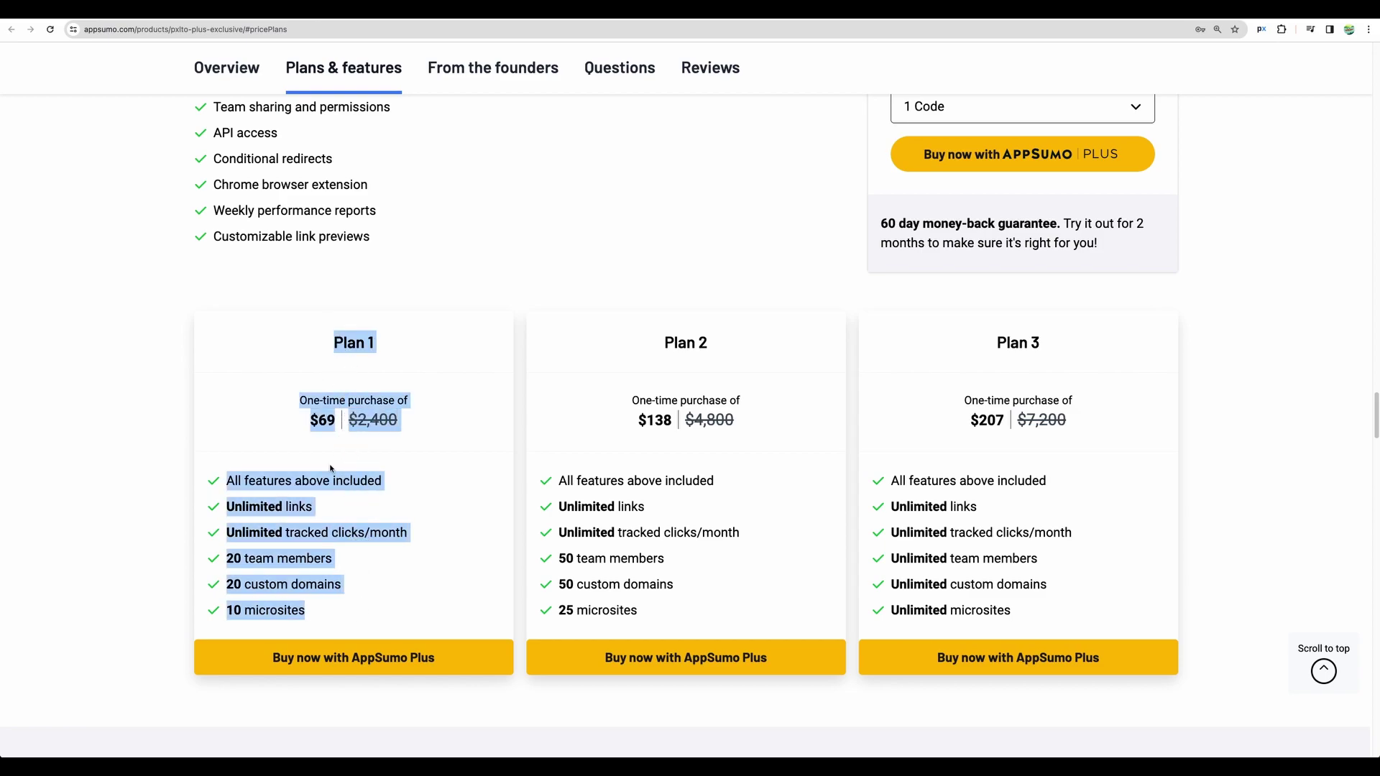
pyautogui.moveTo(227, 507); pyautogui.dragTo(342, 519)
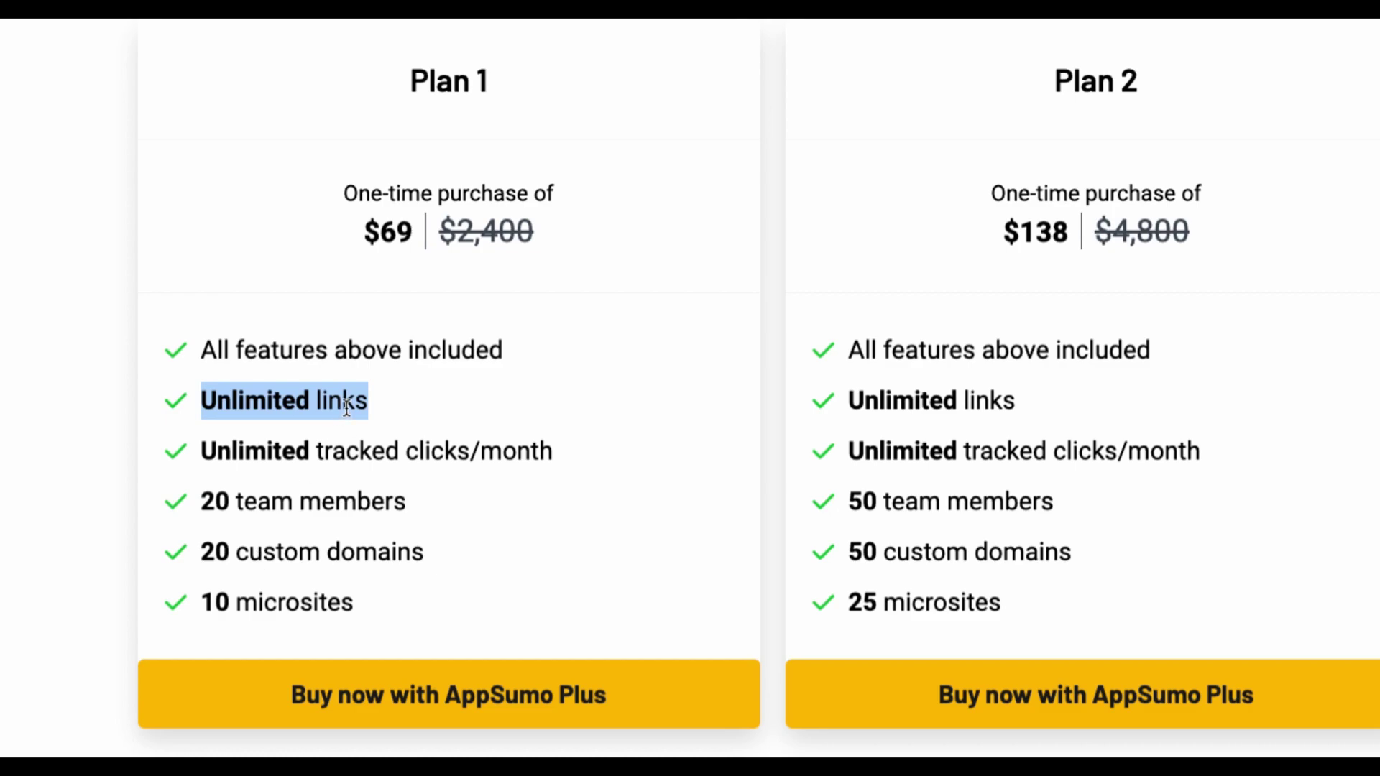
pyautogui.moveTo(559, 457); pyautogui.dragTo(203, 399)
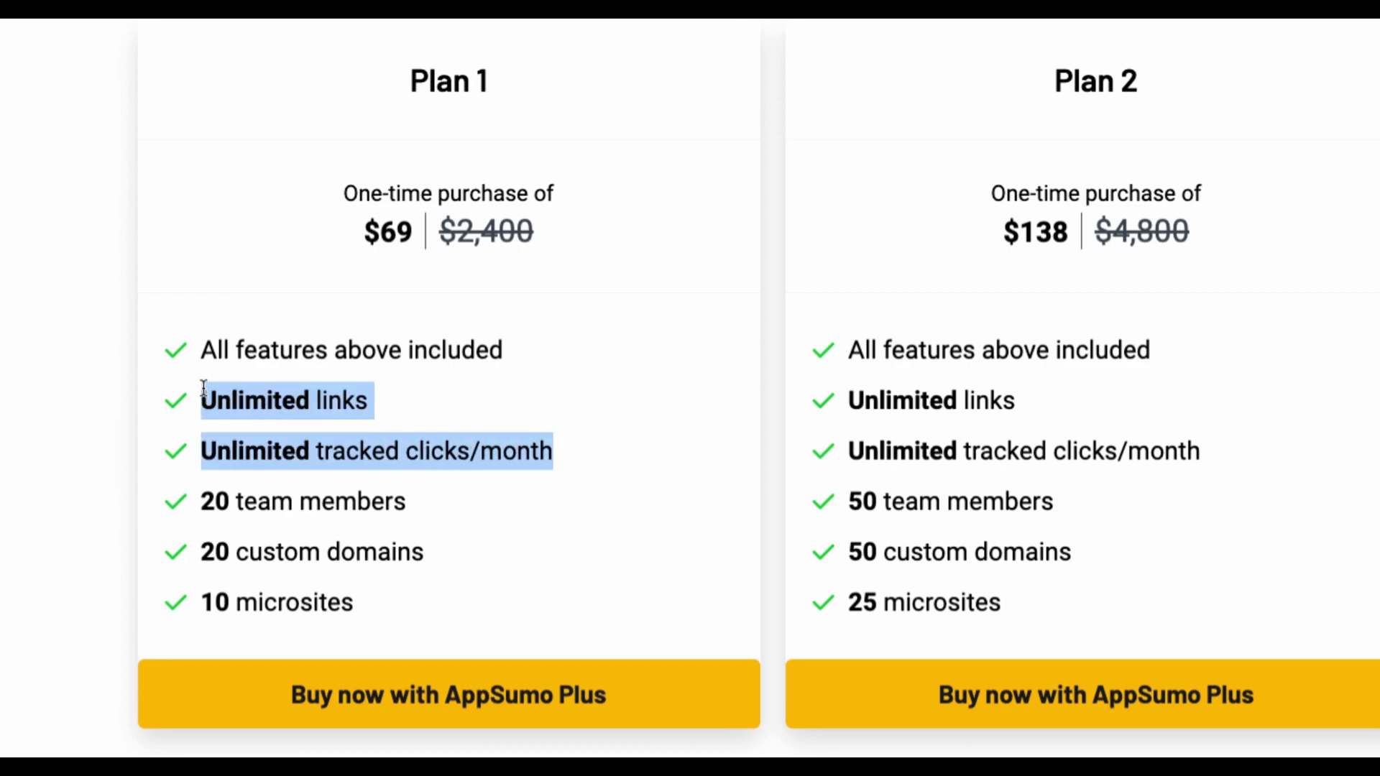
pyautogui.moveTo(362, 231); pyautogui.dragTo(547, 244)
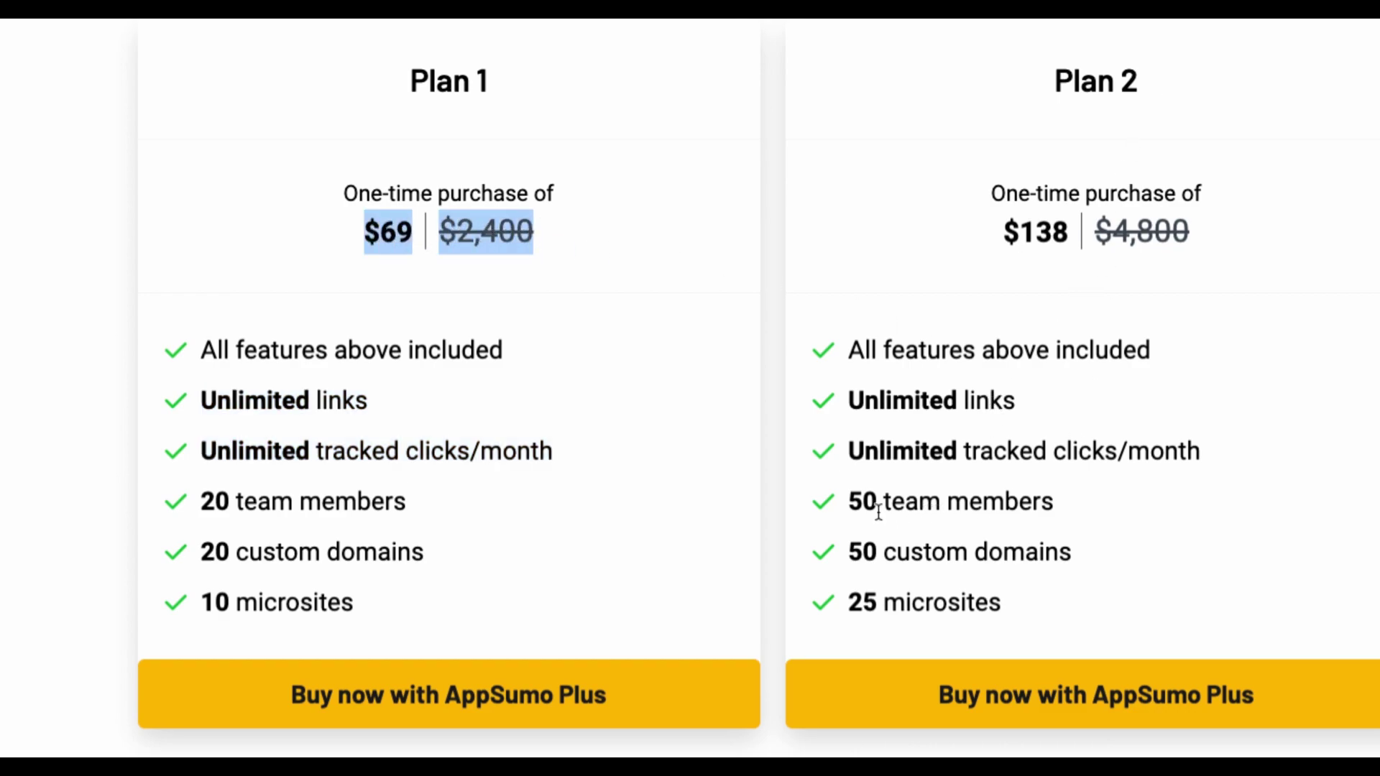
pyautogui.moveTo(846, 510); pyautogui.dragTo(1081, 560)
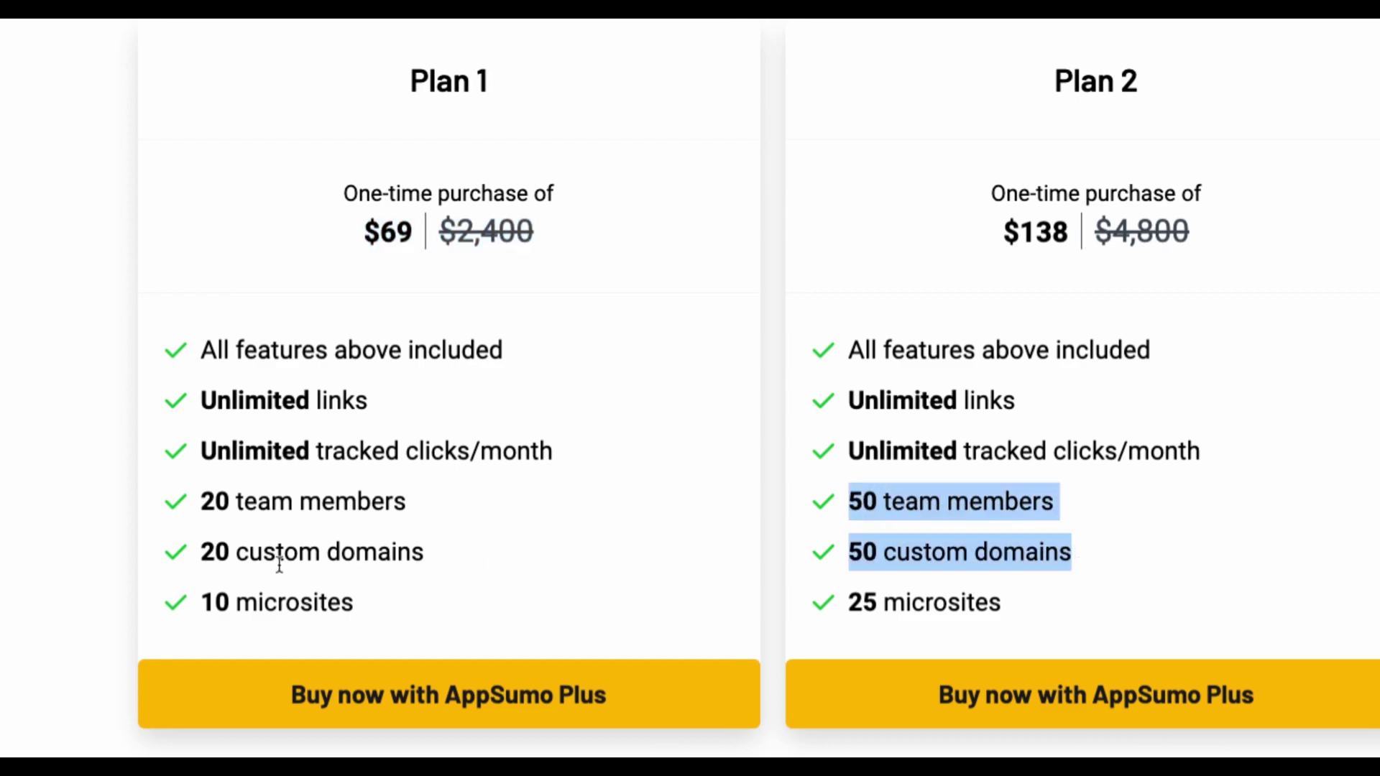
pyautogui.moveTo(201, 553); pyautogui.dragTo(425, 558)
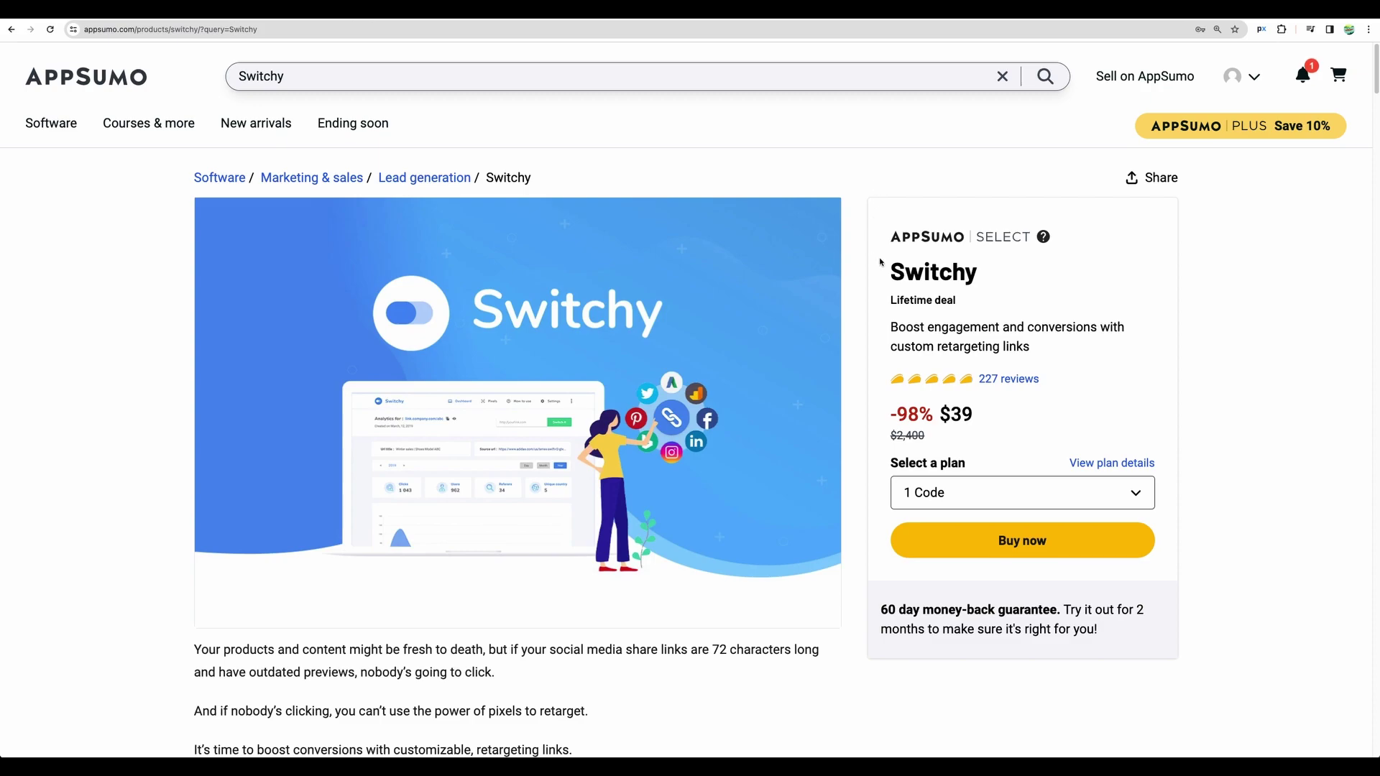
# Step: Highlight the Switchy name and scroll down to its Single, Double and Multiple plans
pyautogui.moveTo(886, 275); pyautogui.dragTo(992, 276)
pyautogui.scroll(-15, 871, 332)
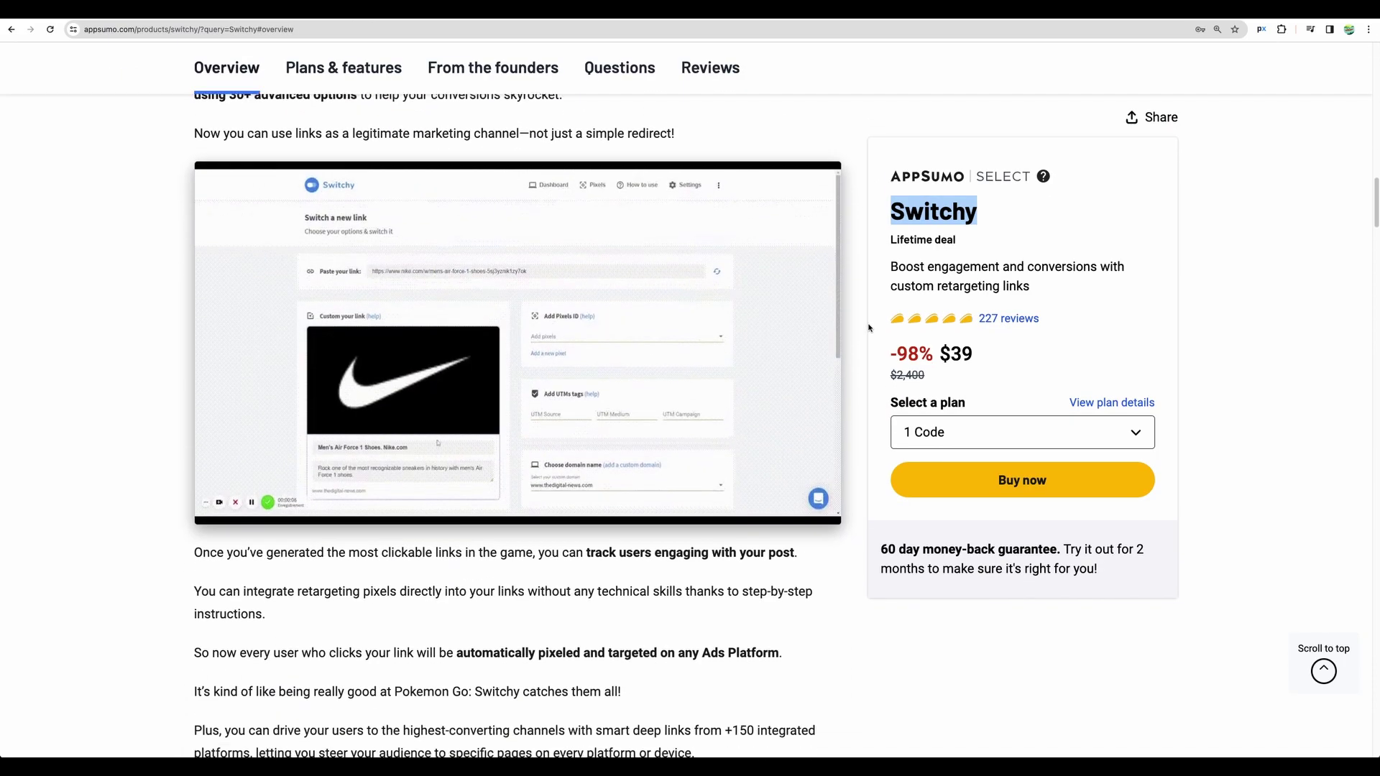
pyautogui.scroll(-6, 870, 327)
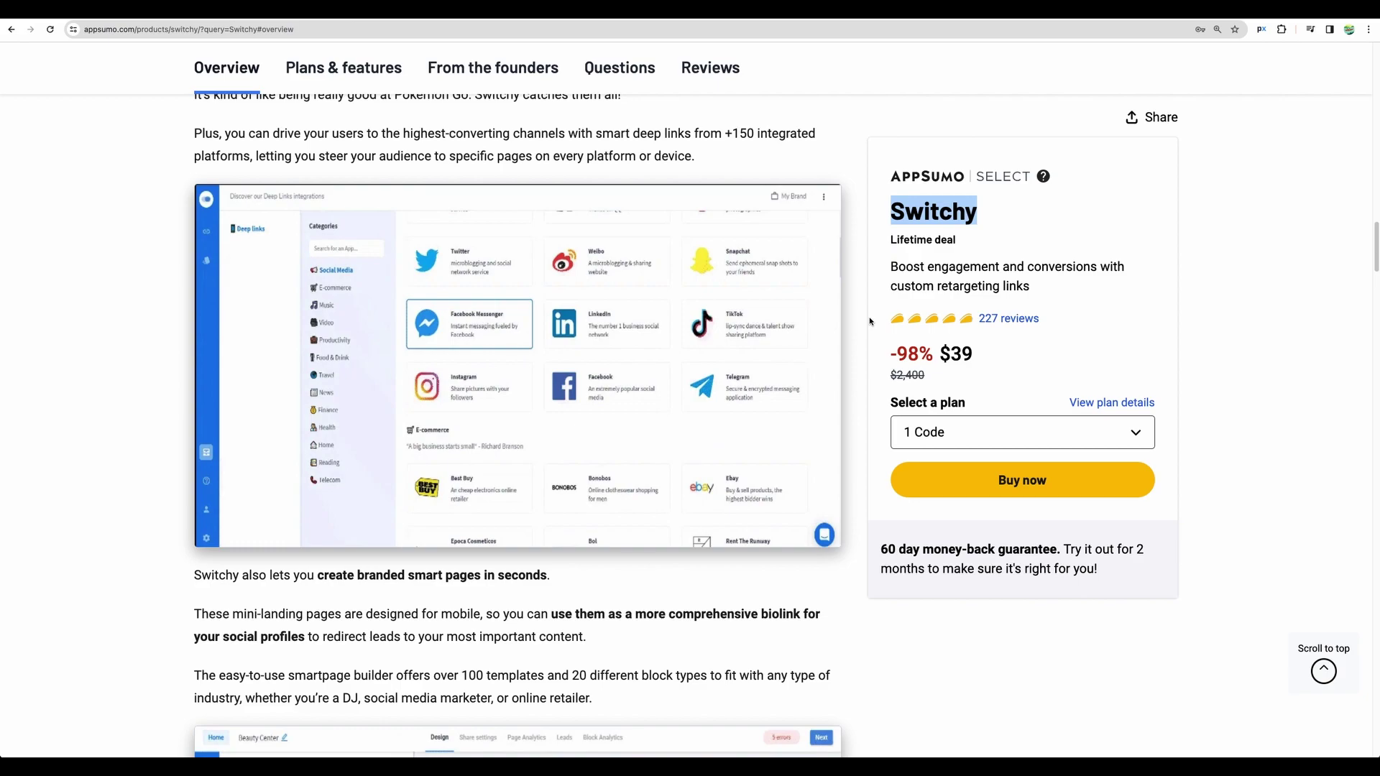
pyautogui.scroll(-10, 871, 323)
pyautogui.scroll(-10, 871, 323)
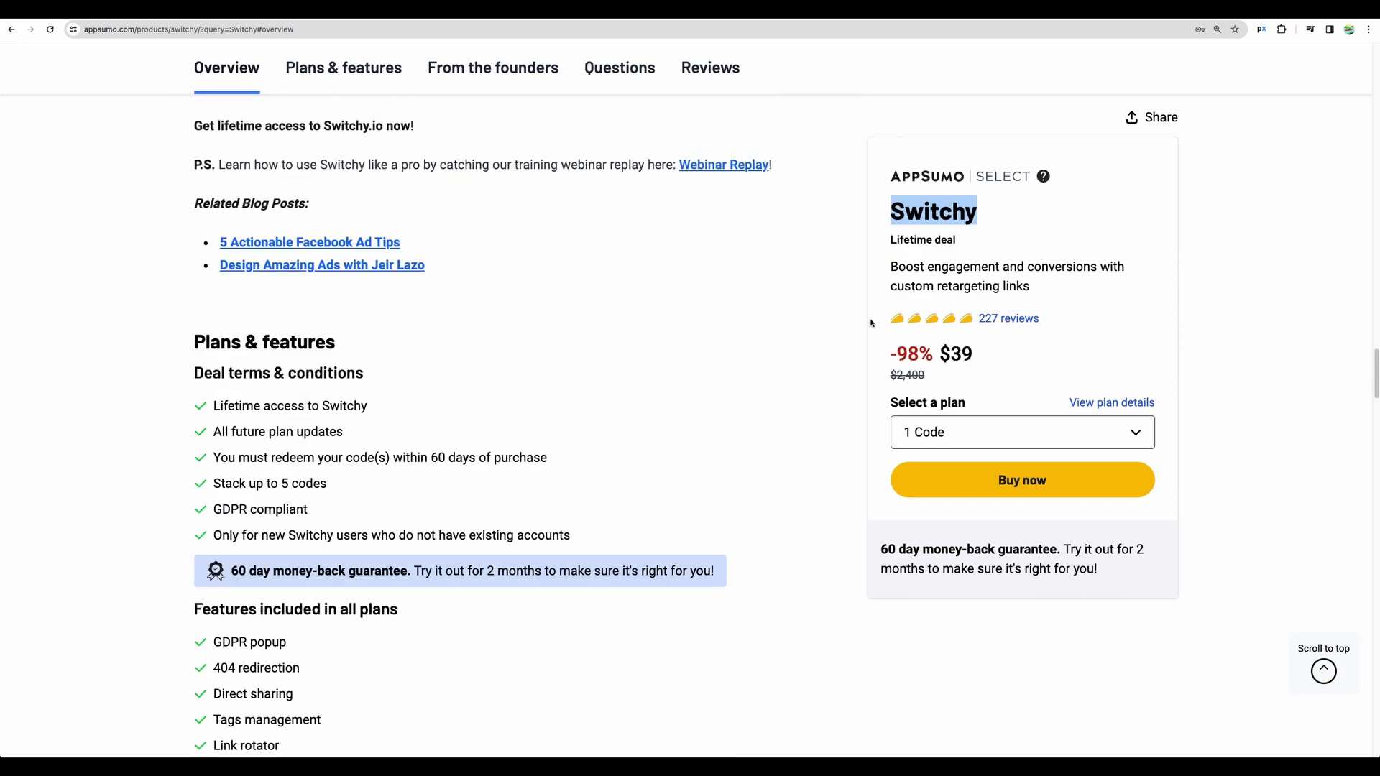
pyautogui.scroll(-9, 836, 385)
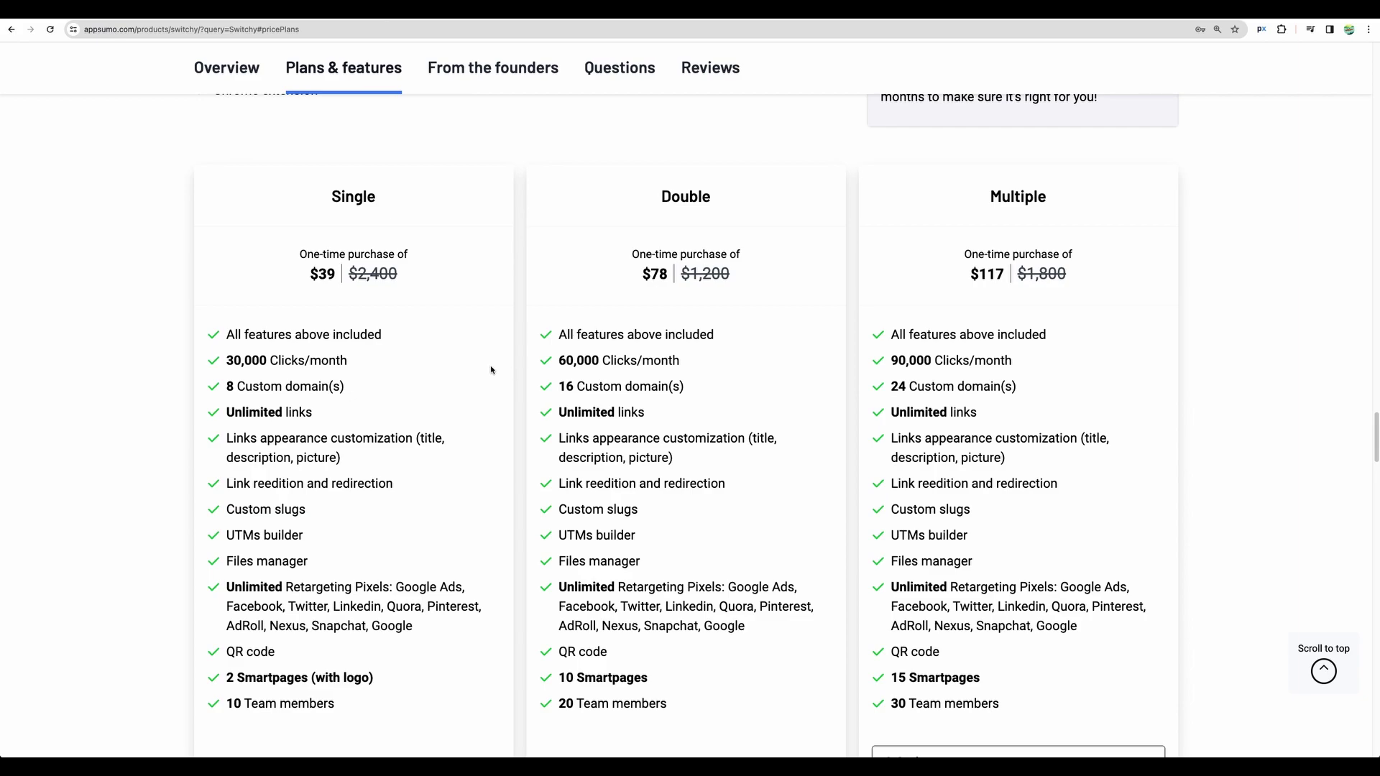
pyautogui.scroll(-1, 491, 370)
# Step: Select the Single plan's feature lines, including 30,000 Clicks/month
pyautogui.moveTo(225, 281); pyautogui.dragTo(342, 327)
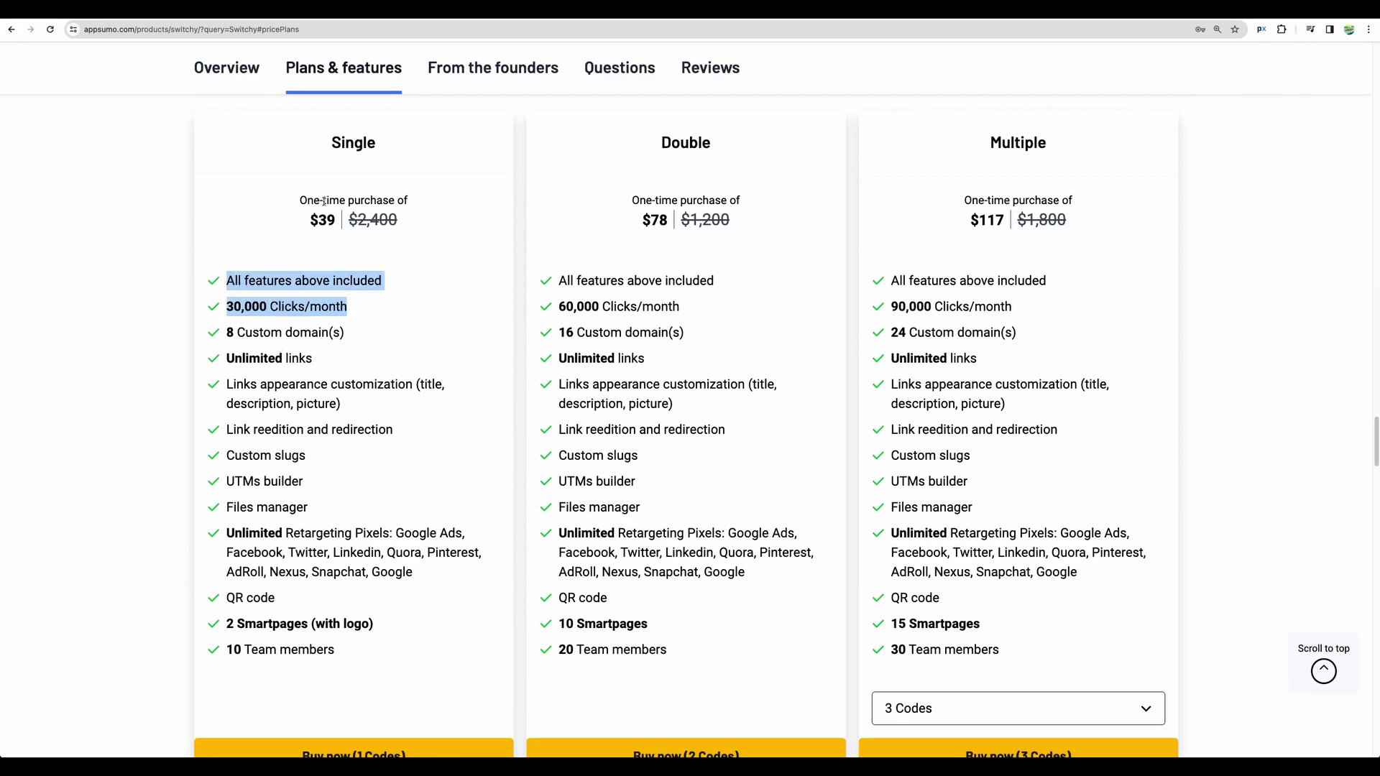
pyautogui.click(228, 309)
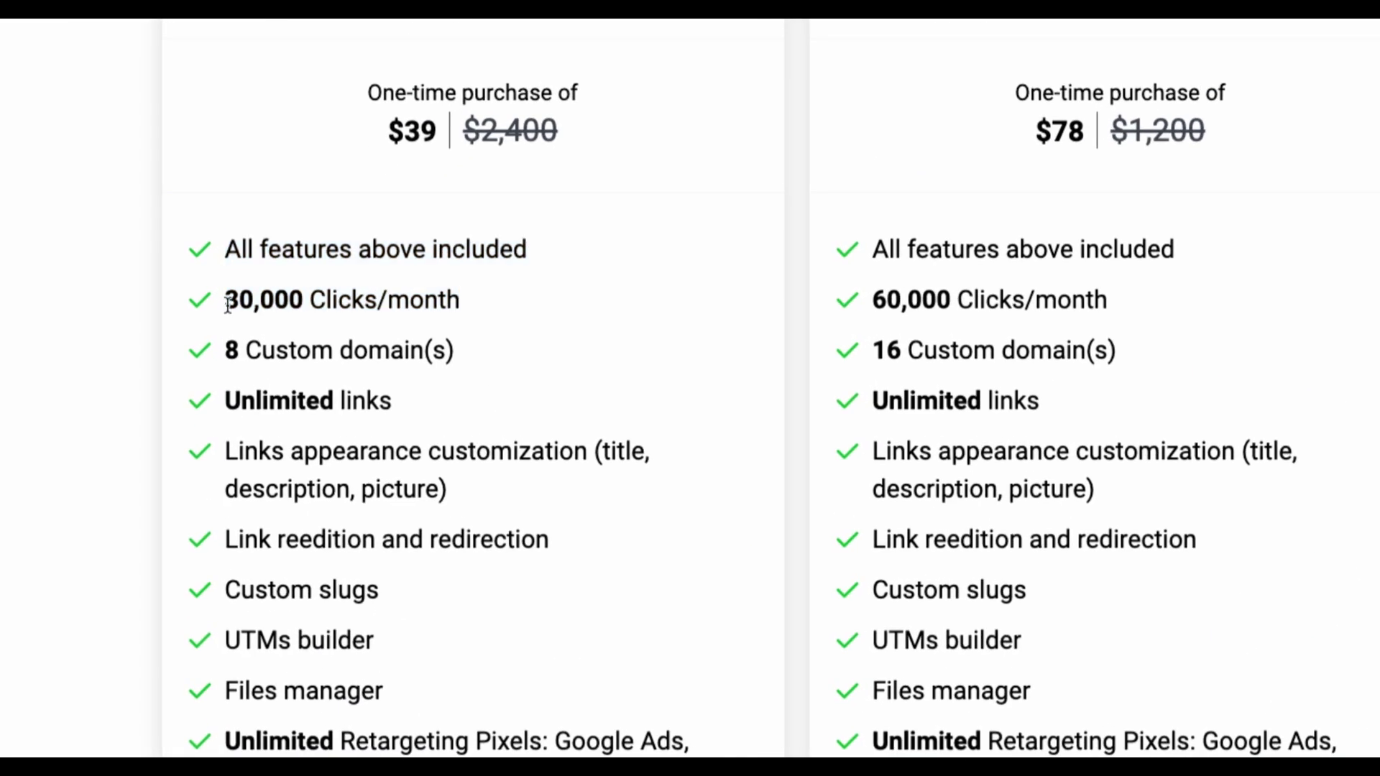
pyautogui.moveTo(227, 301); pyautogui.dragTo(473, 316)
pyautogui.click(472, 320)
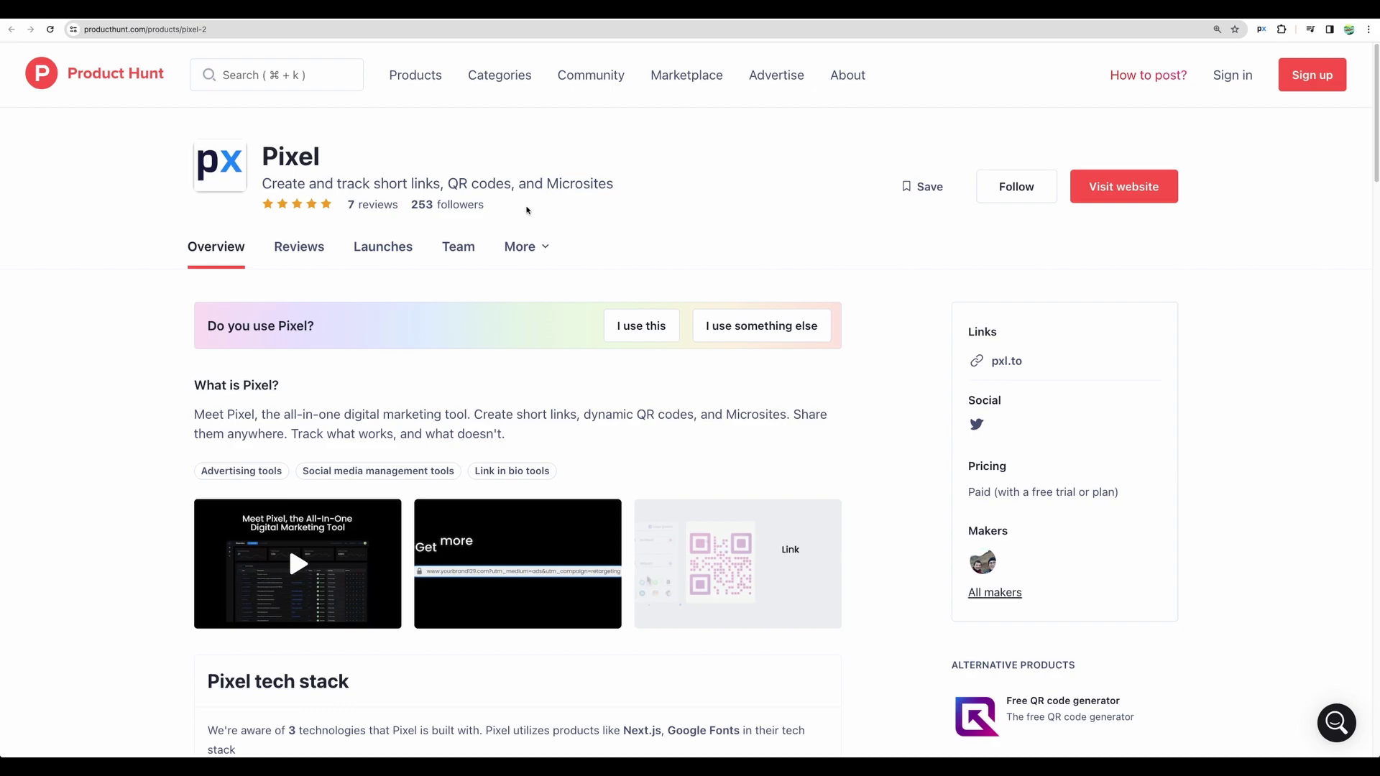
# Step: Scroll the Product Hunt Pixel page down toward the reviews and back up
pyautogui.scroll(-10, 708, 267)
pyautogui.scroll(10, 708, 268)
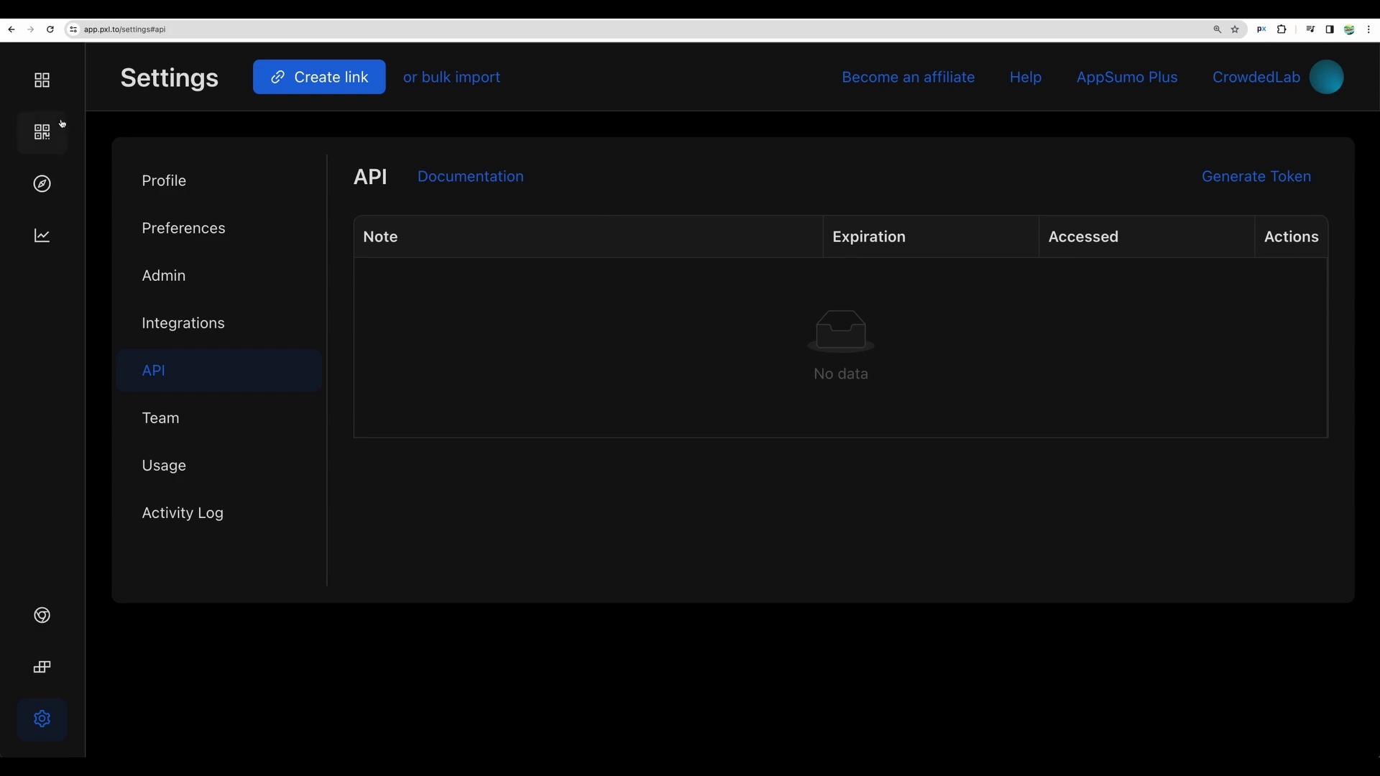
# Step: Return to the Overview dashboard and start a new short link with slug uipicnk
pyautogui.click(42, 79)
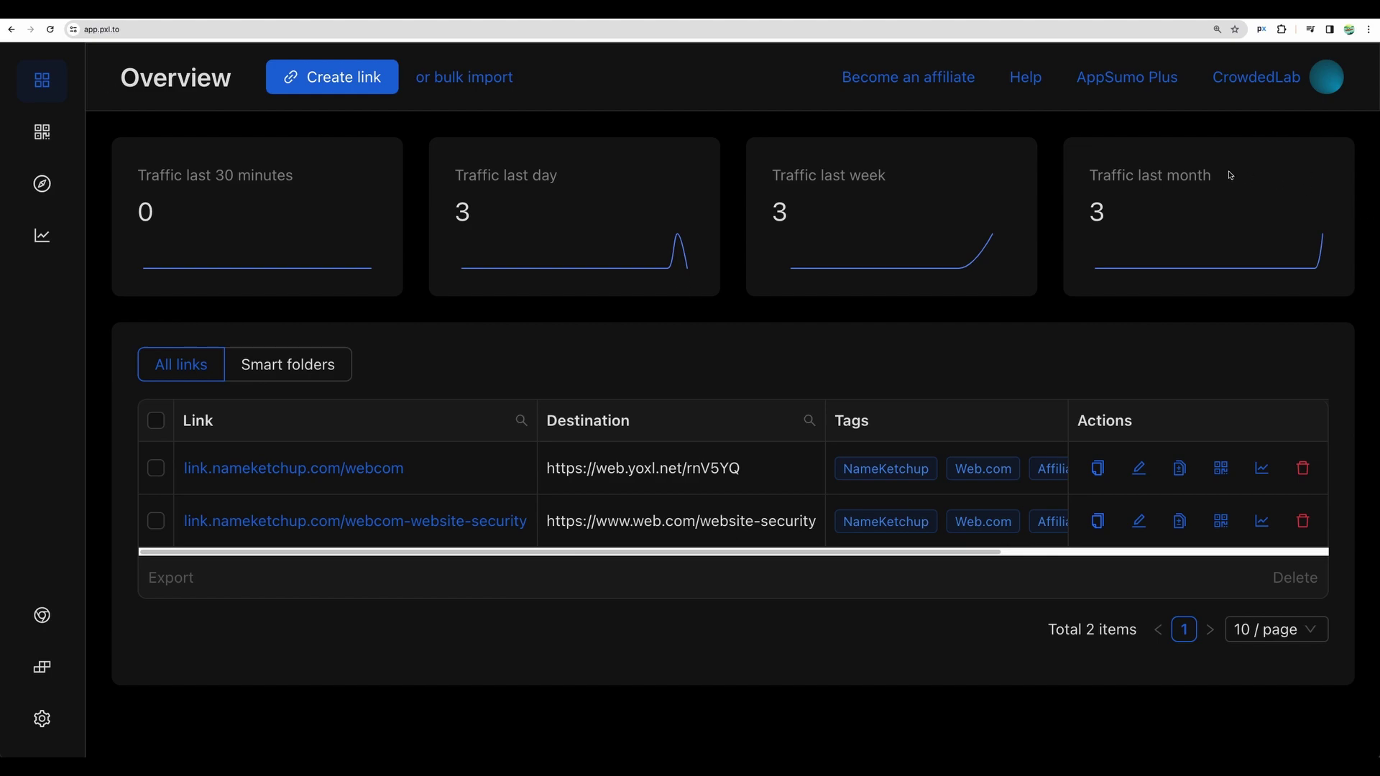
pyautogui.click(337, 84)
pyautogui.click(1072, 185)
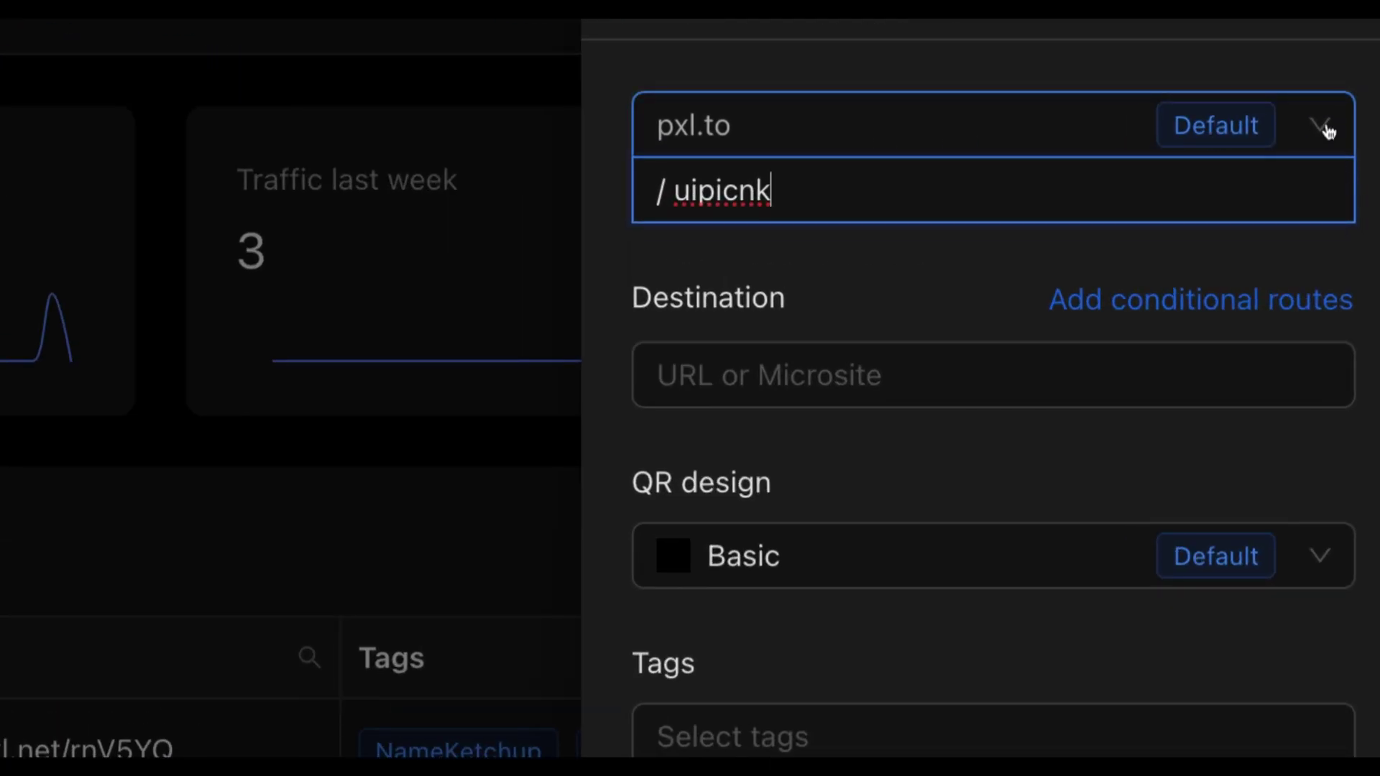
pyautogui.click(1331, 148)
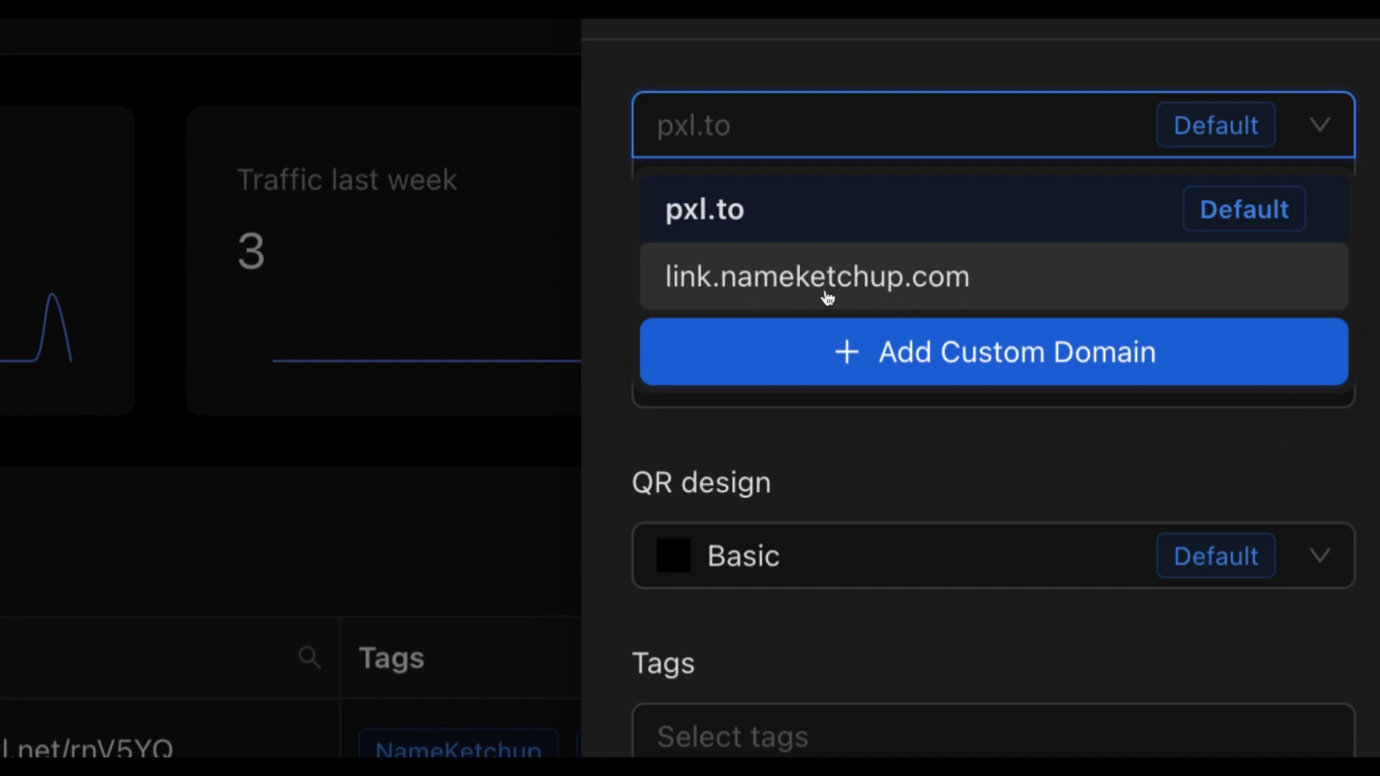
pyautogui.click(852, 292)
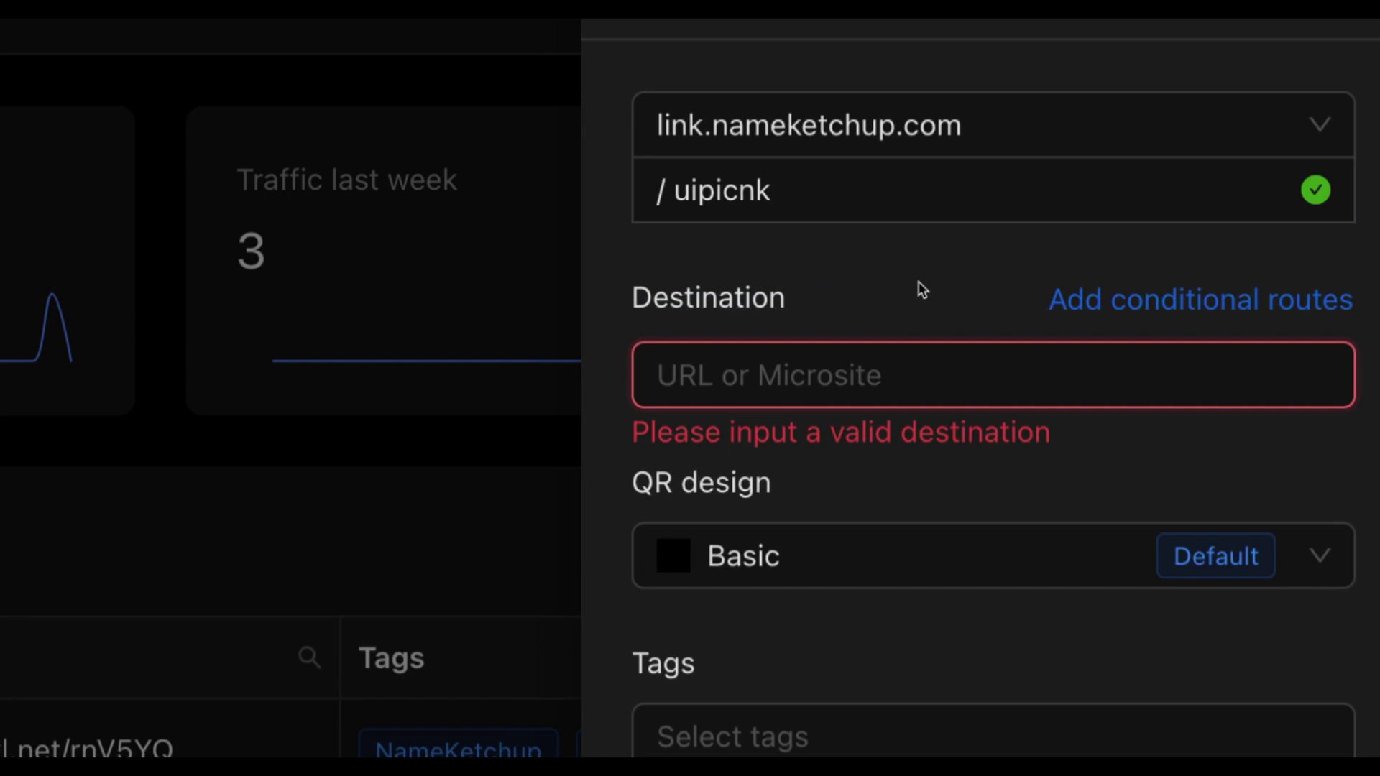
pyautogui.write('http://appsumo.com')
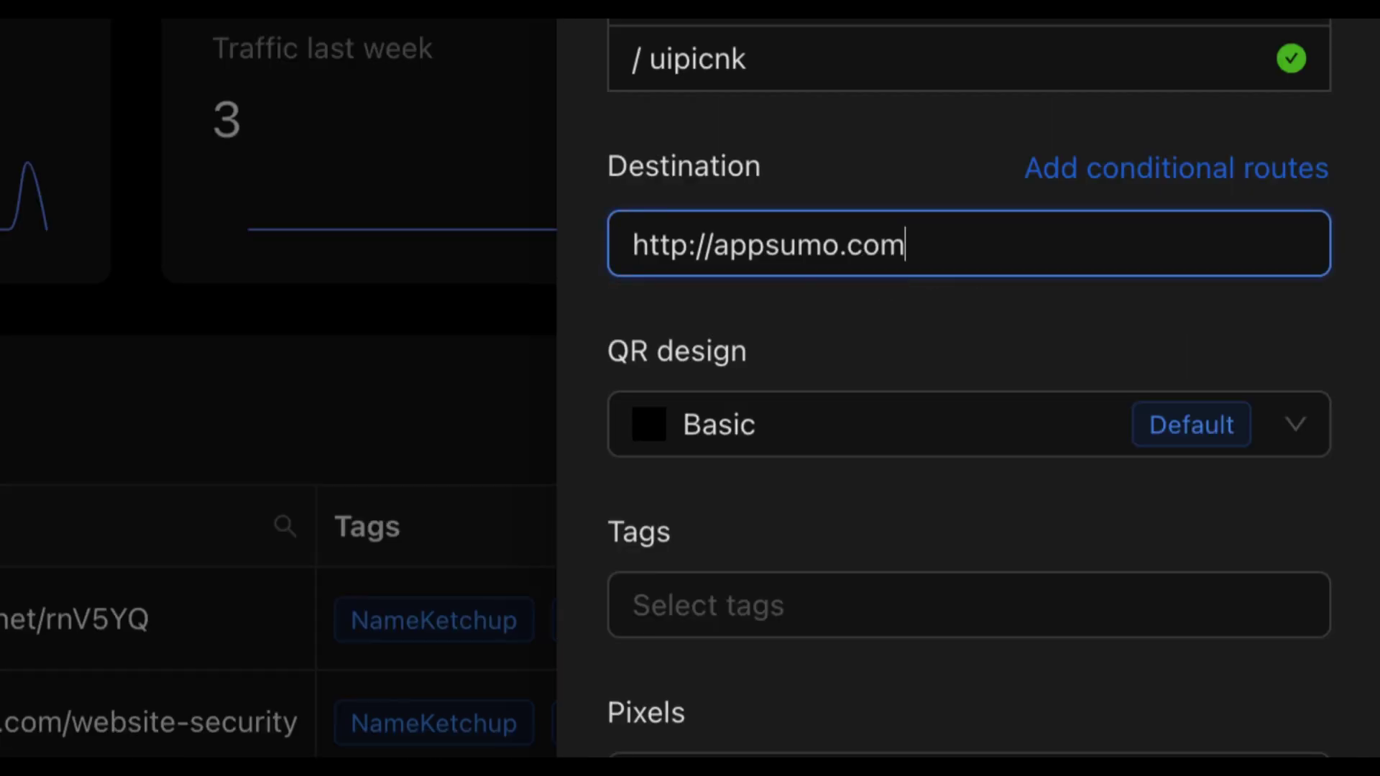
pyautogui.moveTo(967, 384); pyautogui.dragTo(695, 377)
pyautogui.moveTo(772, 63); pyautogui.dragTo(646, 61)
pyautogui.write('appsumo')
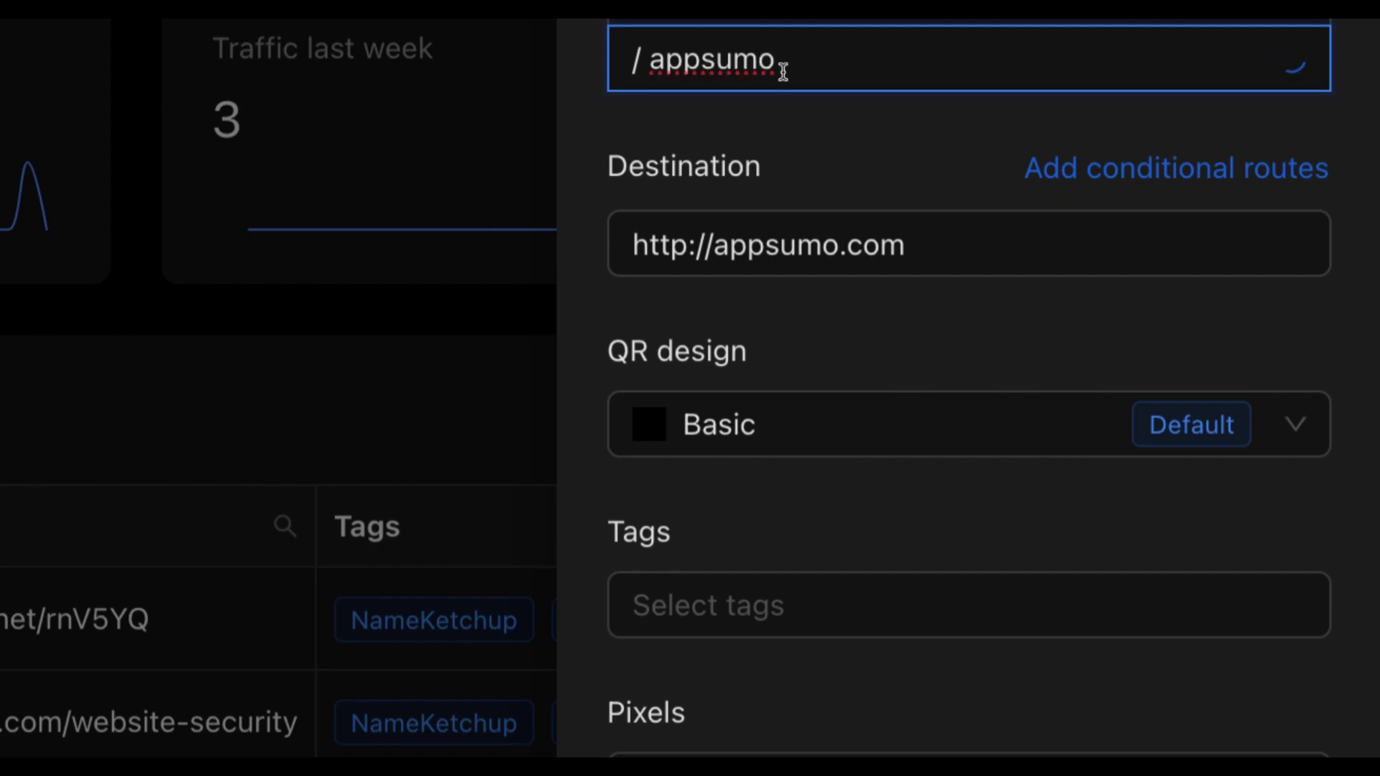
# Step: Keep the Basic QR design, check the retargeting pixels, and expand the AppSumo preview
pyautogui.click(1304, 427)
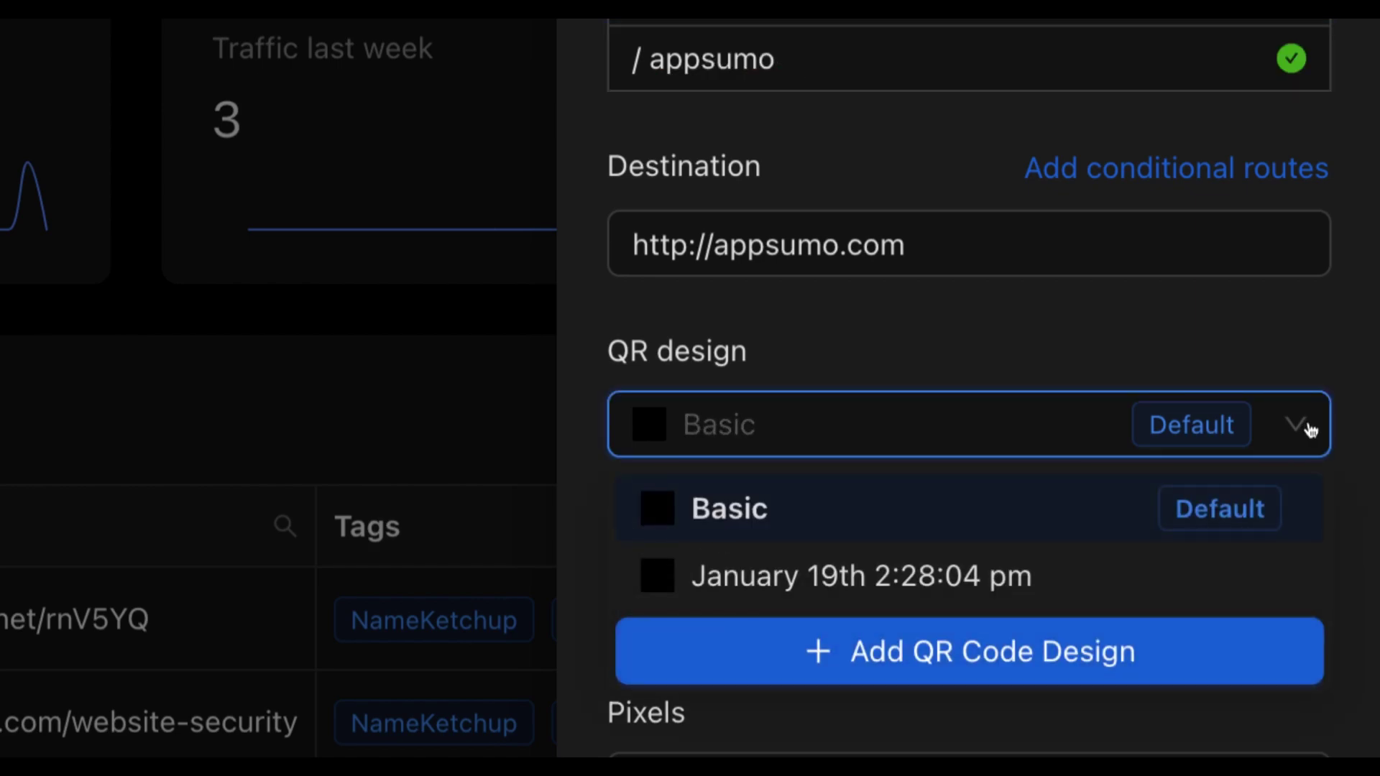
pyautogui.click(1304, 427)
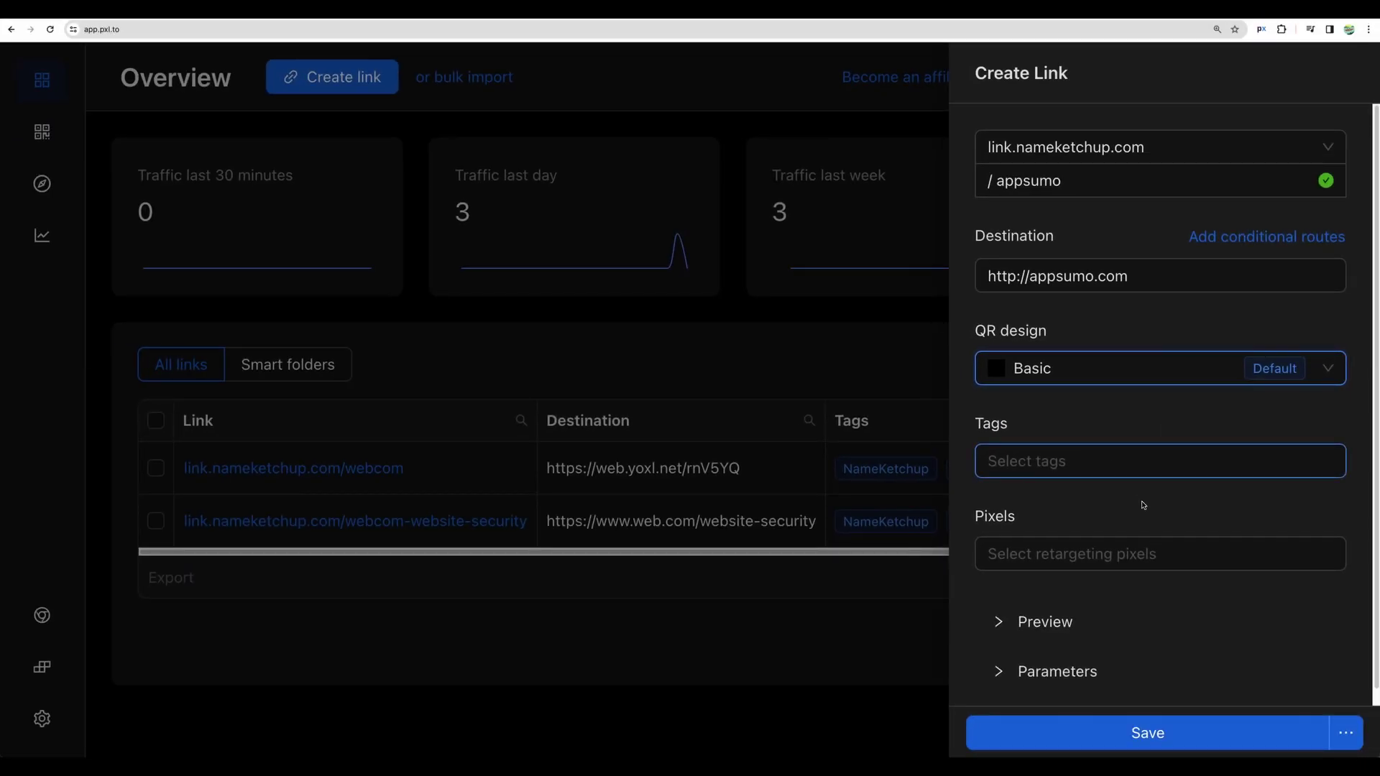
pyautogui.click(1185, 555)
pyautogui.click(1001, 638)
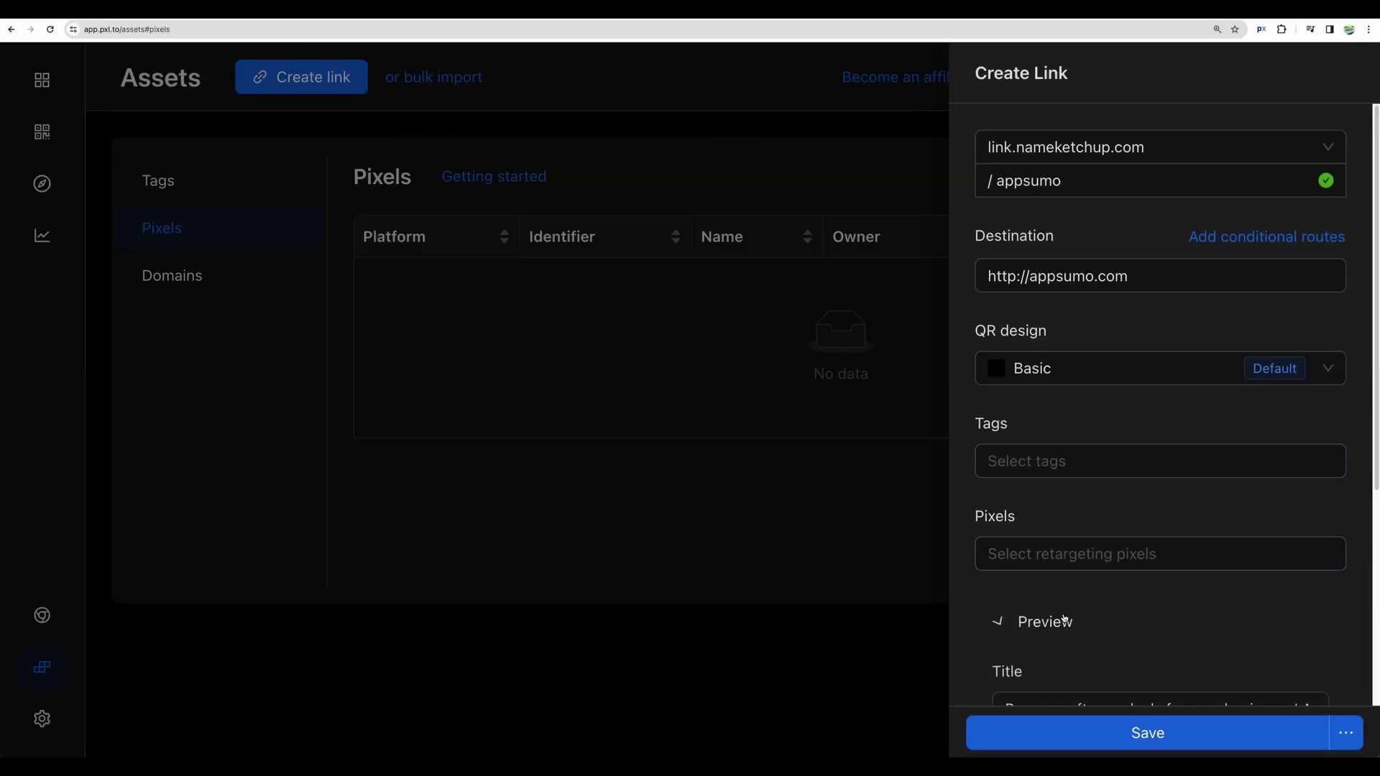
pyautogui.scroll(-4, 1064, 611)
pyautogui.scroll(-3, 1049, 532)
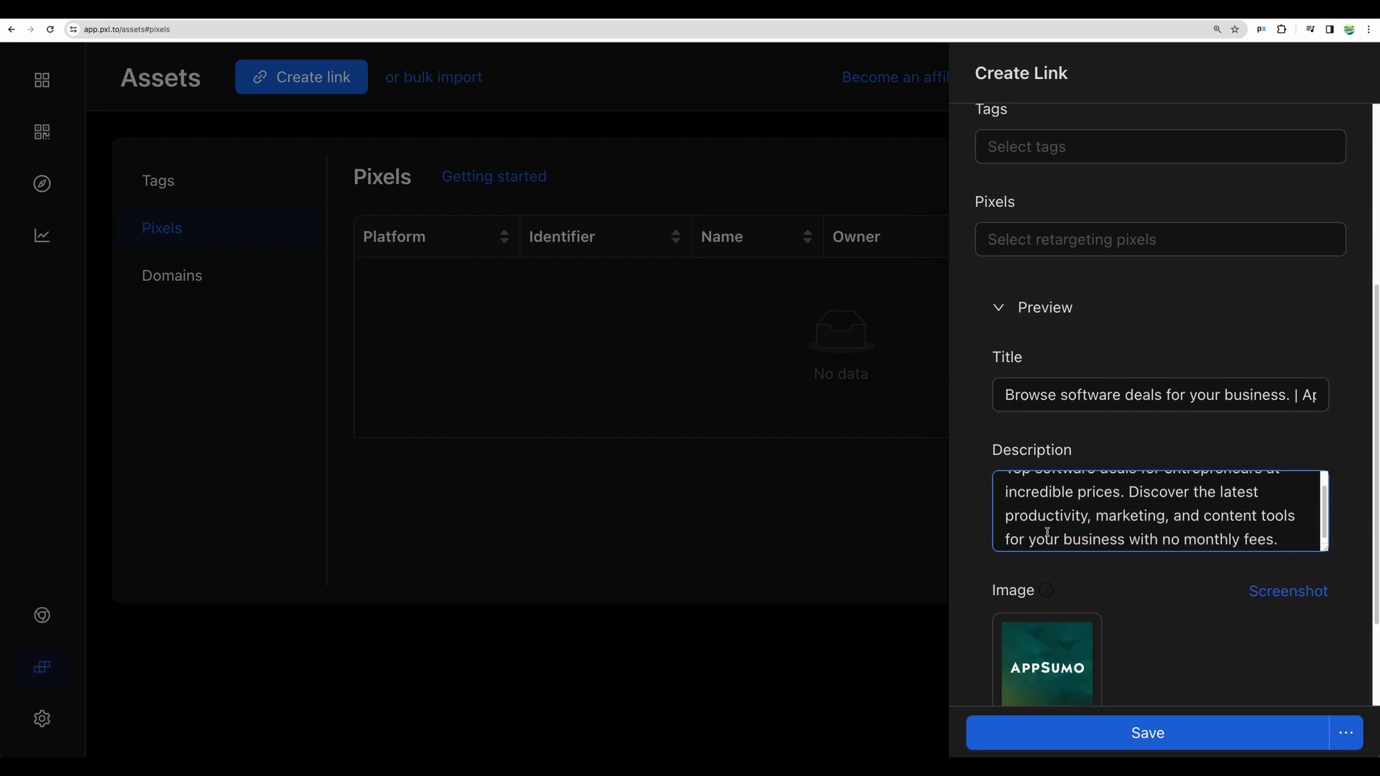
pyautogui.scroll(5, 1117, 539)
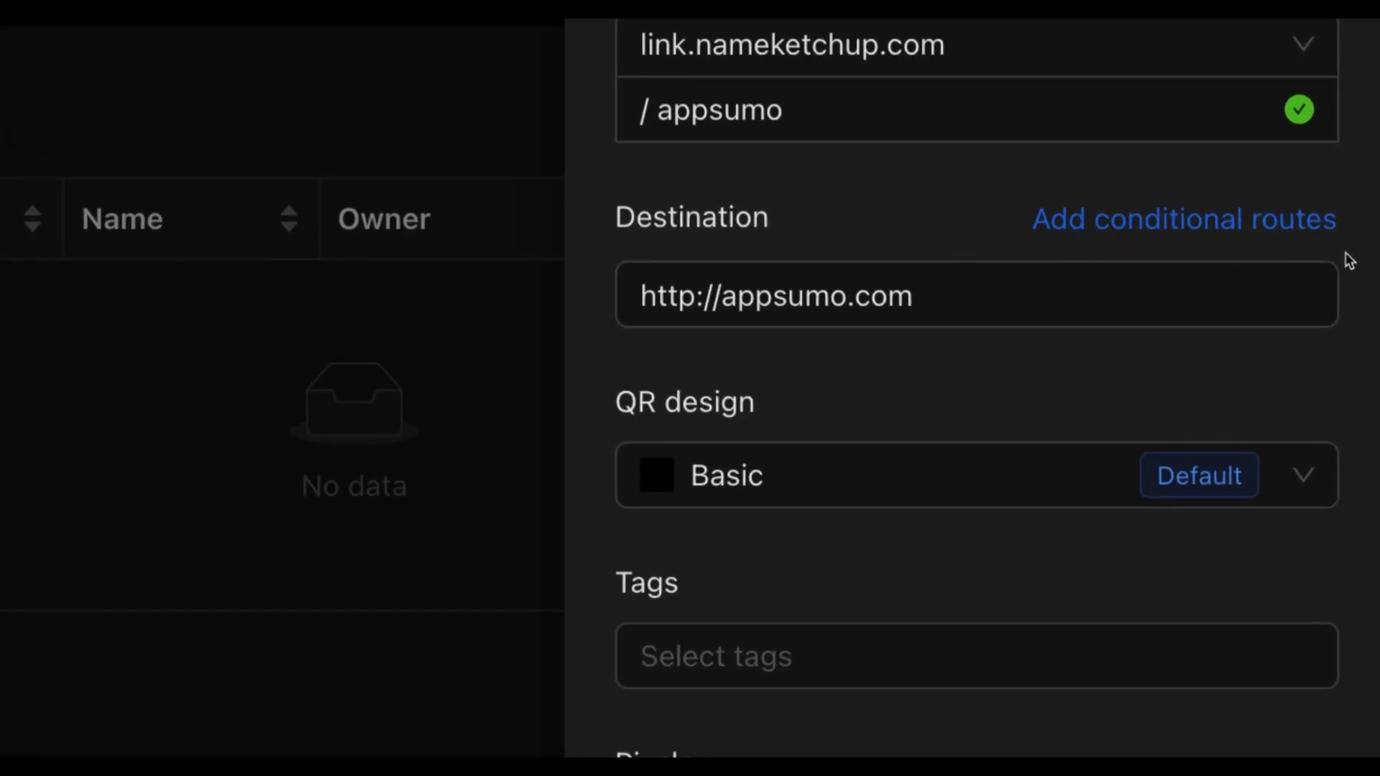
# Step: Add a conditional route whose rule matches operating system iOS
pyautogui.click(1251, 227)
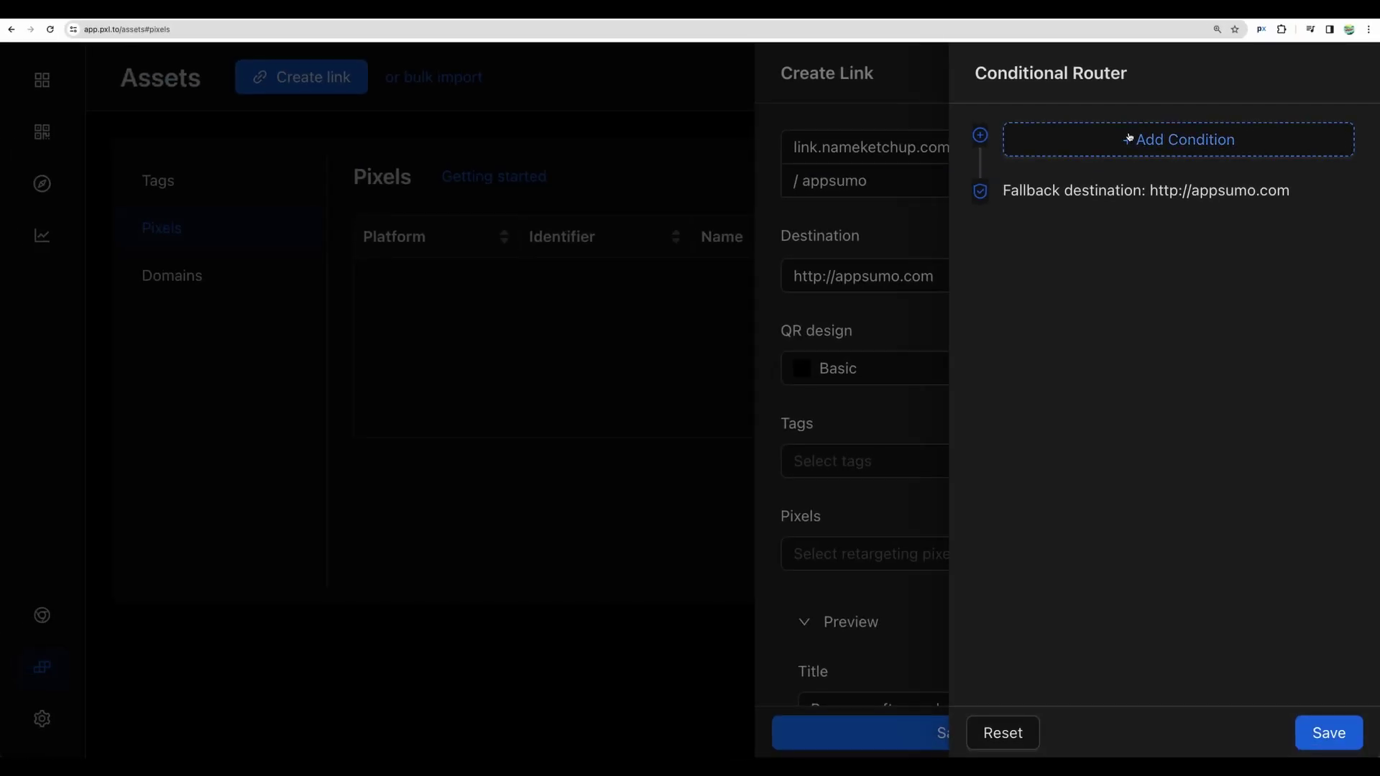
pyautogui.click(920, 39)
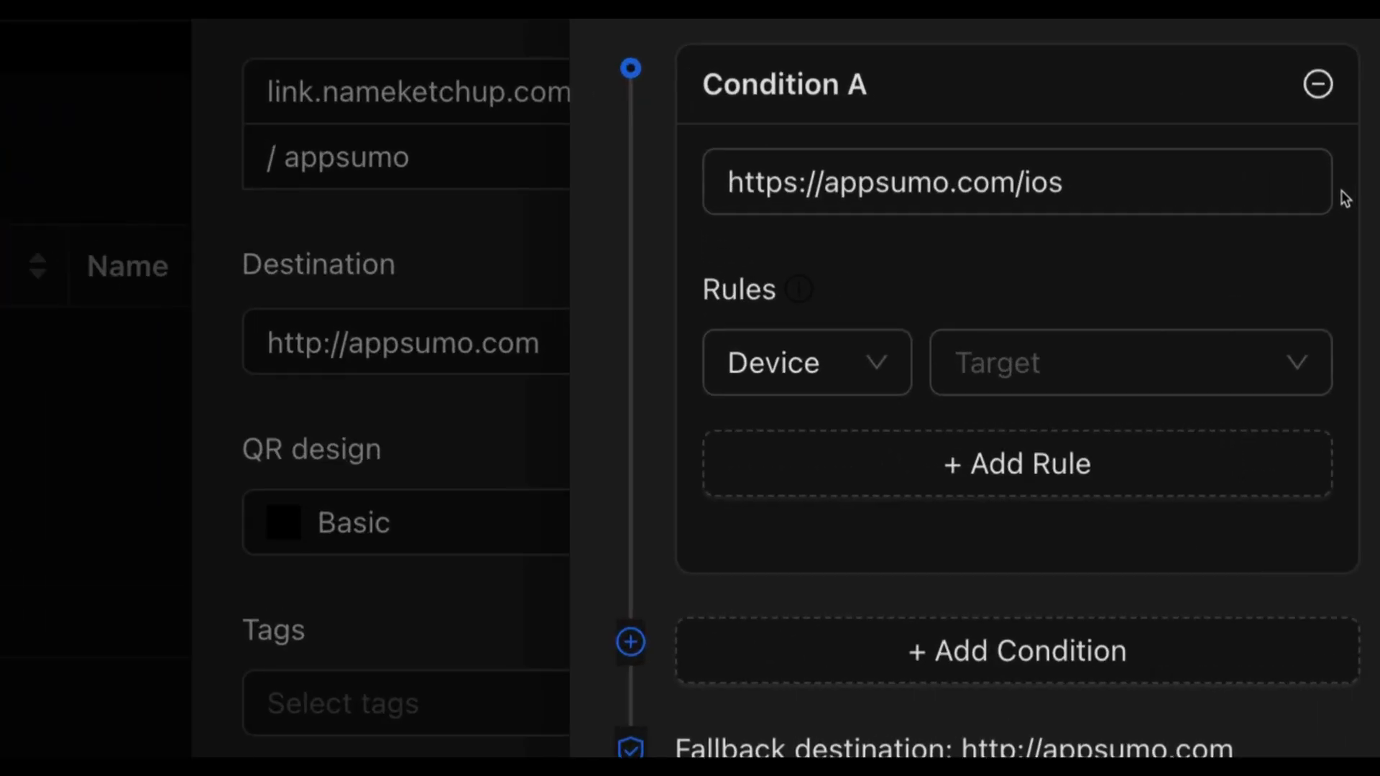
pyautogui.click(878, 365)
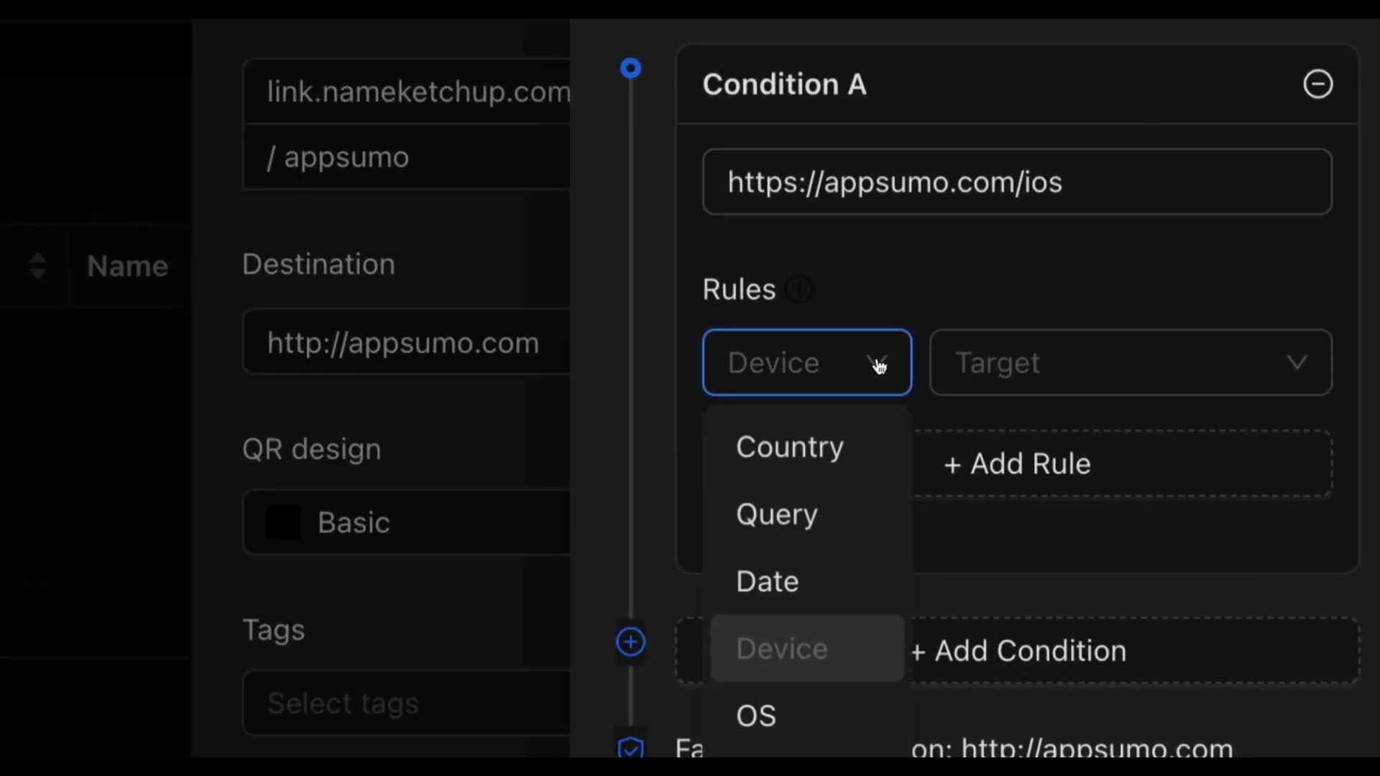
pyautogui.click(793, 721)
pyautogui.click(1065, 365)
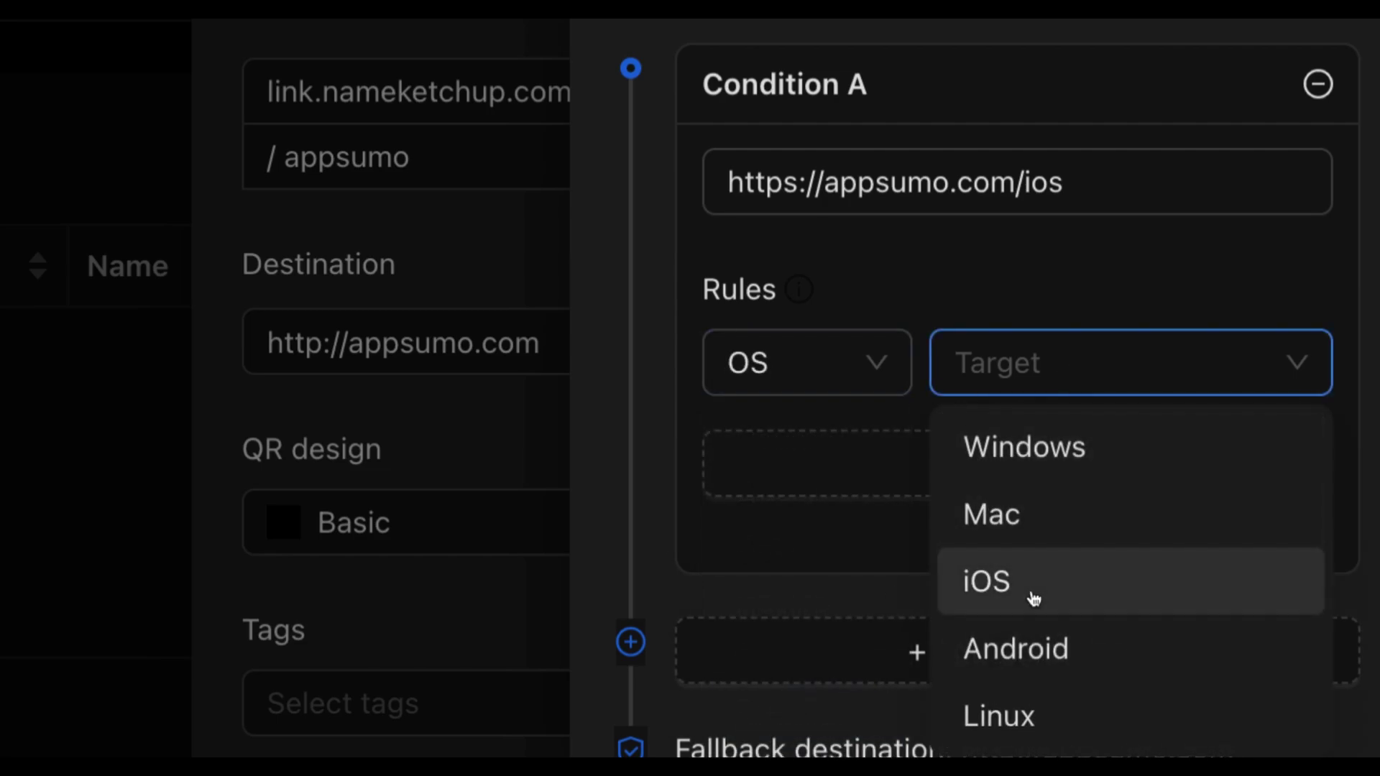
pyautogui.click(1046, 597)
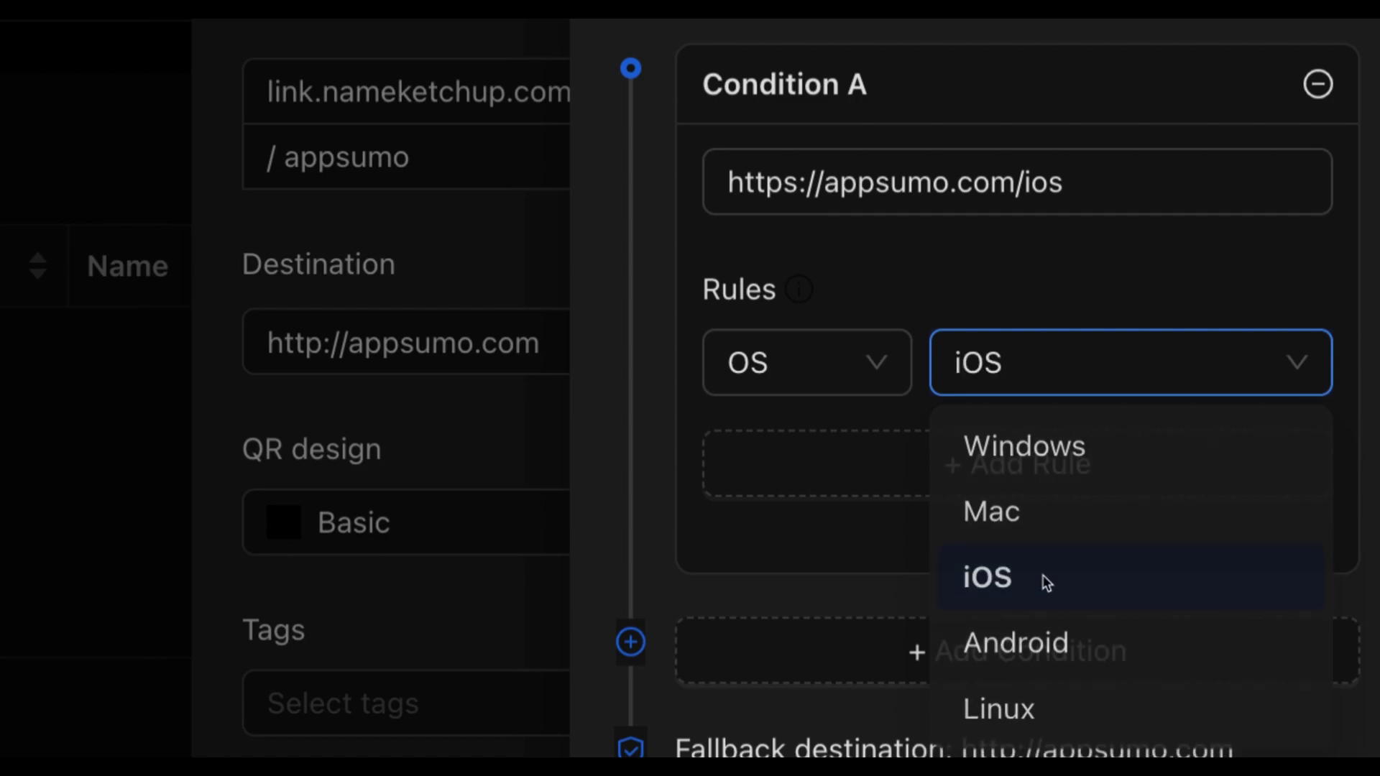
pyautogui.click(1104, 185)
pyautogui.moveTo(1104, 185); pyautogui.dragTo(720, 185)
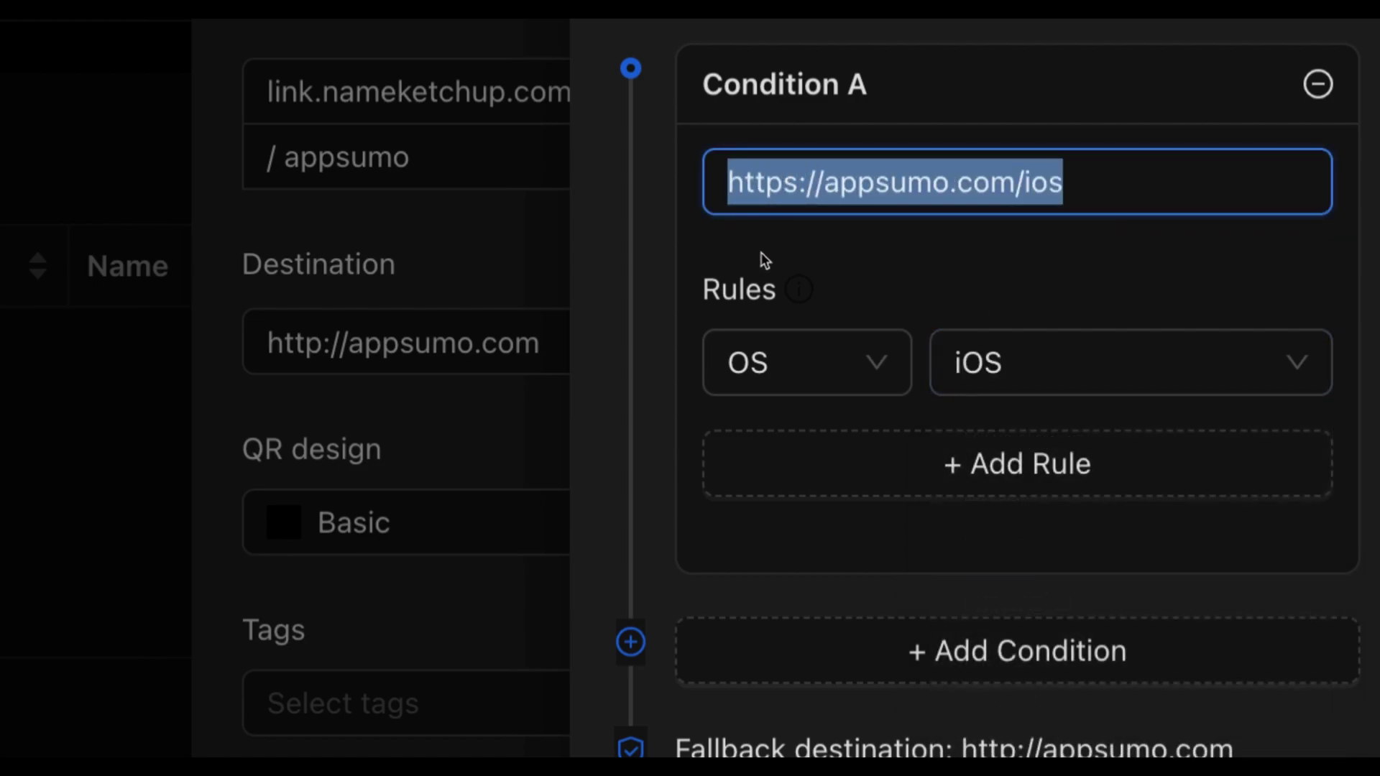
pyautogui.click(656, 253)
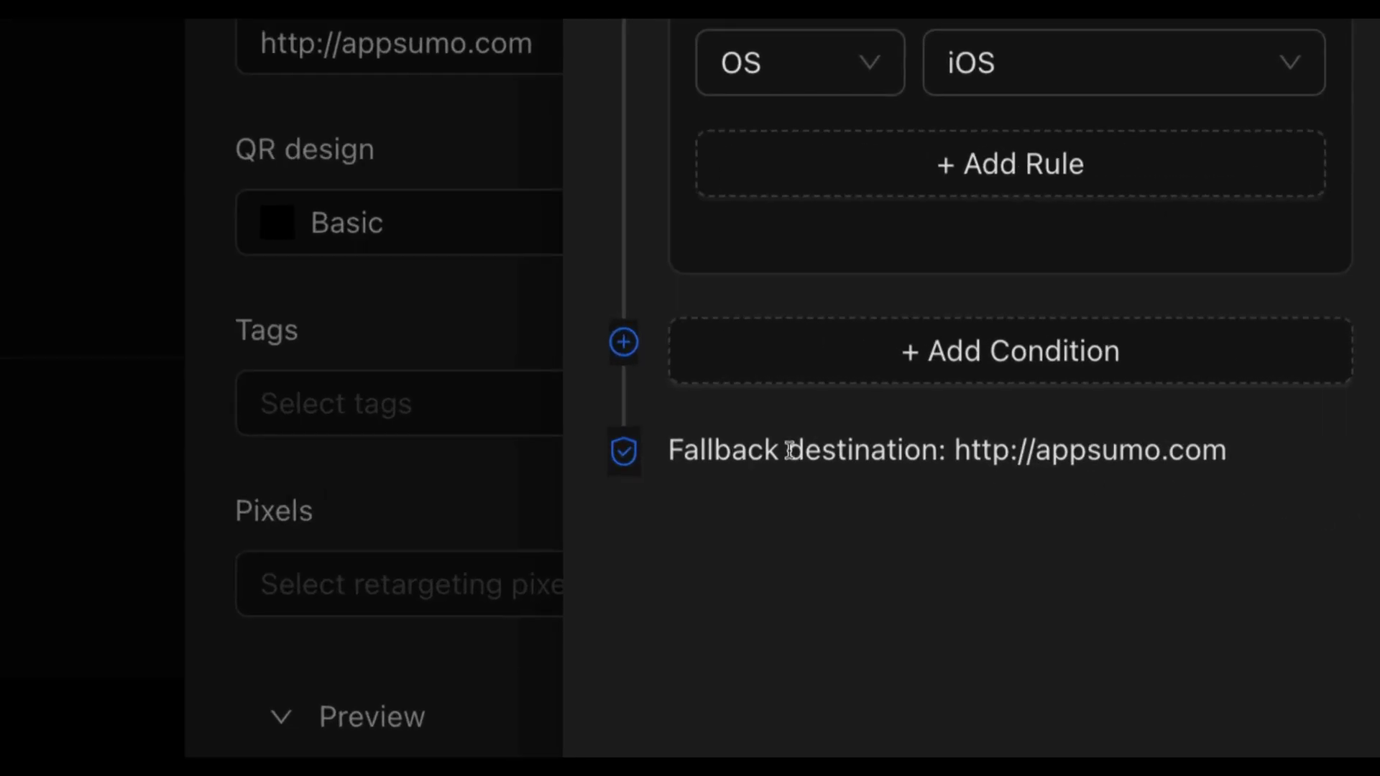
pyautogui.moveTo(1019, 485); pyautogui.dragTo(1035, 486)
pyautogui.moveTo(731, 450); pyautogui.dragTo(843, 424)
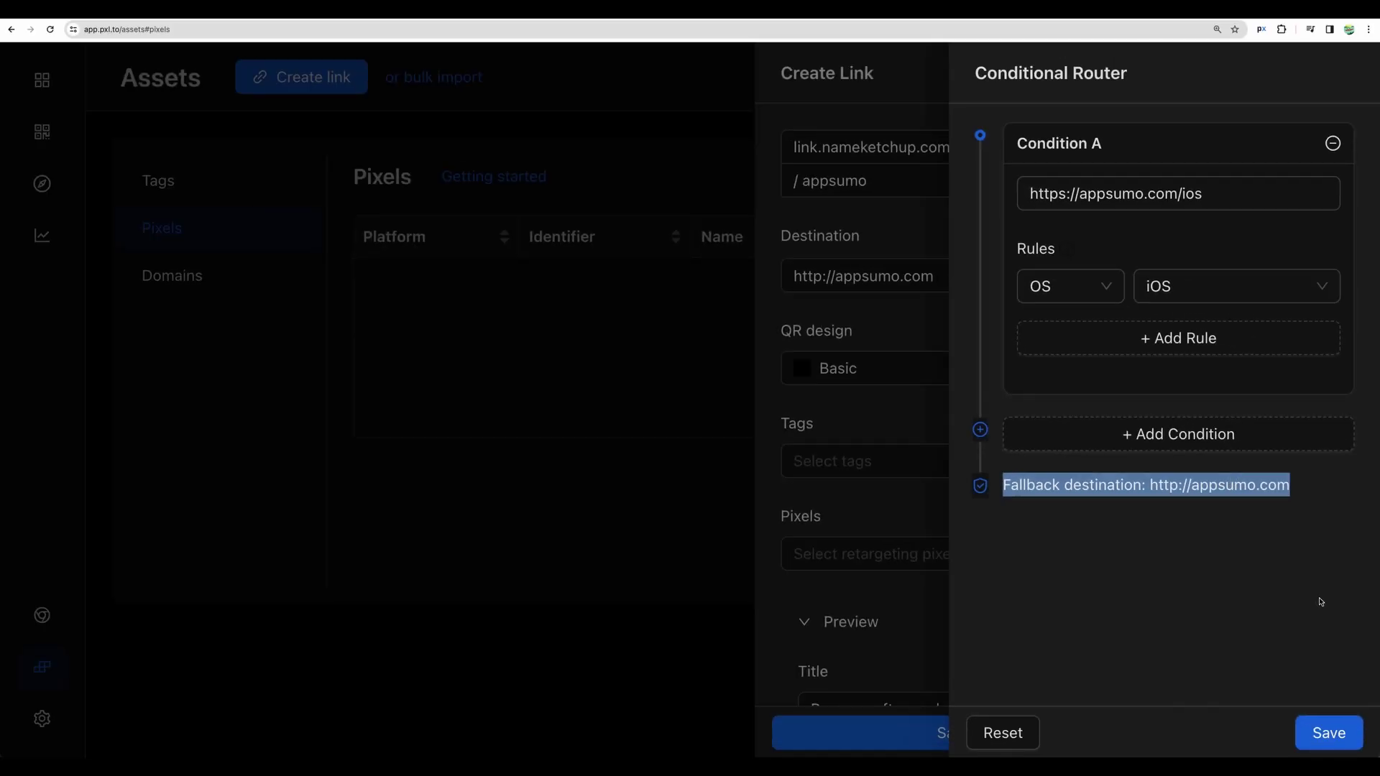
pyautogui.click(1329, 733)
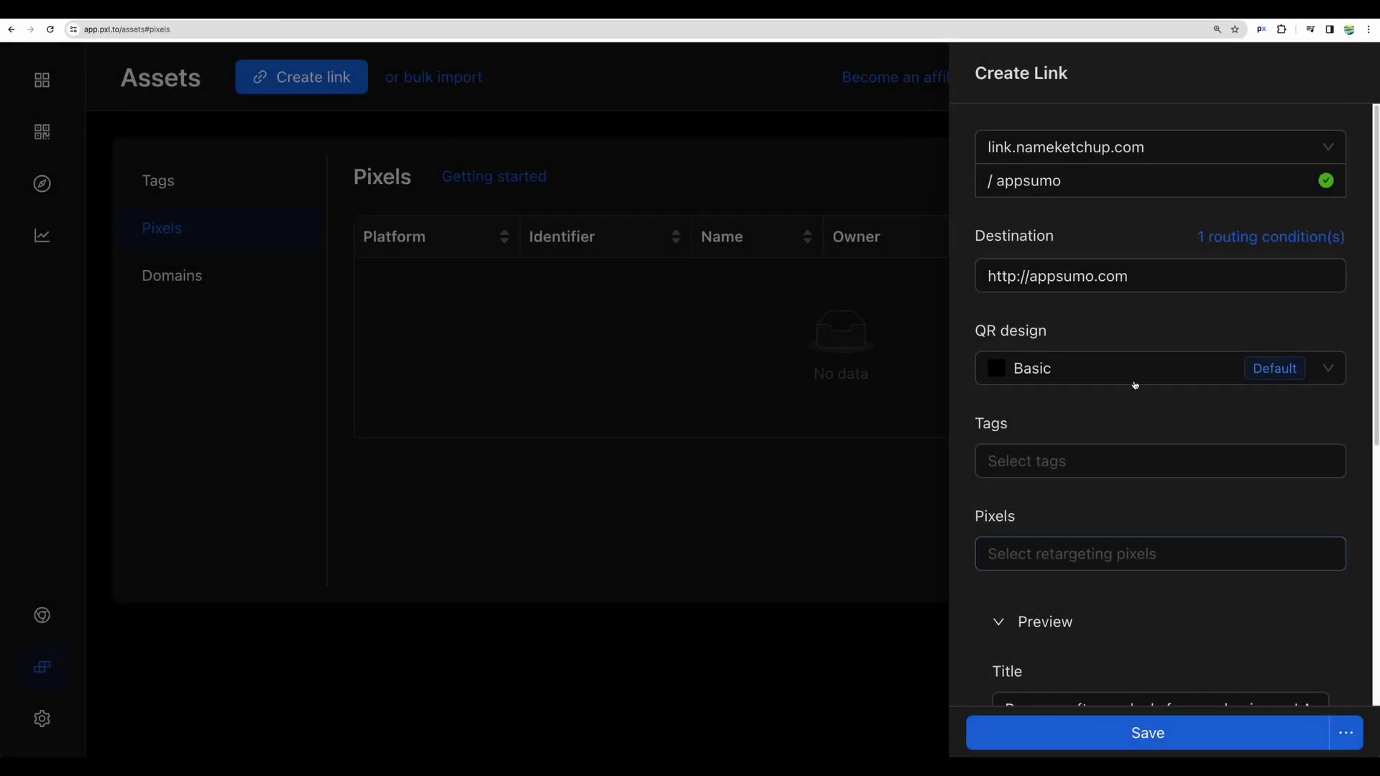
# Step: Open and close bulk import without importing, then show the empty Smart folders view
pyautogui.scroll(-1, 1162, 506)
pyautogui.scroll(-5, 1163, 505)
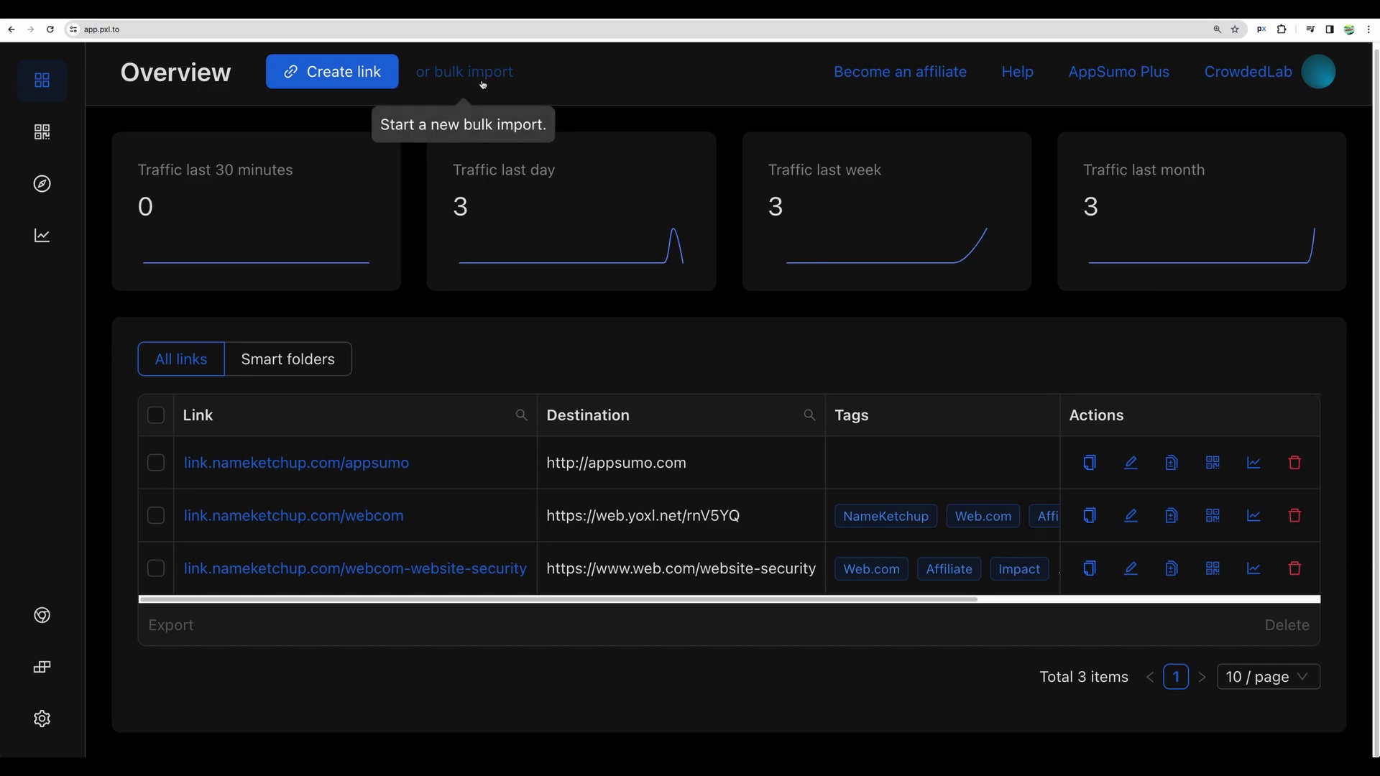
pyautogui.click(481, 77)
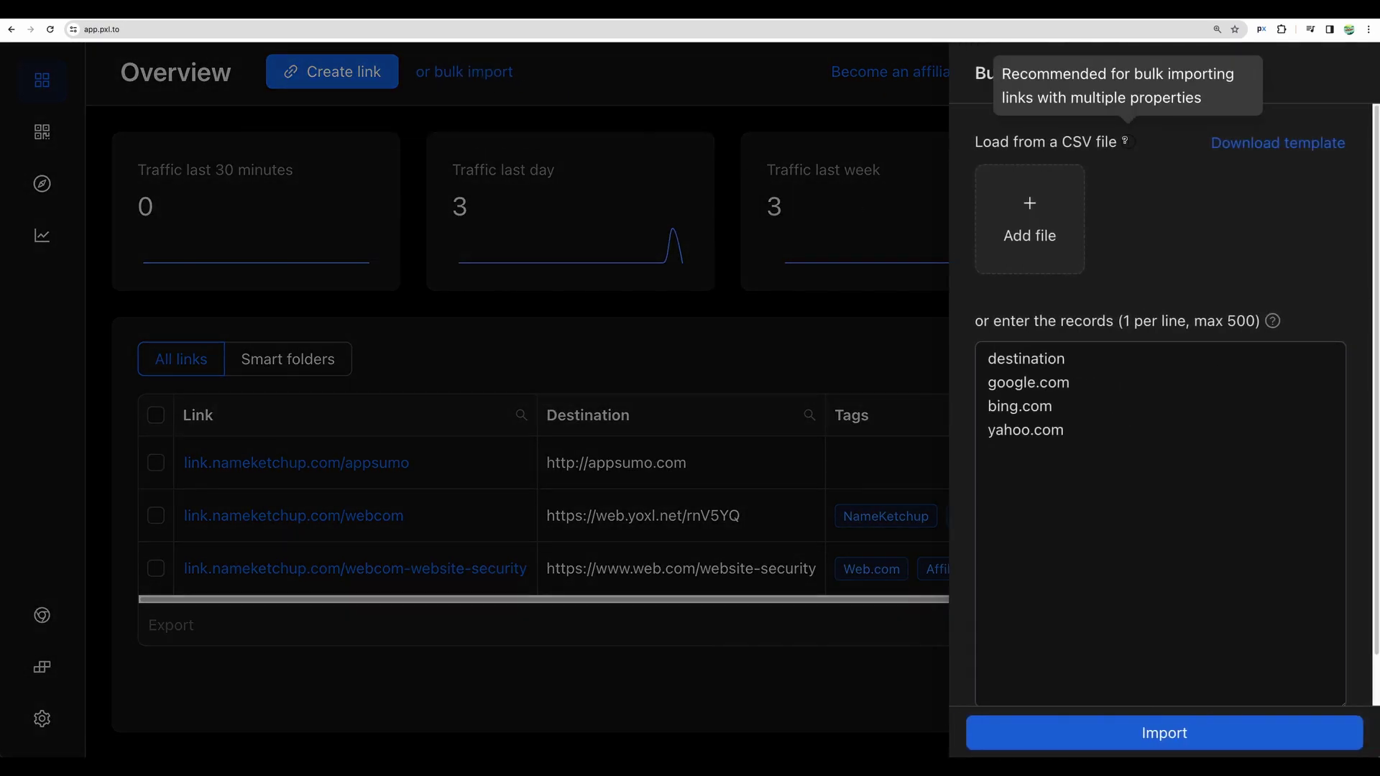
pyautogui.click(908, 123)
pyautogui.click(316, 365)
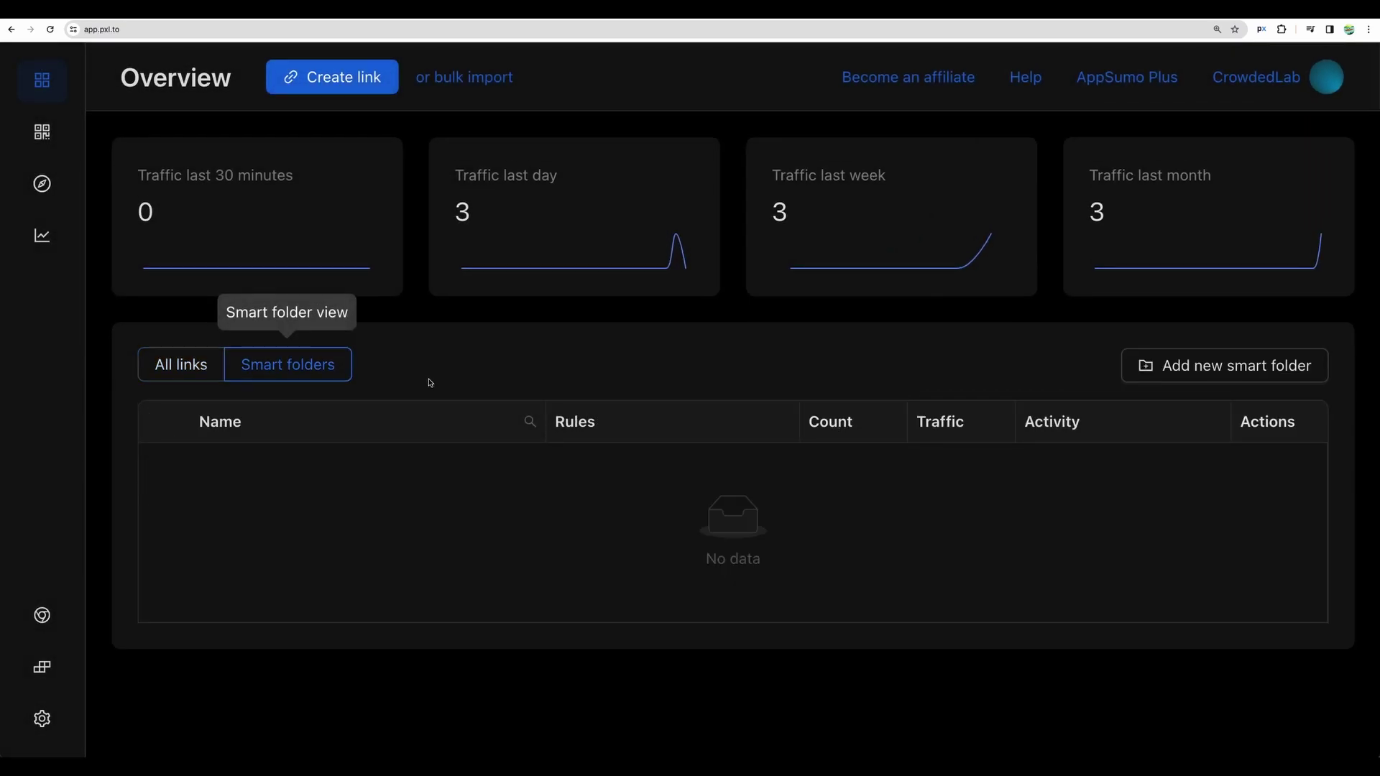
# Step: Start a new smart folder and set its first rule to Tags contains NameKetchup
pyautogui.click(1251, 377)
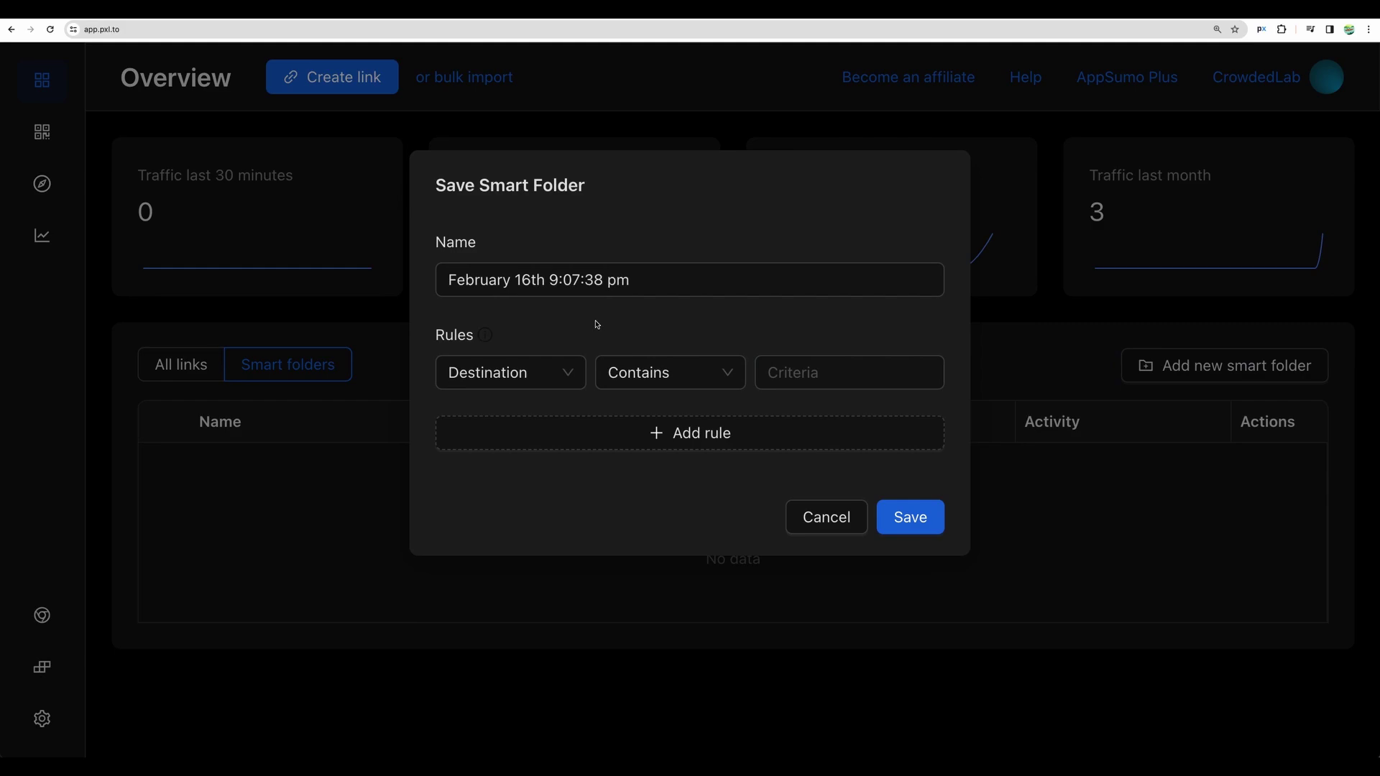
pyautogui.tripleClick(464, 273)
pyautogui.write('MyFolder')
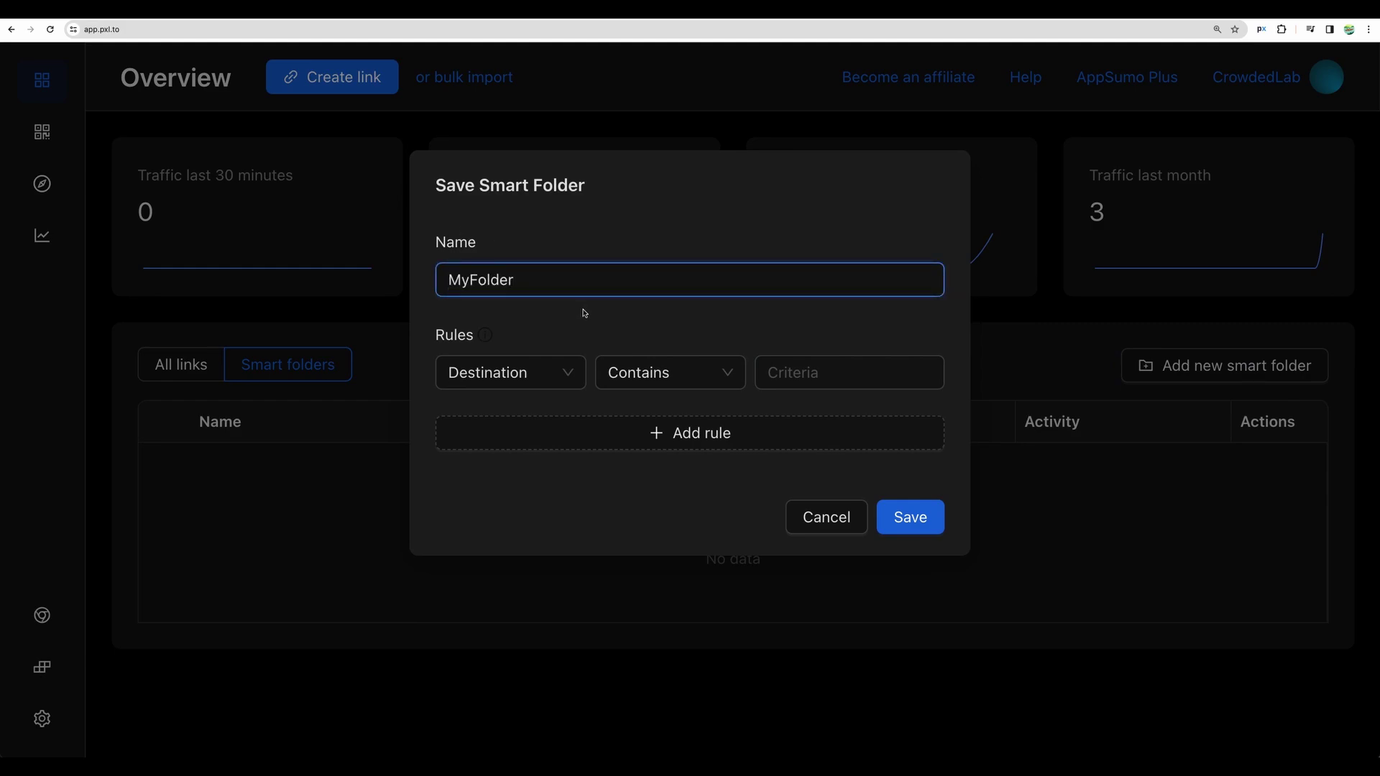
pyautogui.click(565, 371)
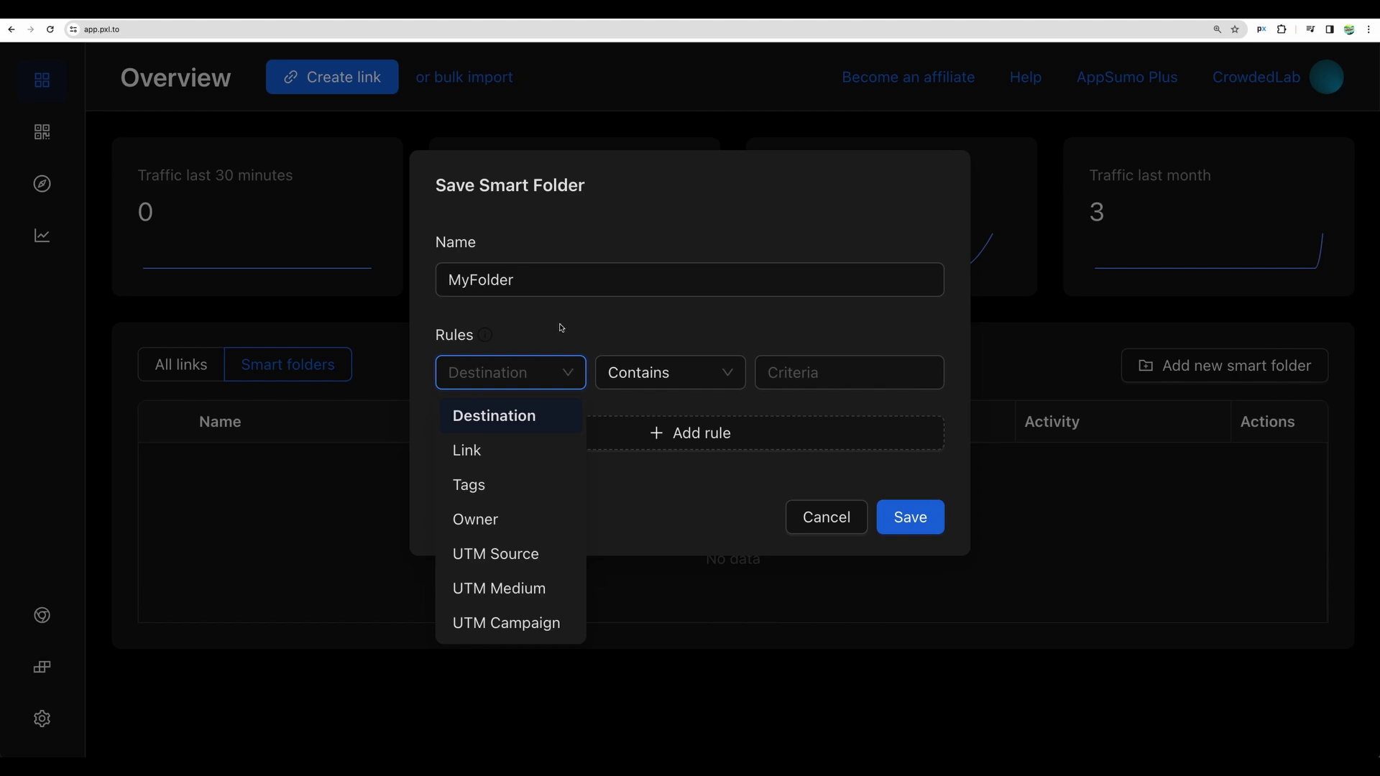
pyautogui.click(562, 328)
pyautogui.click(555, 372)
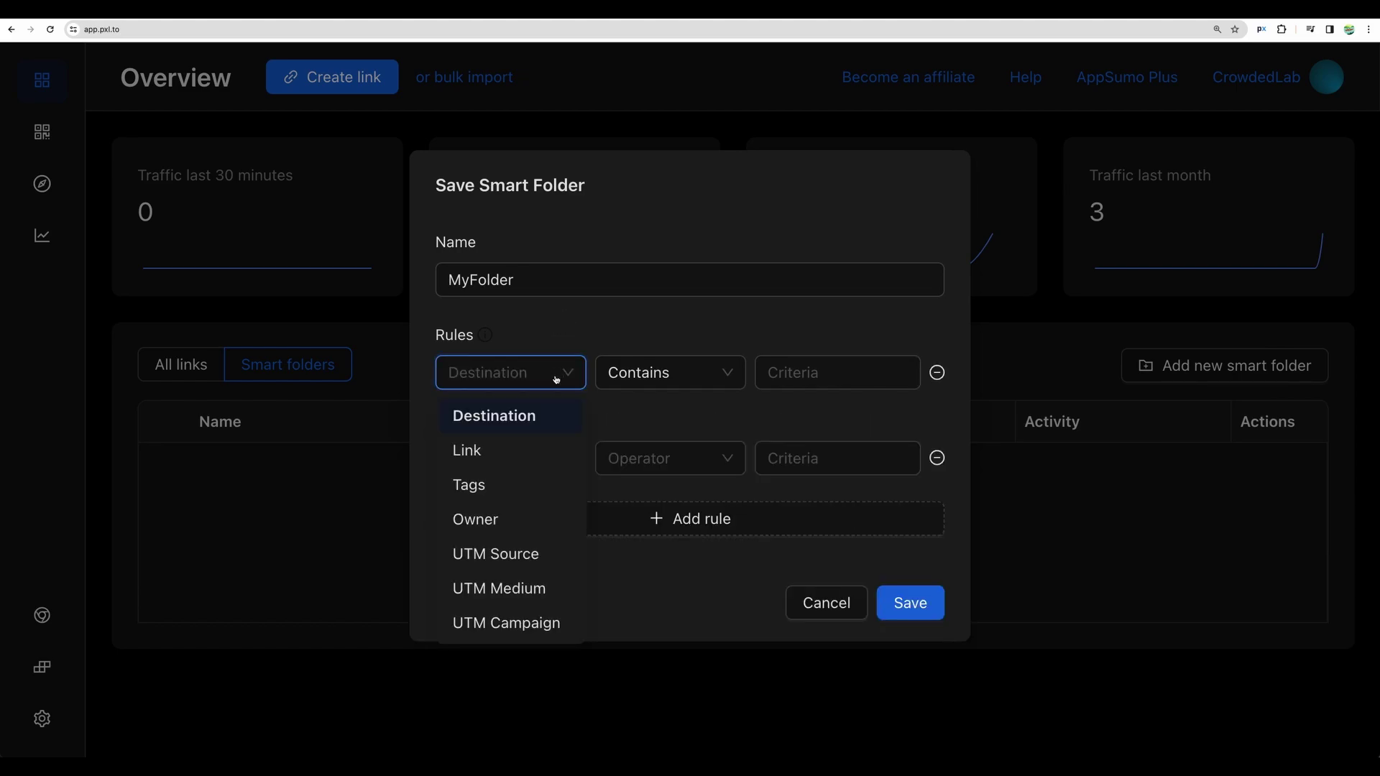
pyautogui.click(527, 483)
pyautogui.click(703, 372)
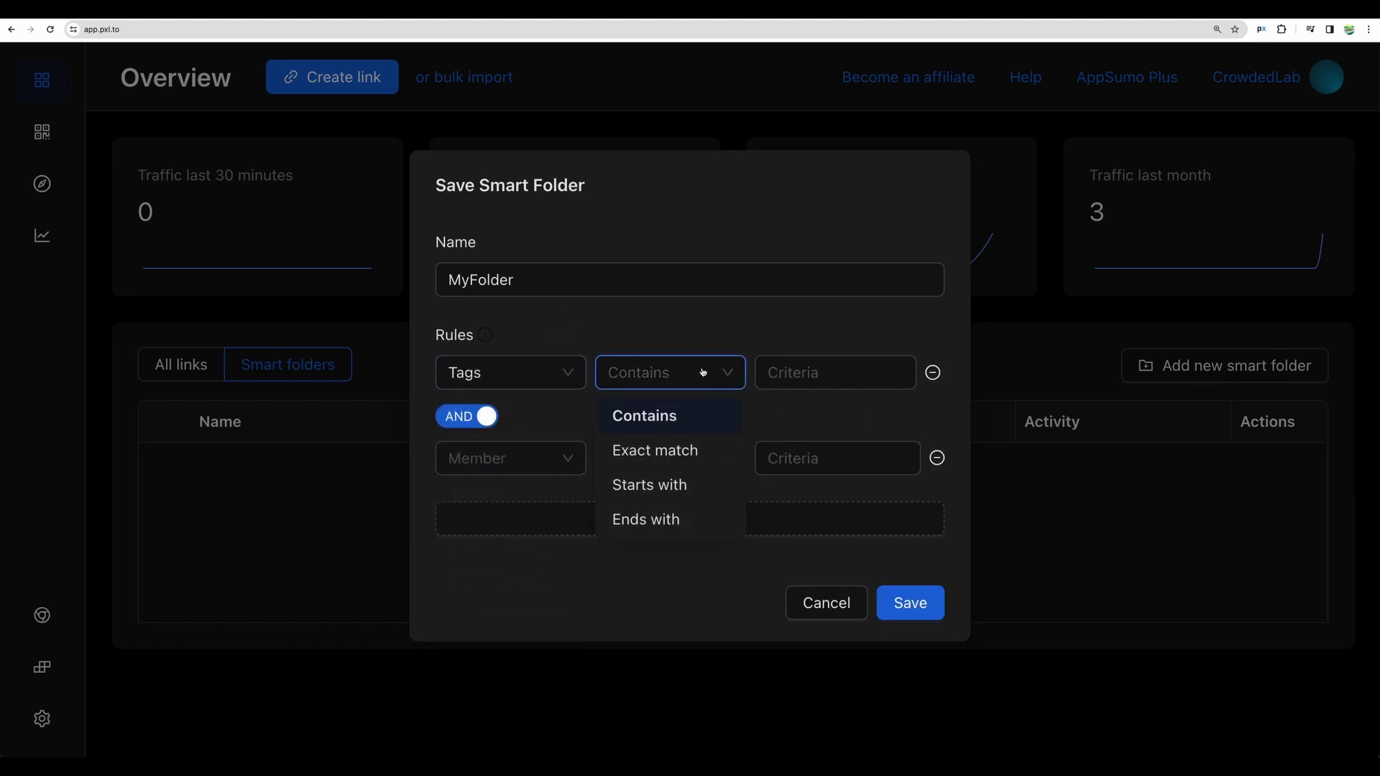
pyautogui.click(712, 416)
pyautogui.click(847, 376)
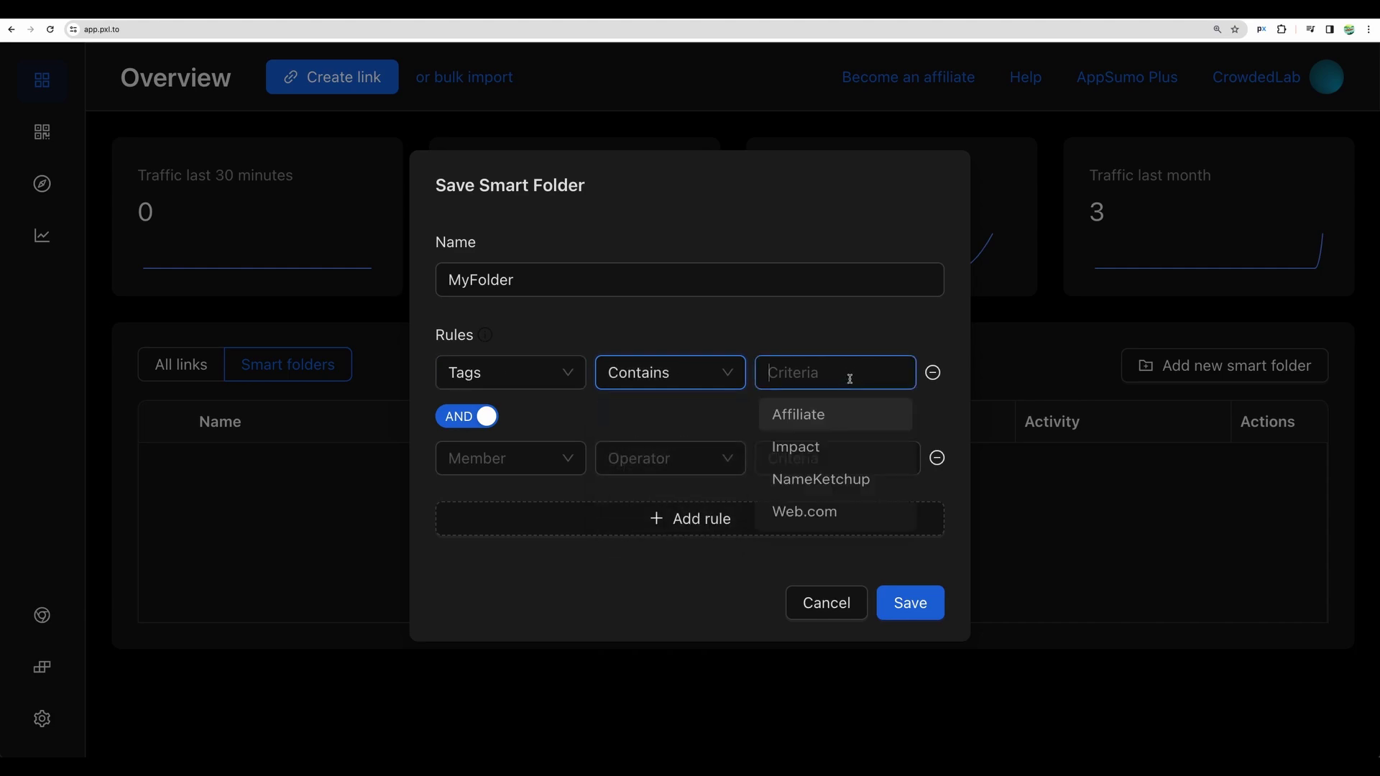
pyautogui.click(831, 484)
# Step: Rename the folder to NameKetchup, remove the empty second rule, save, and return to All links
pyautogui.click(619, 427)
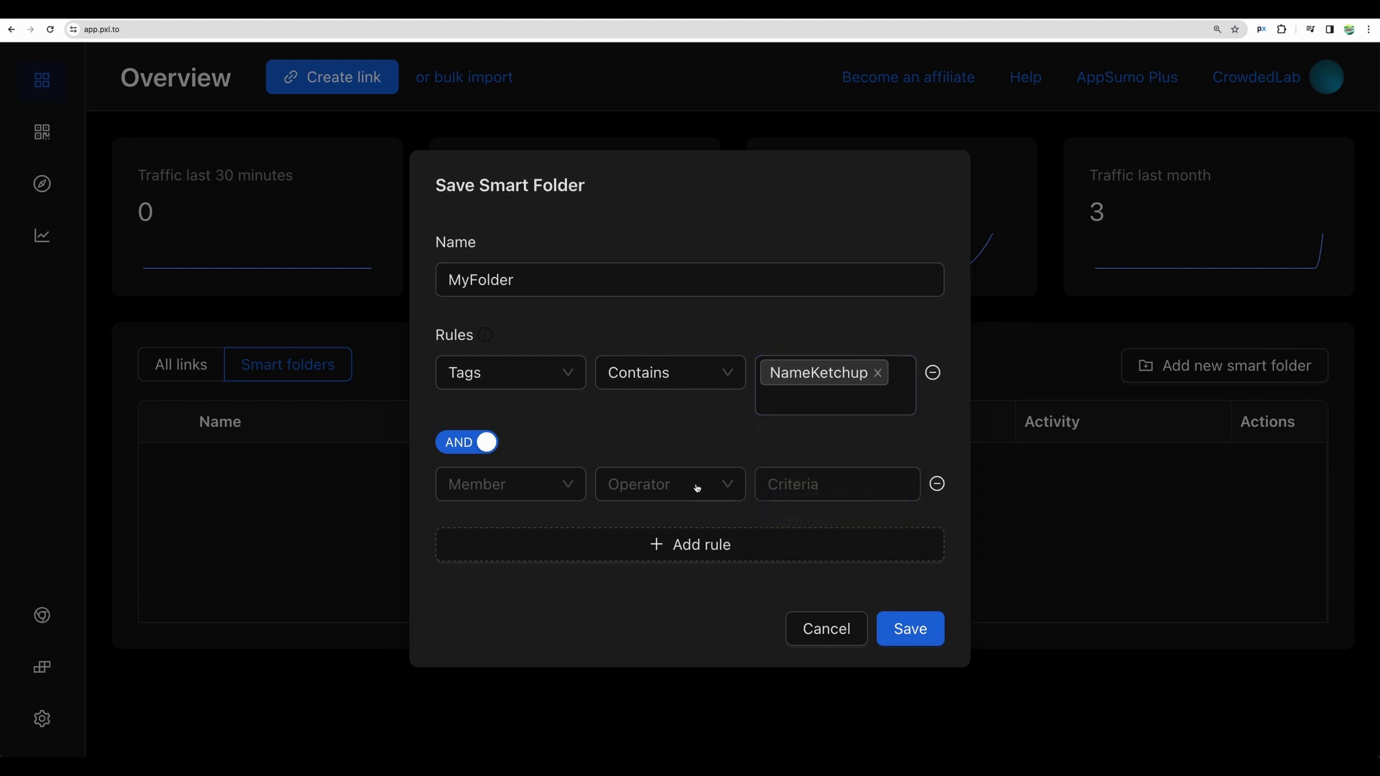
pyautogui.moveTo(528, 280); pyautogui.dragTo(419, 277)
pyautogui.write('NameKetchup')
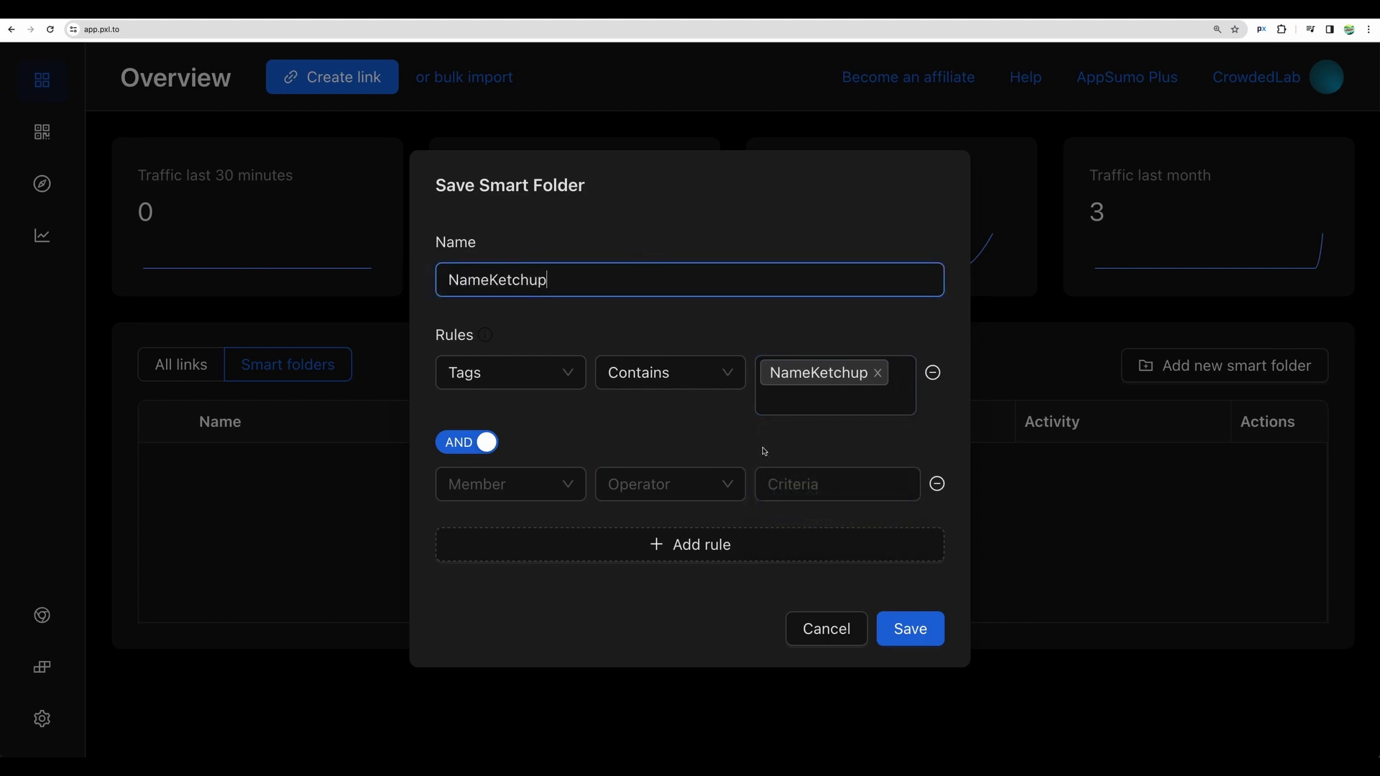
pyautogui.click(918, 630)
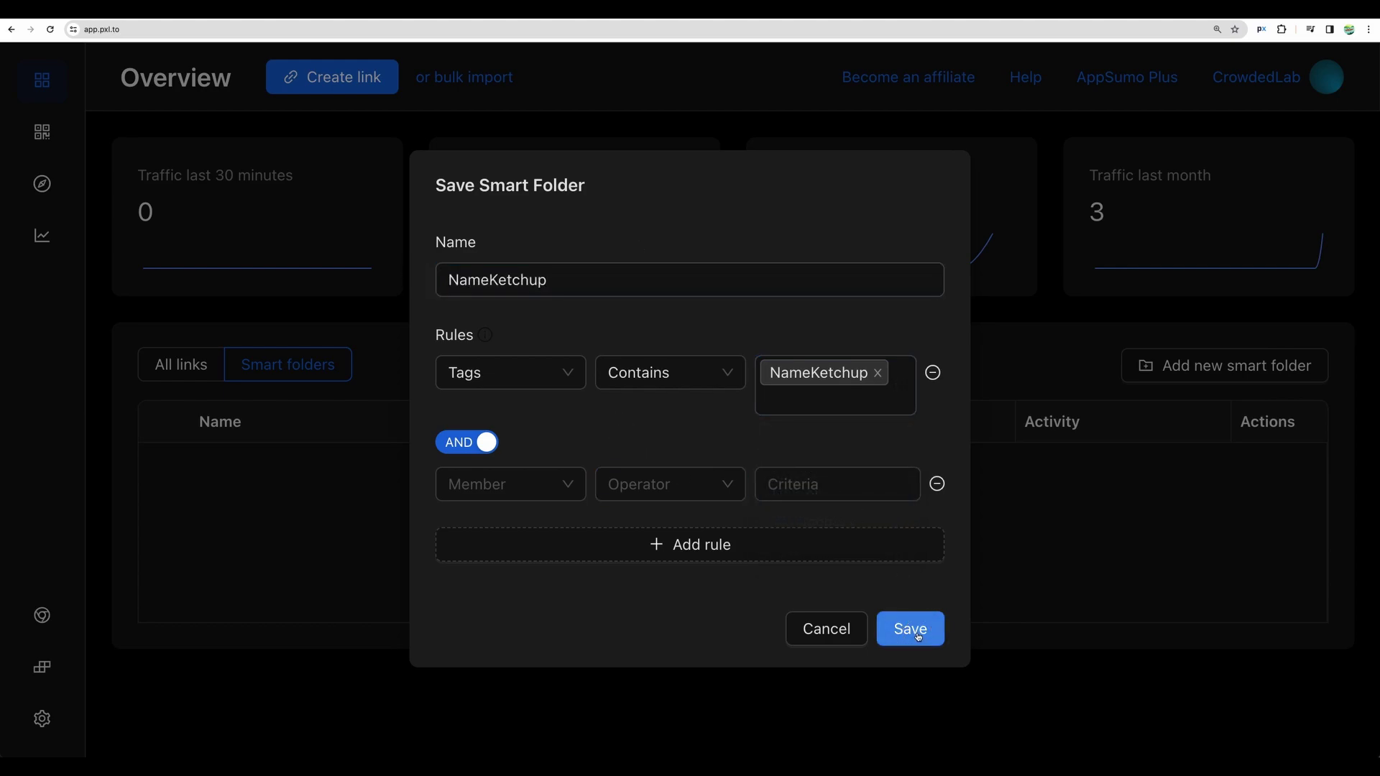
pyautogui.click(937, 485)
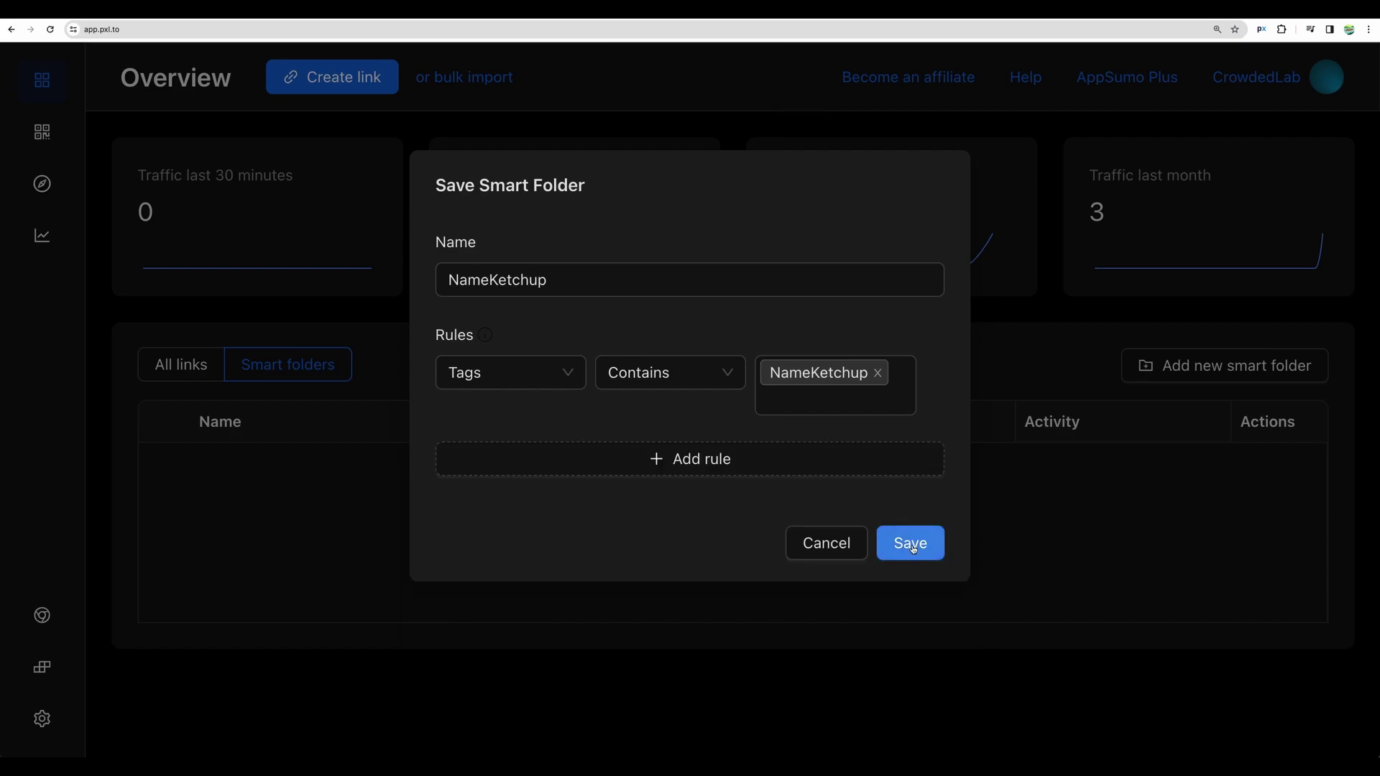
pyautogui.click(911, 544)
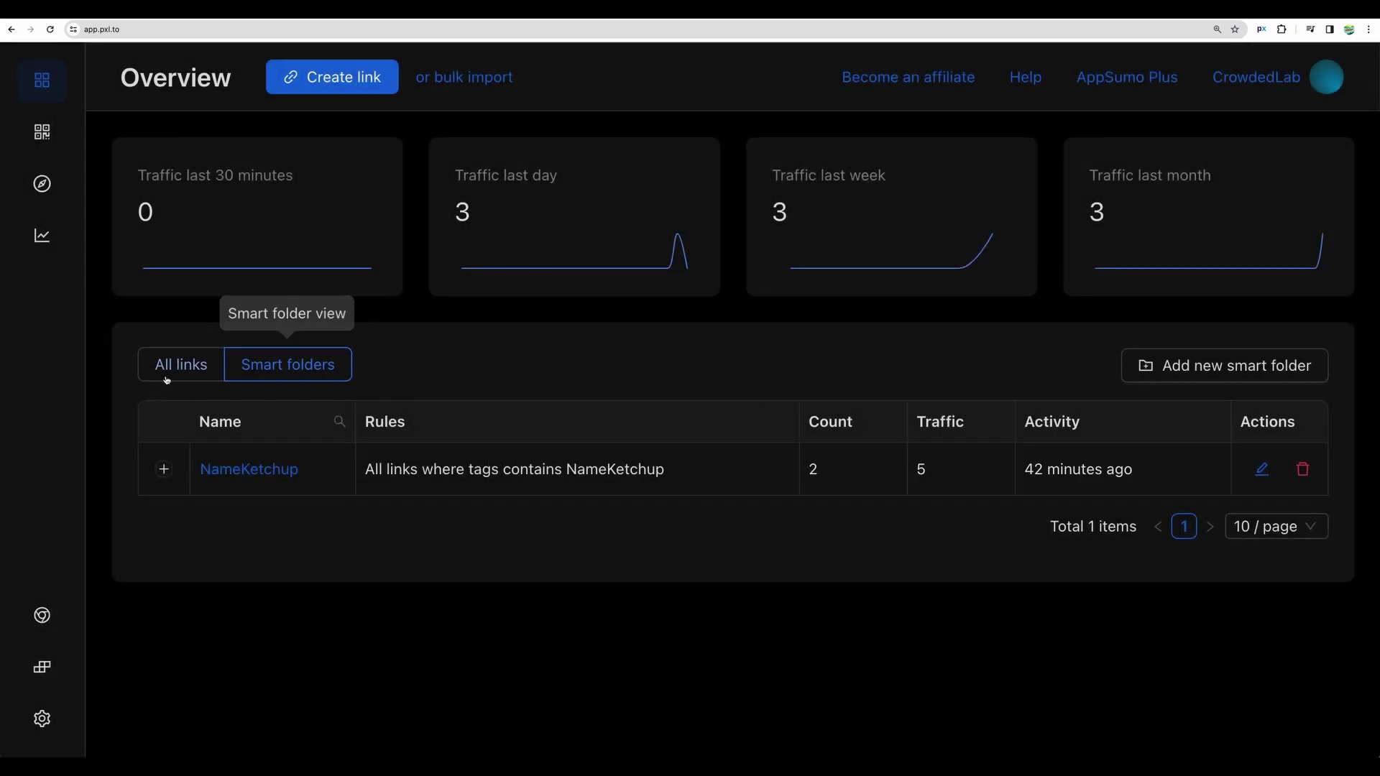
pyautogui.click(169, 370)
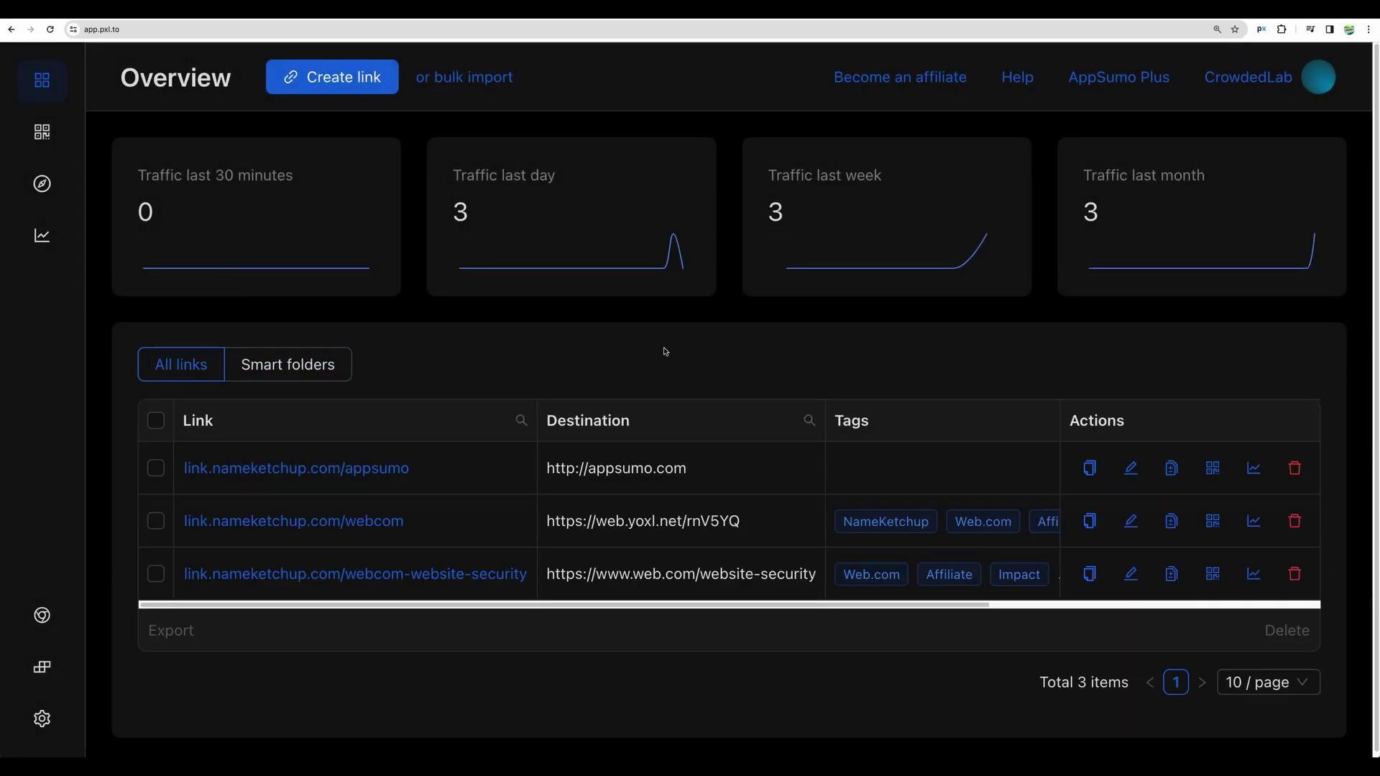
# Step: Expand the NameKetchup smart folder to review its two links, then go back to All links
pyautogui.click(309, 365)
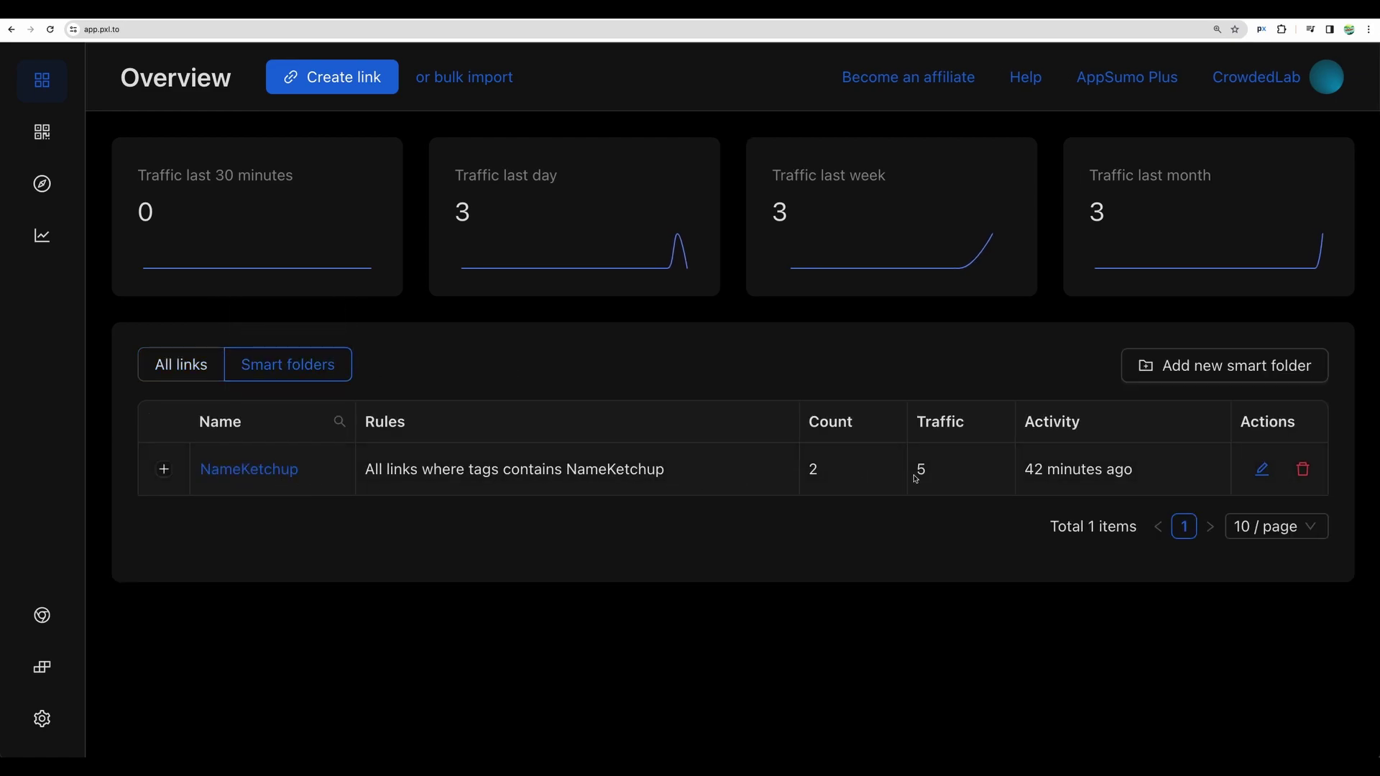
pyautogui.click(277, 476)
pyautogui.scroll(-1, 820, 586)
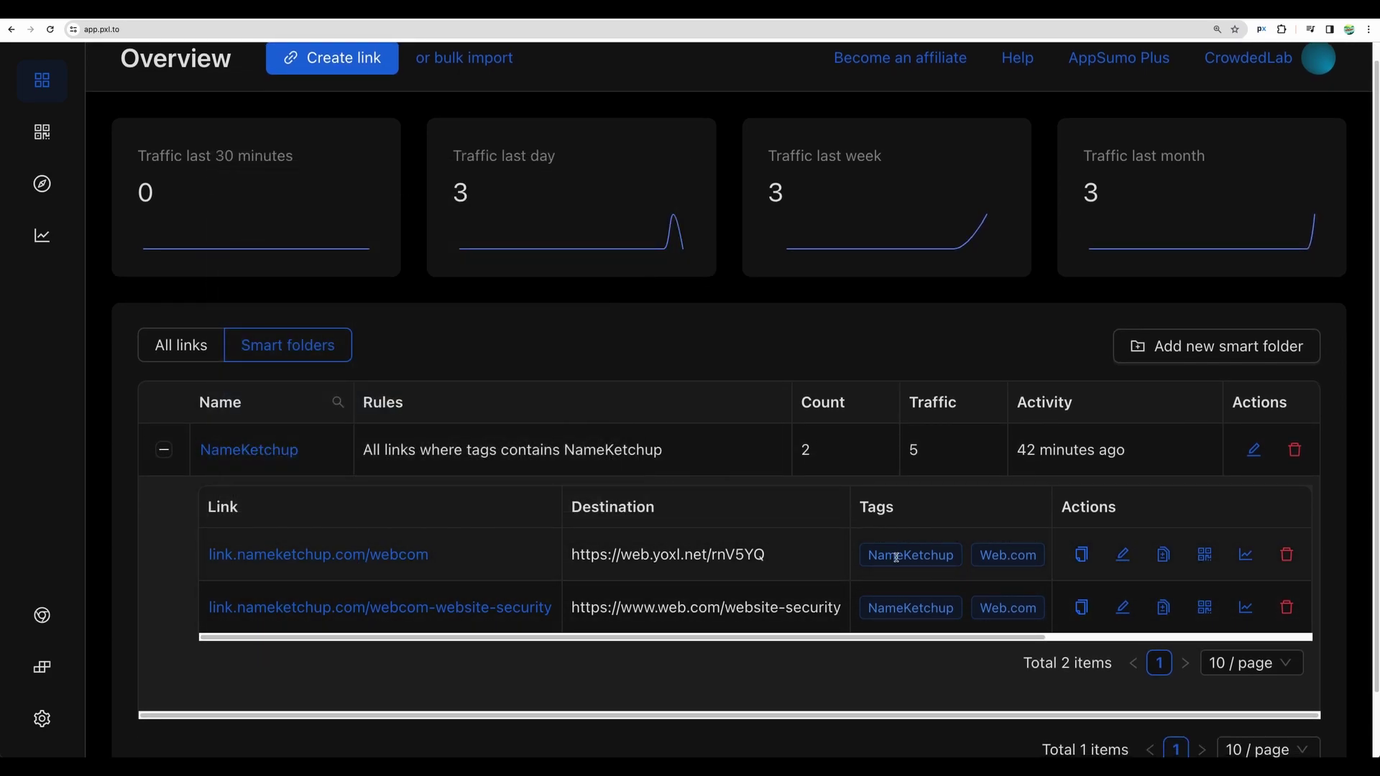
pyautogui.click(174, 341)
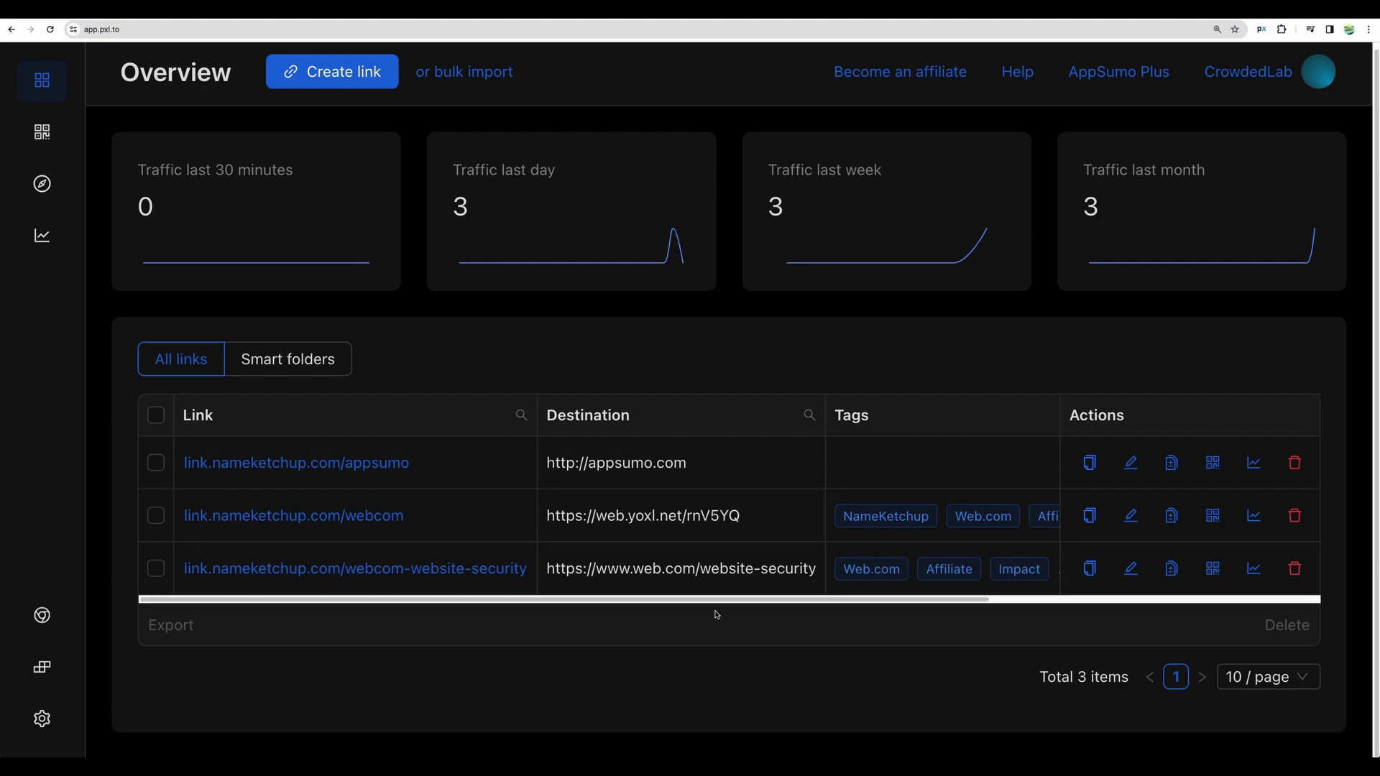
pyautogui.moveTo(716, 599); pyautogui.dragTo(472, 583)
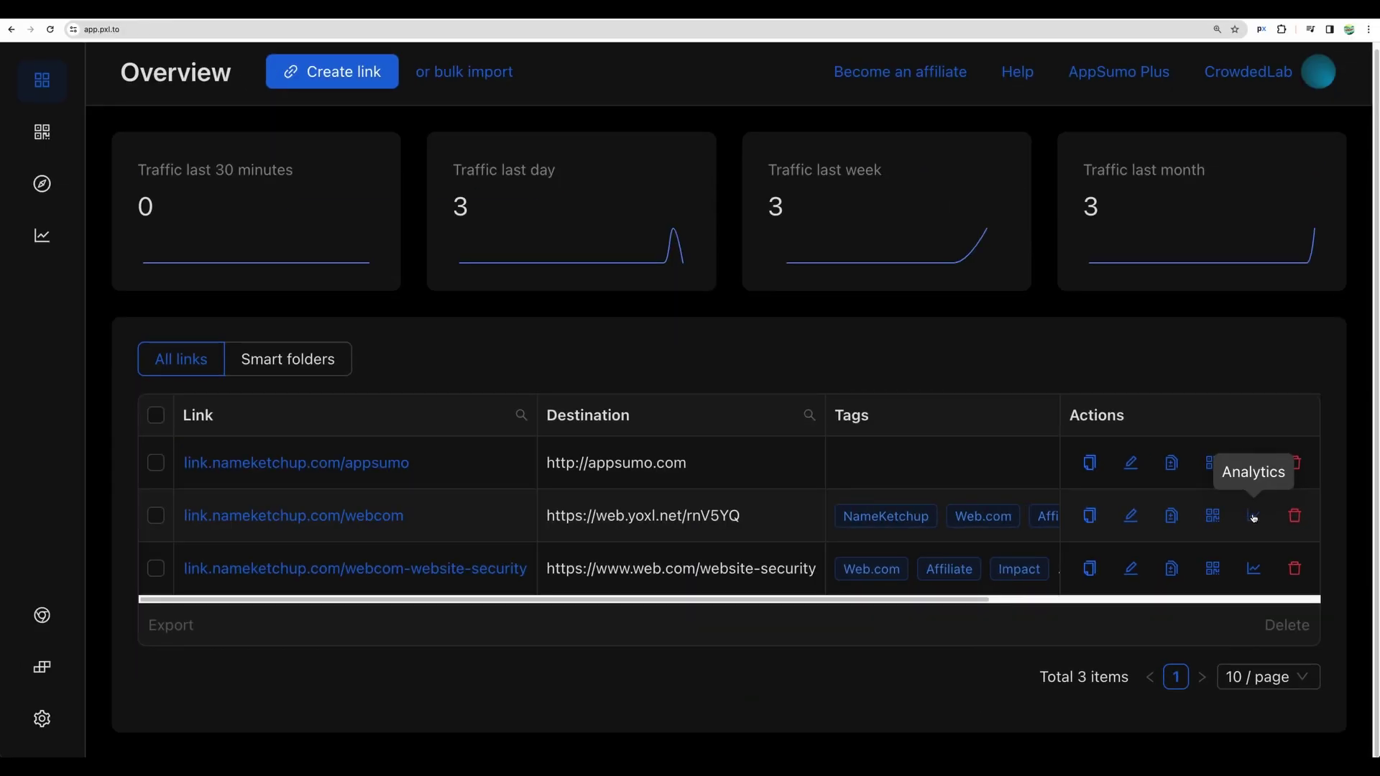
pyautogui.click(1253, 518)
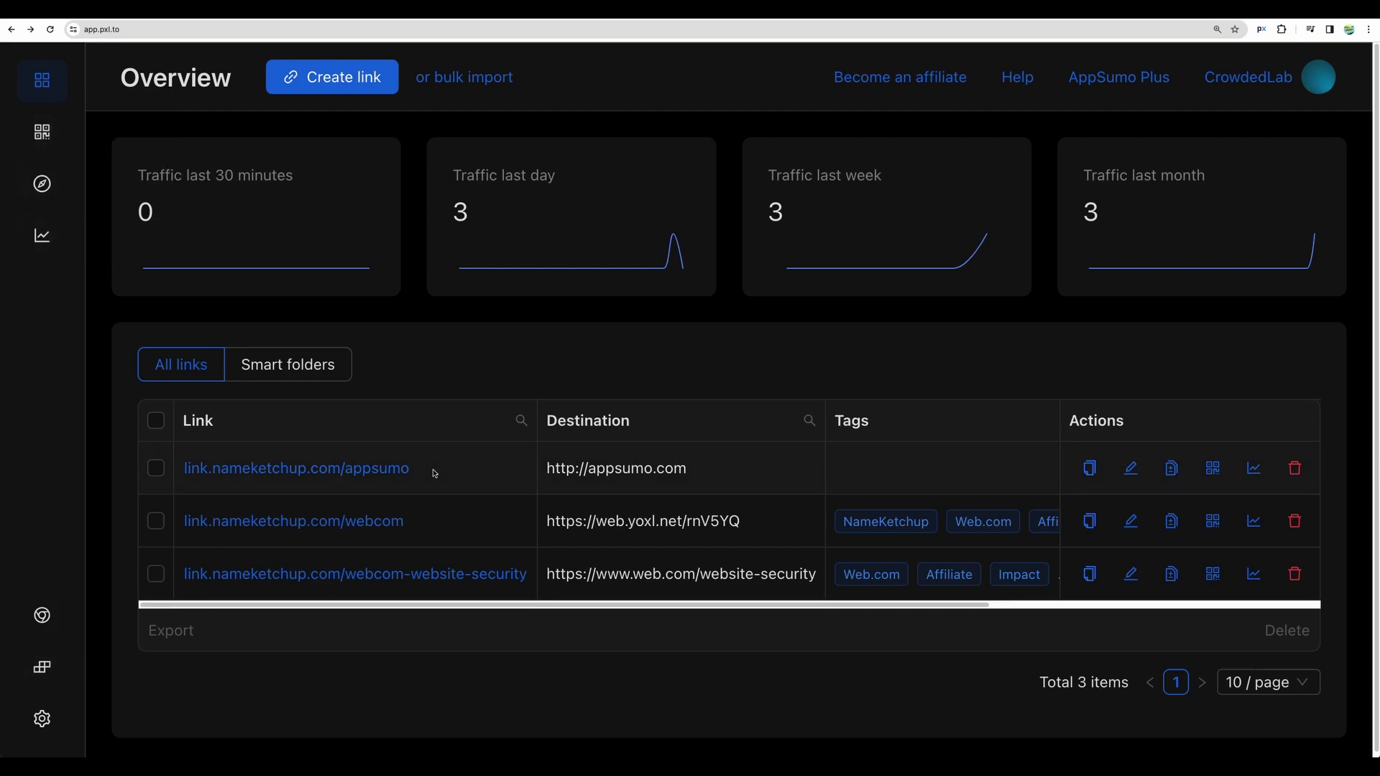
pyautogui.moveTo(316, 471); pyautogui.dragTo(231, 475)
pyautogui.hotkey('ctrl', 't')
pyautogui.write('https://link.nameketchup.com/webcom')
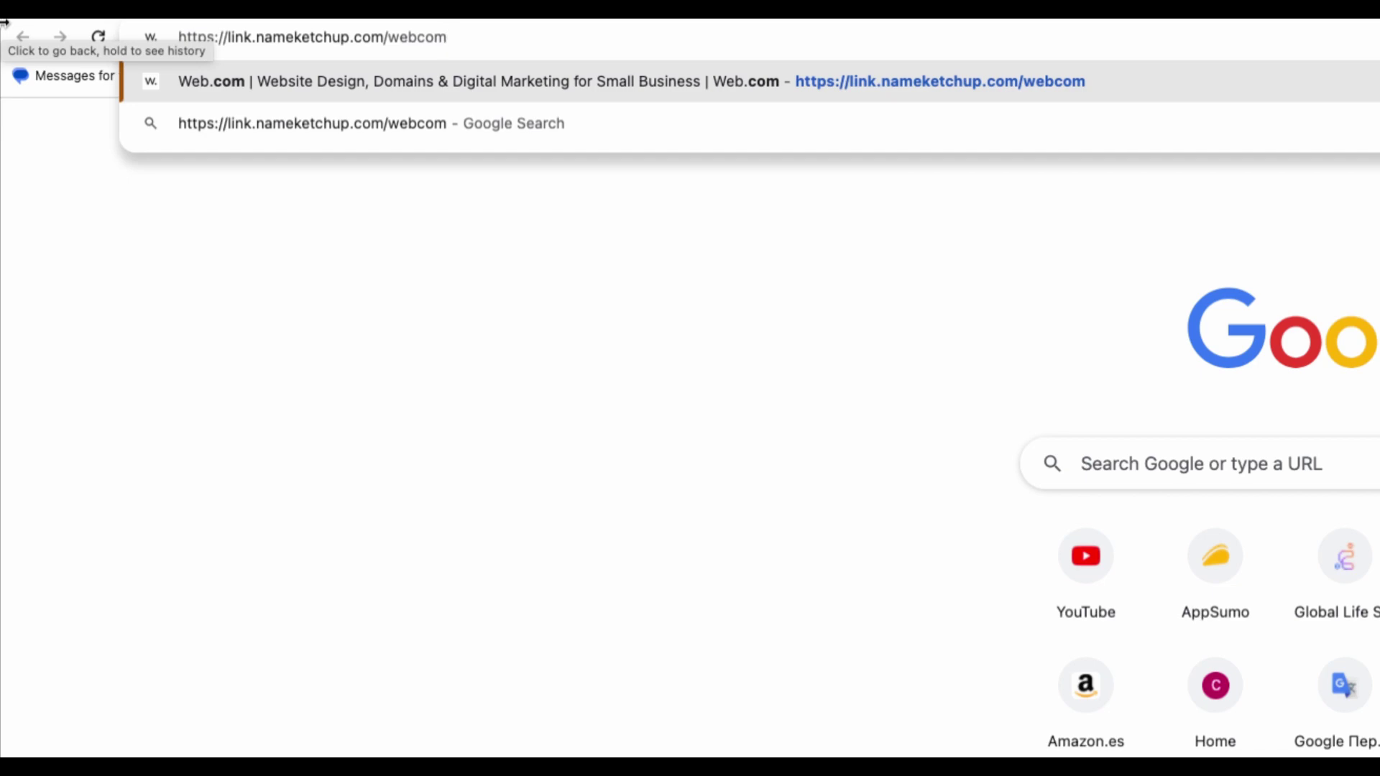
# Step: Load the webcom short link with 'aaa' appended and view its 404 Page not found
pyautogui.write('aaa')
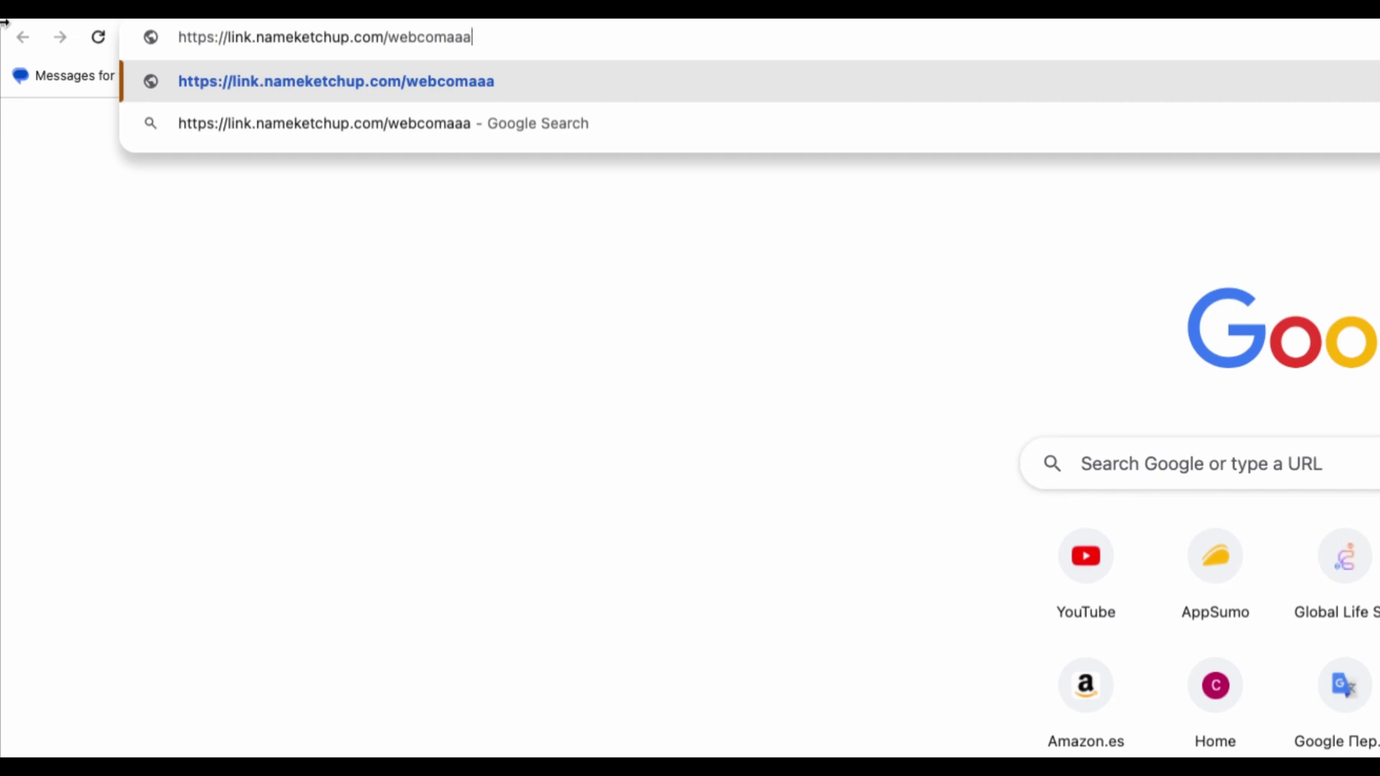
pyautogui.press('Return')
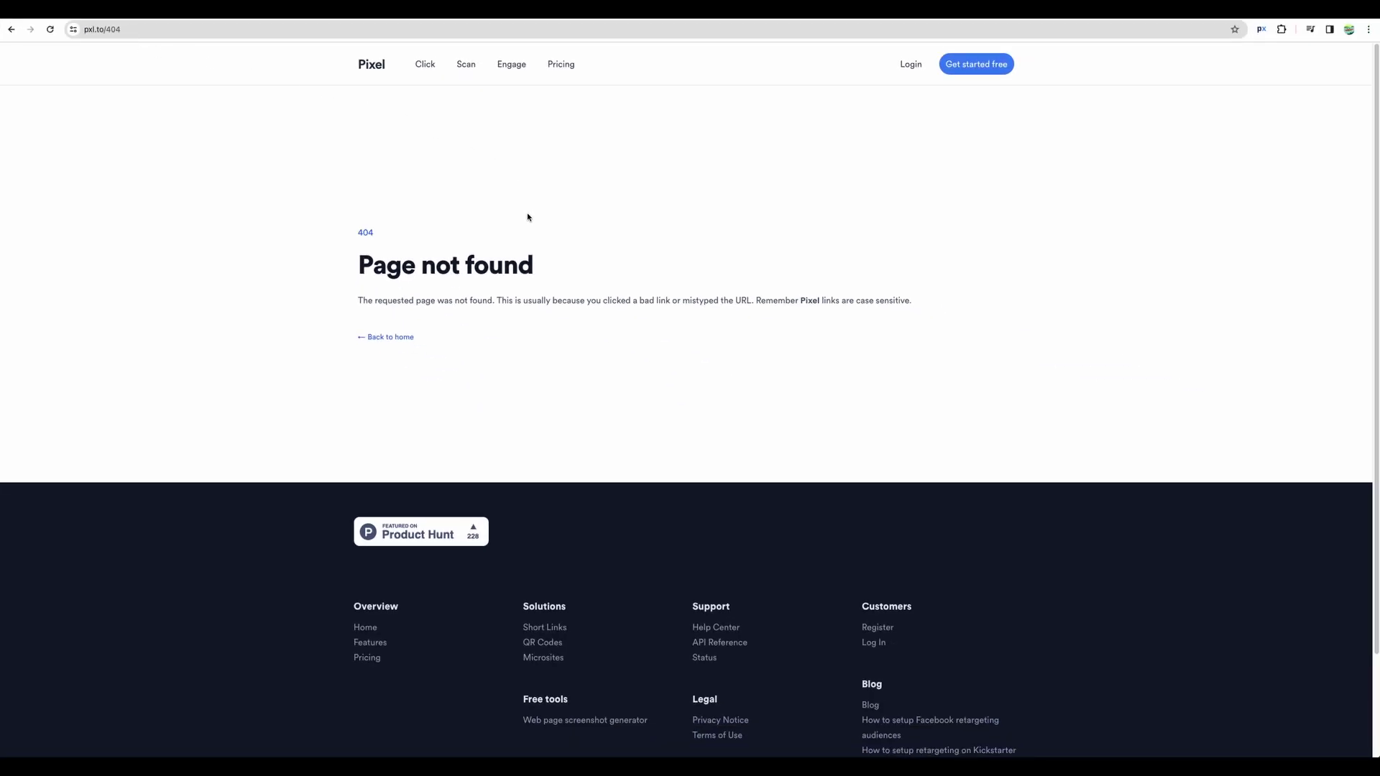
pyautogui.hotkey('ctrl', '+')
pyautogui.hotkey('ctrl', '+')
pyautogui.moveTo(253, 278); pyautogui.dragTo(527, 323)
pyautogui.click(507, 207)
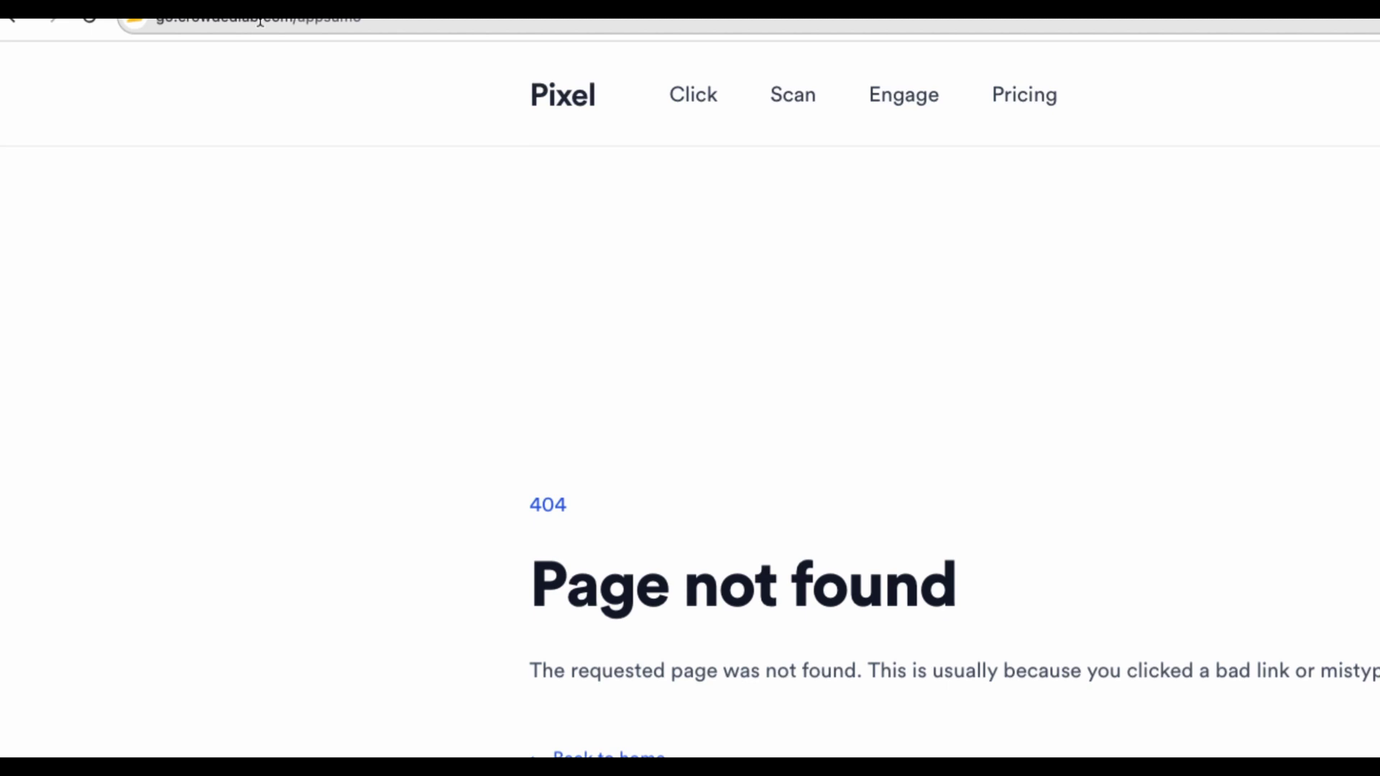
# Step: Append 'dd' to the go.crowdedlab.com link, load it, and zoom to 125%
pyautogui.click(259, 18)
pyautogui.click(388, 22)
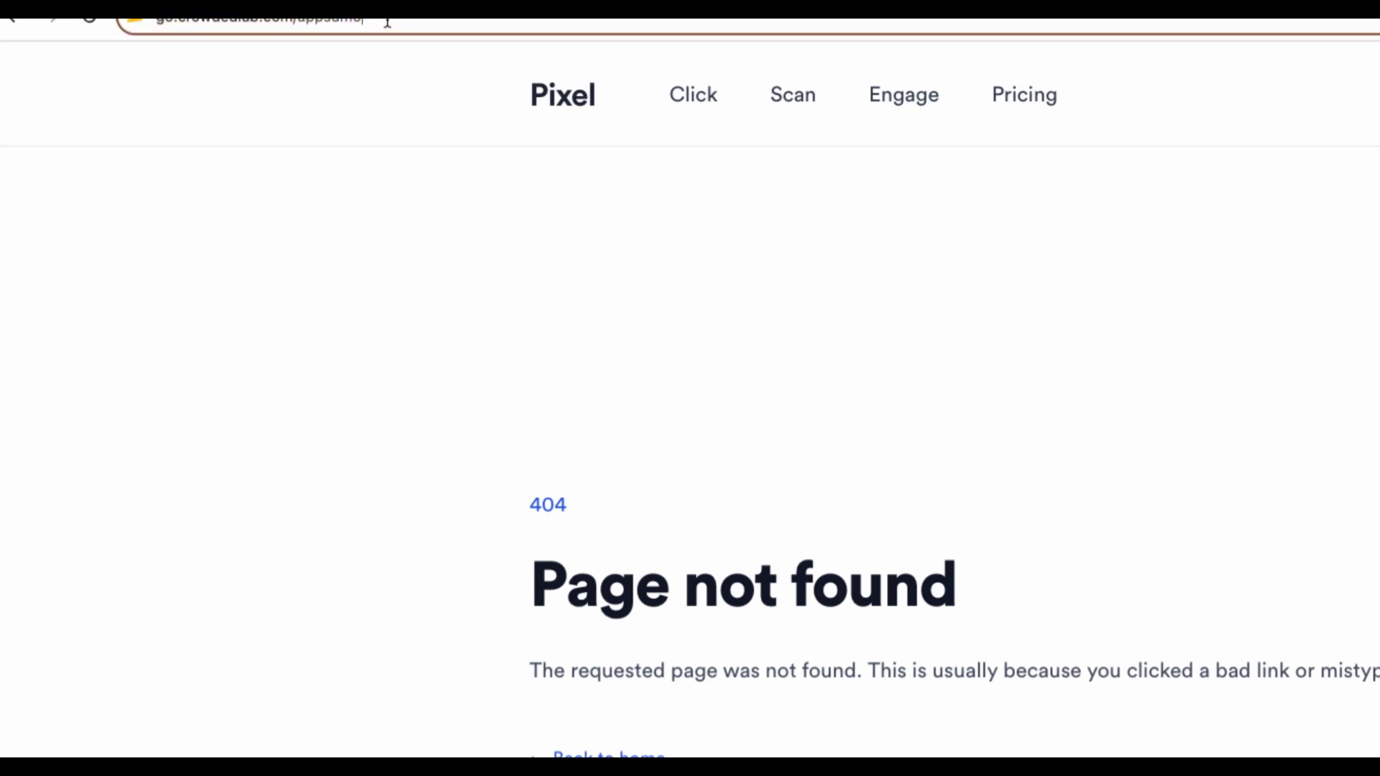
pyautogui.write('dd')
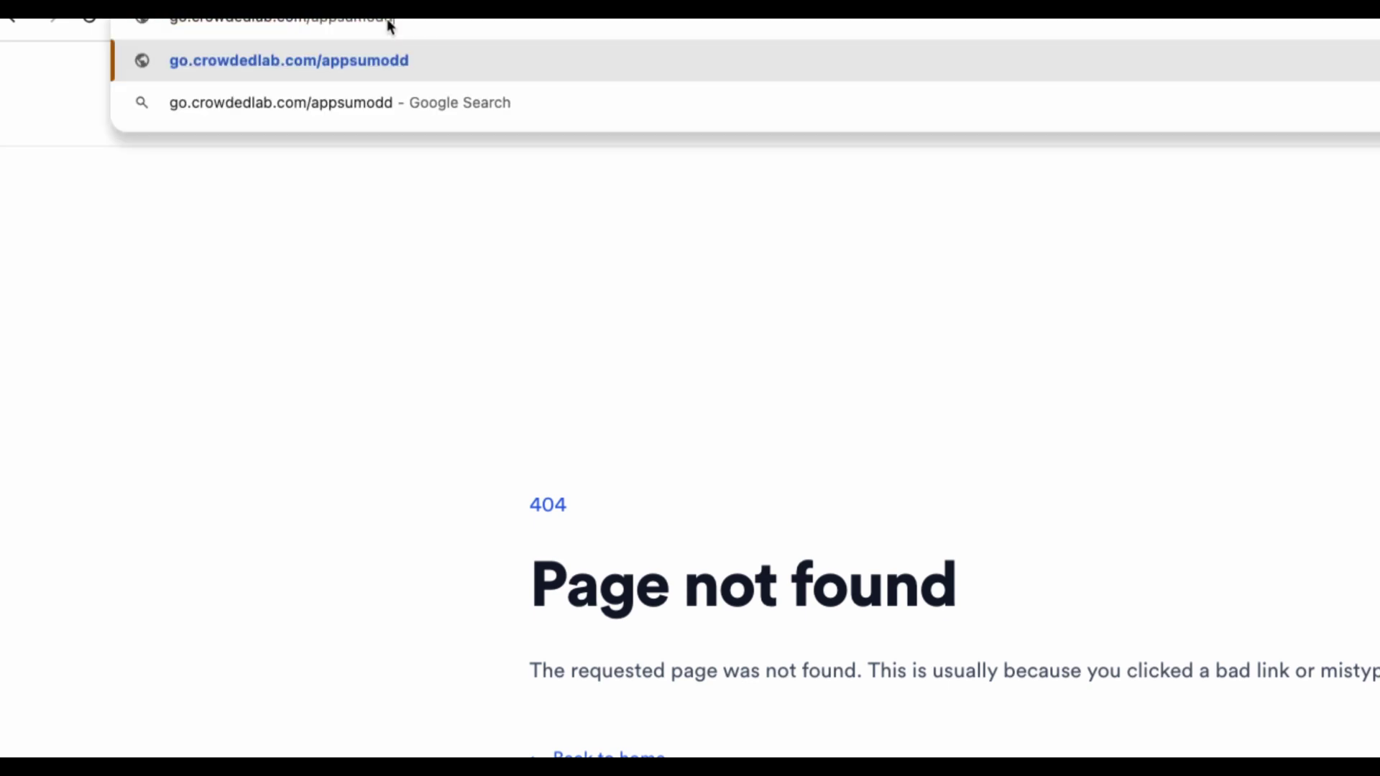
pyautogui.press('Return')
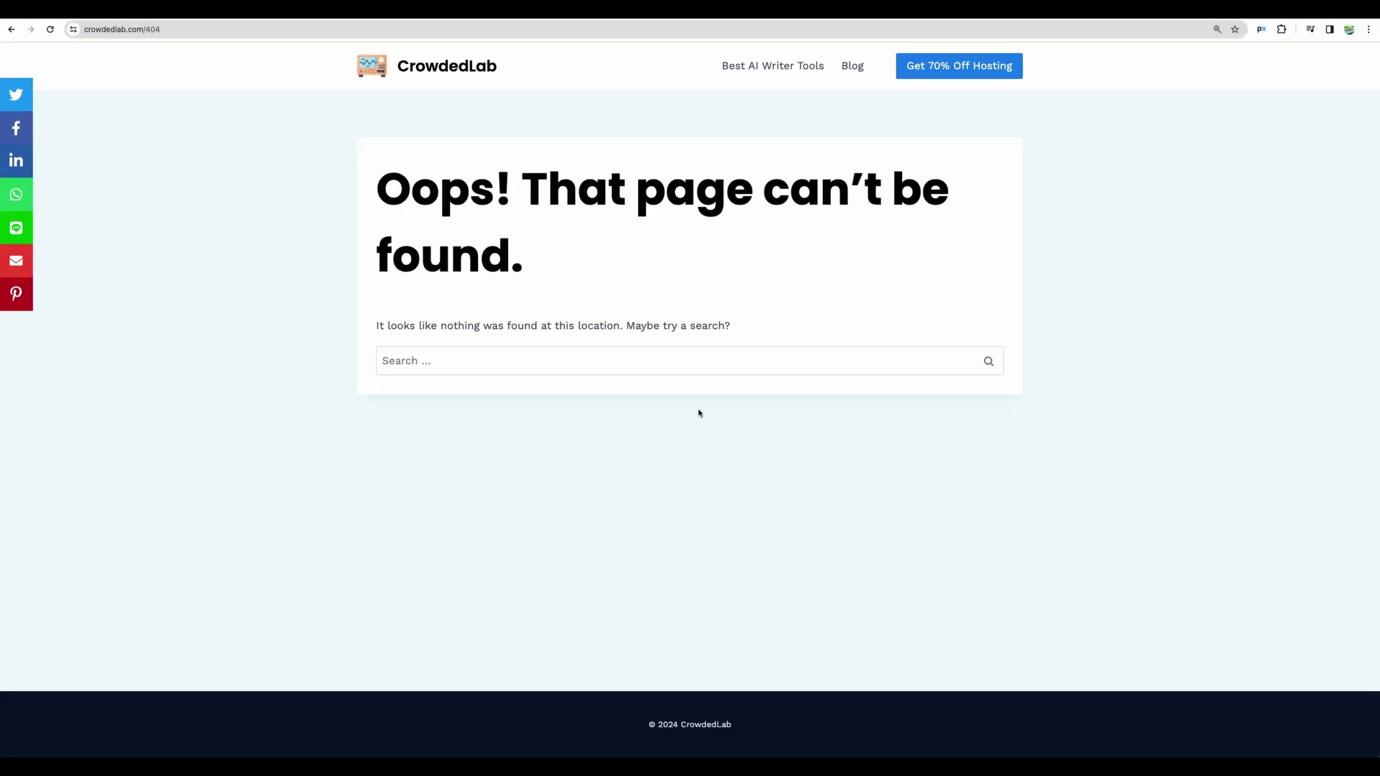
pyautogui.press('super+equal')
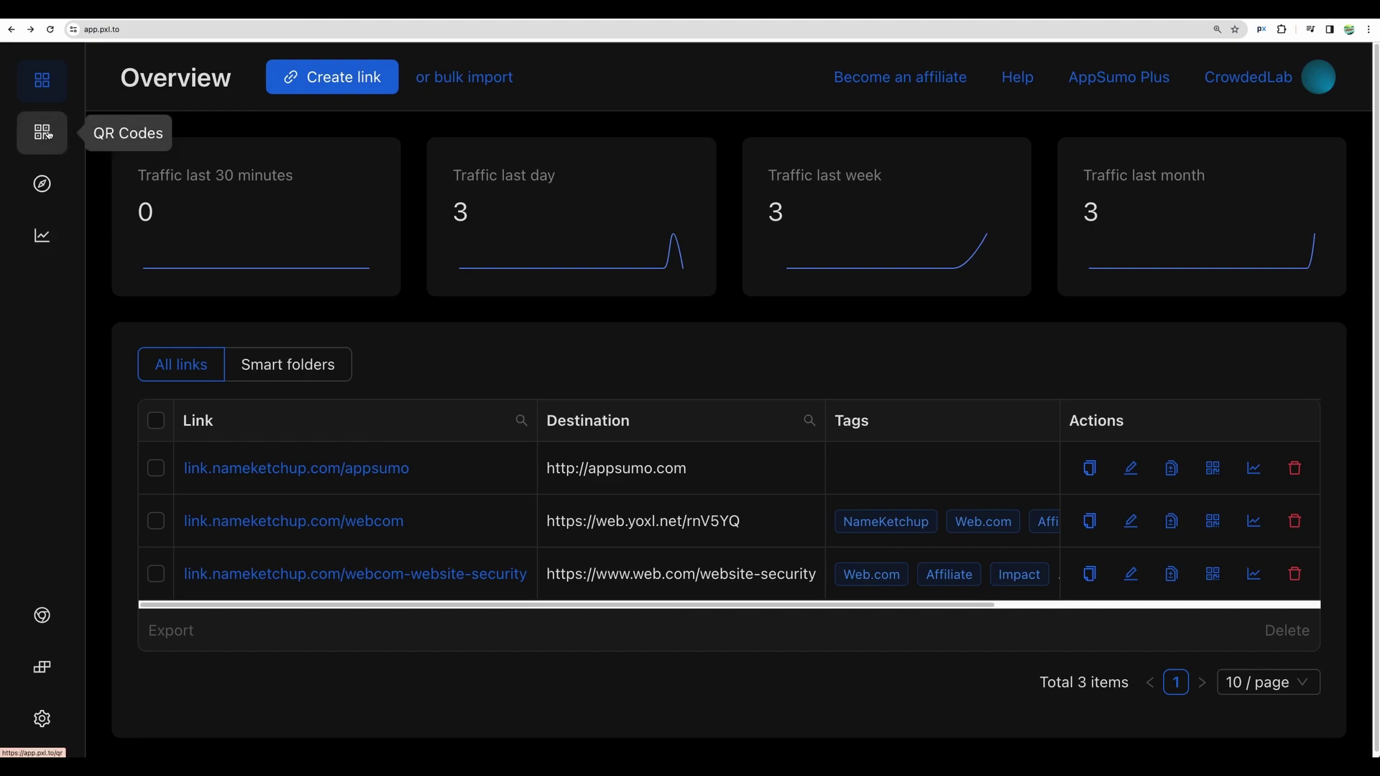
# Step: Start a new QR code, randomize its design twice, and put the Twitter logo in the centre
pyautogui.click(42, 132)
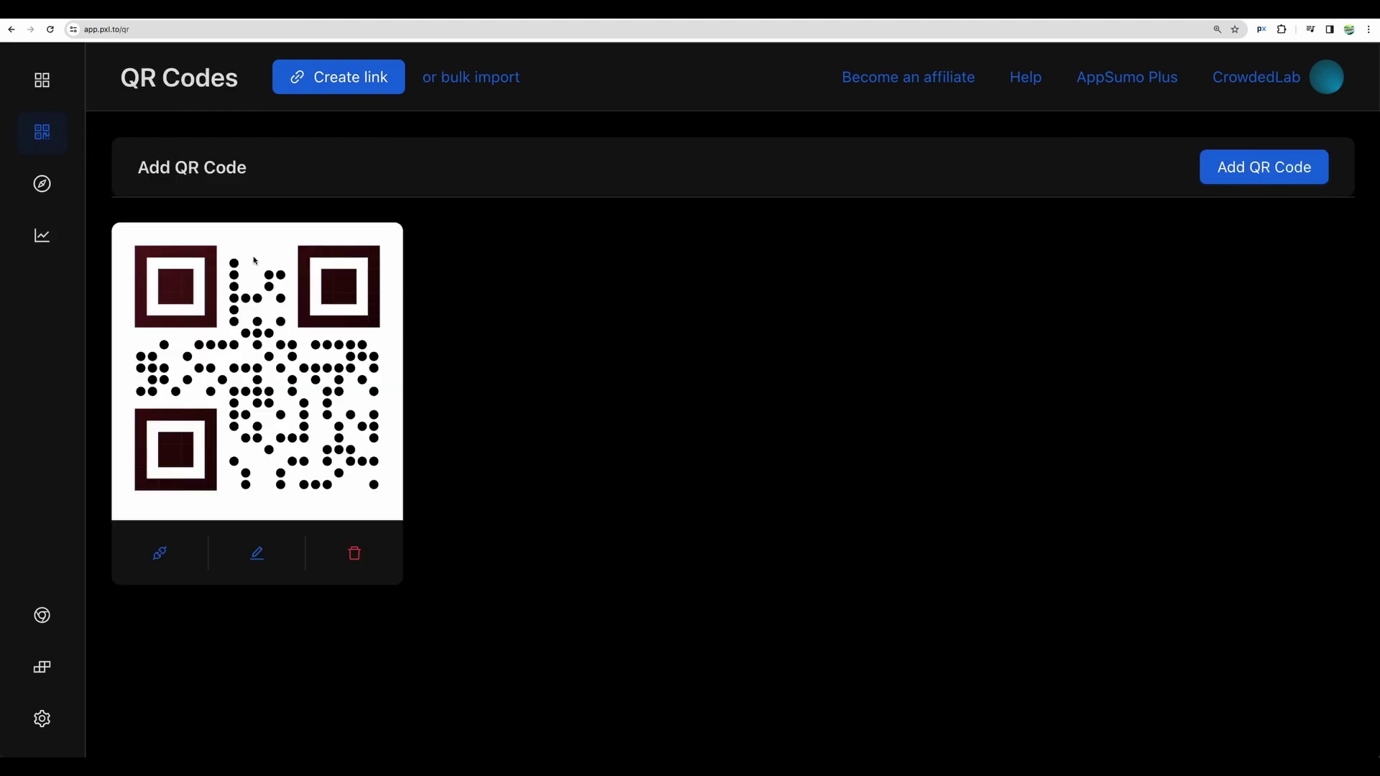
pyautogui.click(1257, 177)
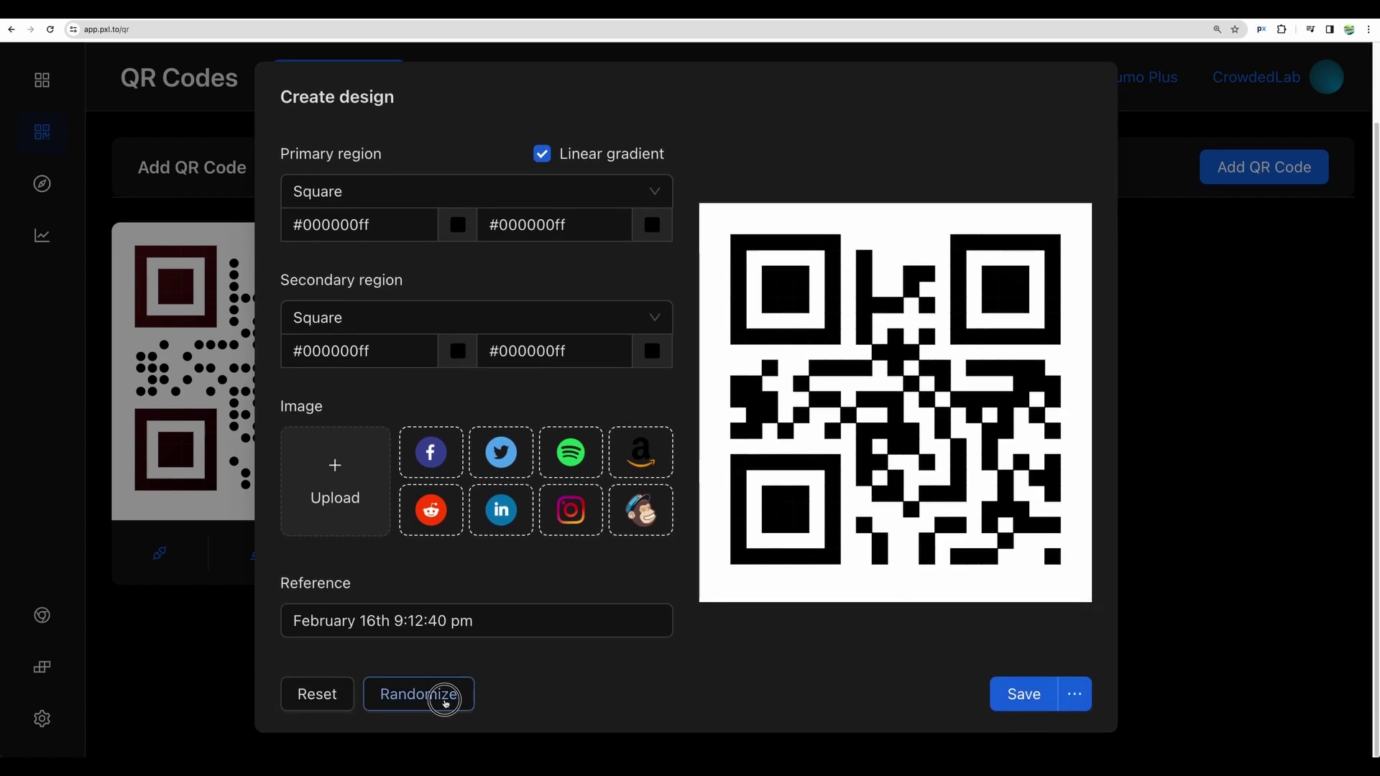
pyautogui.click(446, 695)
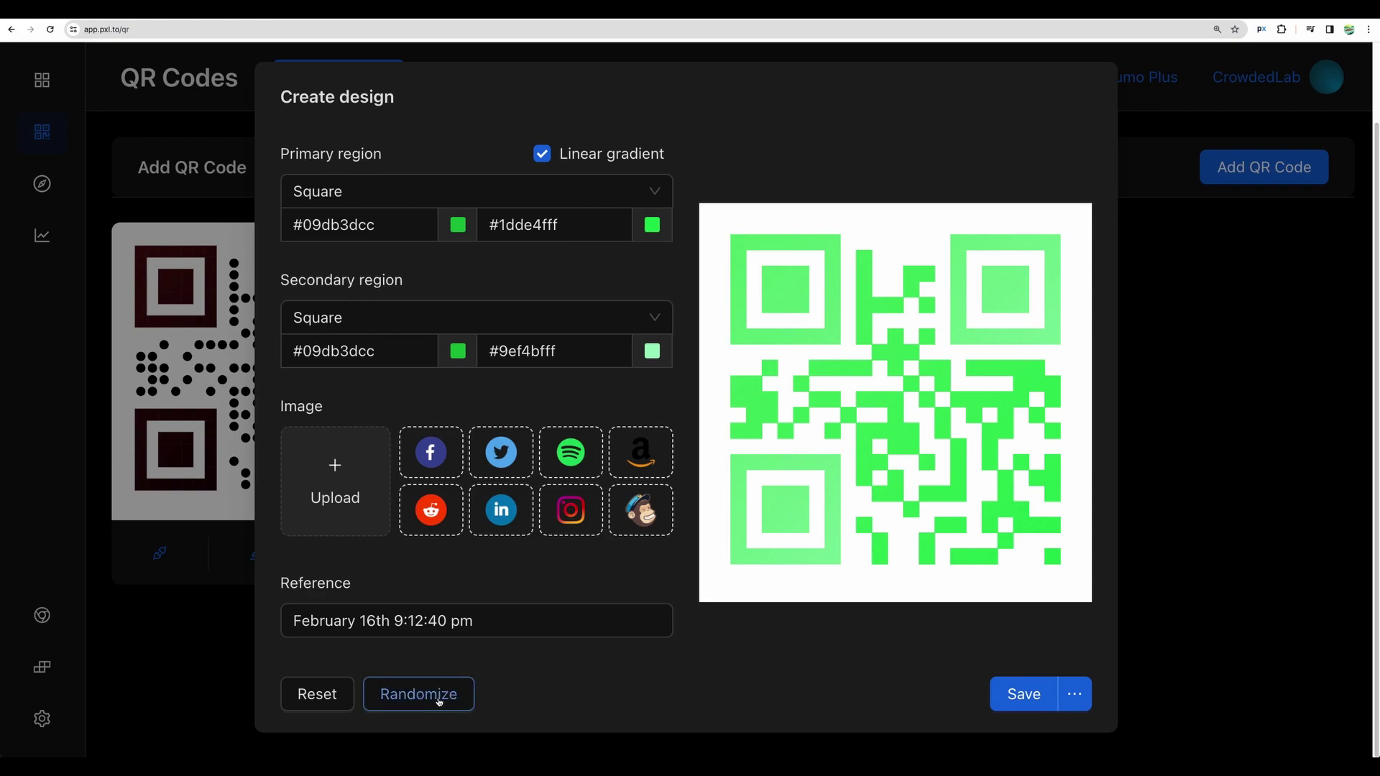
pyautogui.click(446, 695)
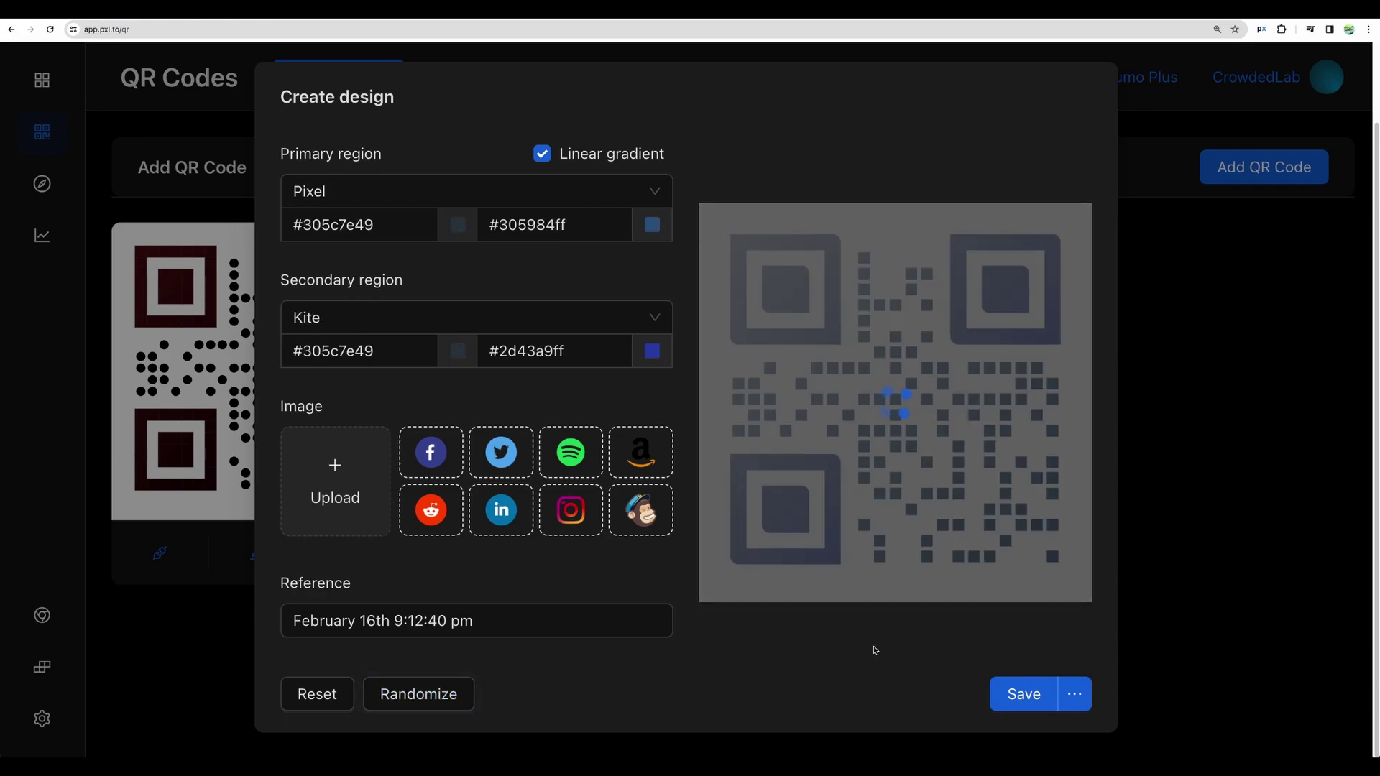
pyautogui.click(501, 452)
# Step: Discard the QR design, go to Microsites, and start a new microsite from a gallery template
pyautogui.click(1223, 386)
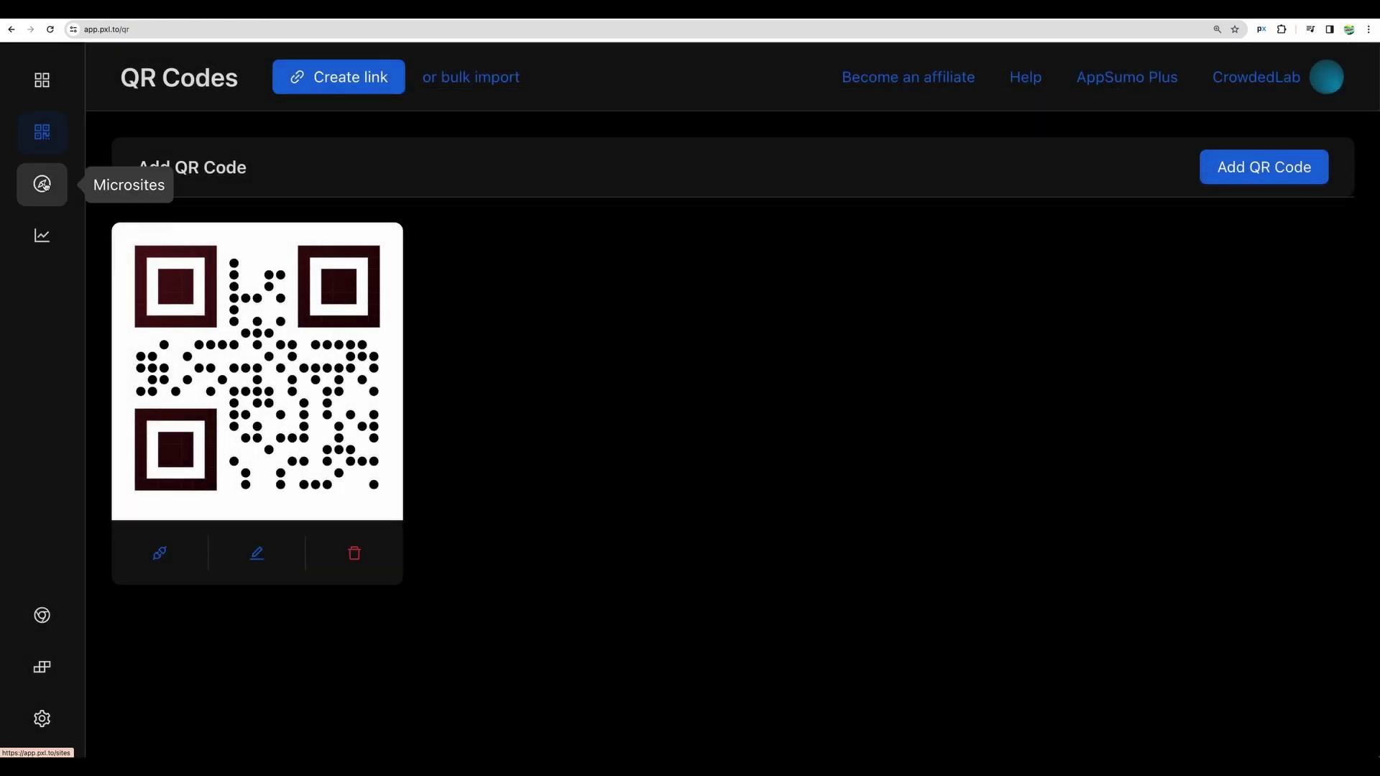
pyautogui.click(42, 183)
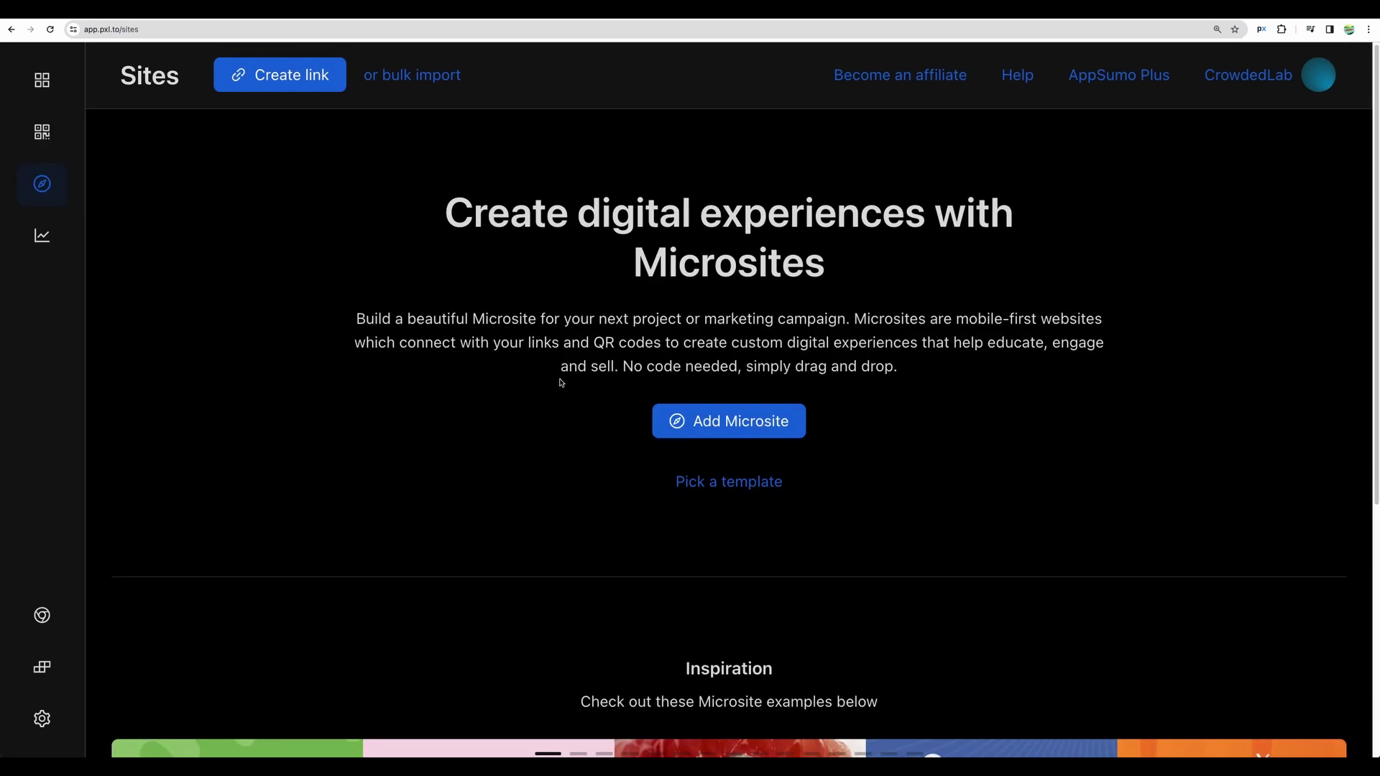
pyautogui.hotkey('ctrl', '-')
pyautogui.hotkey('ctrl', '-')
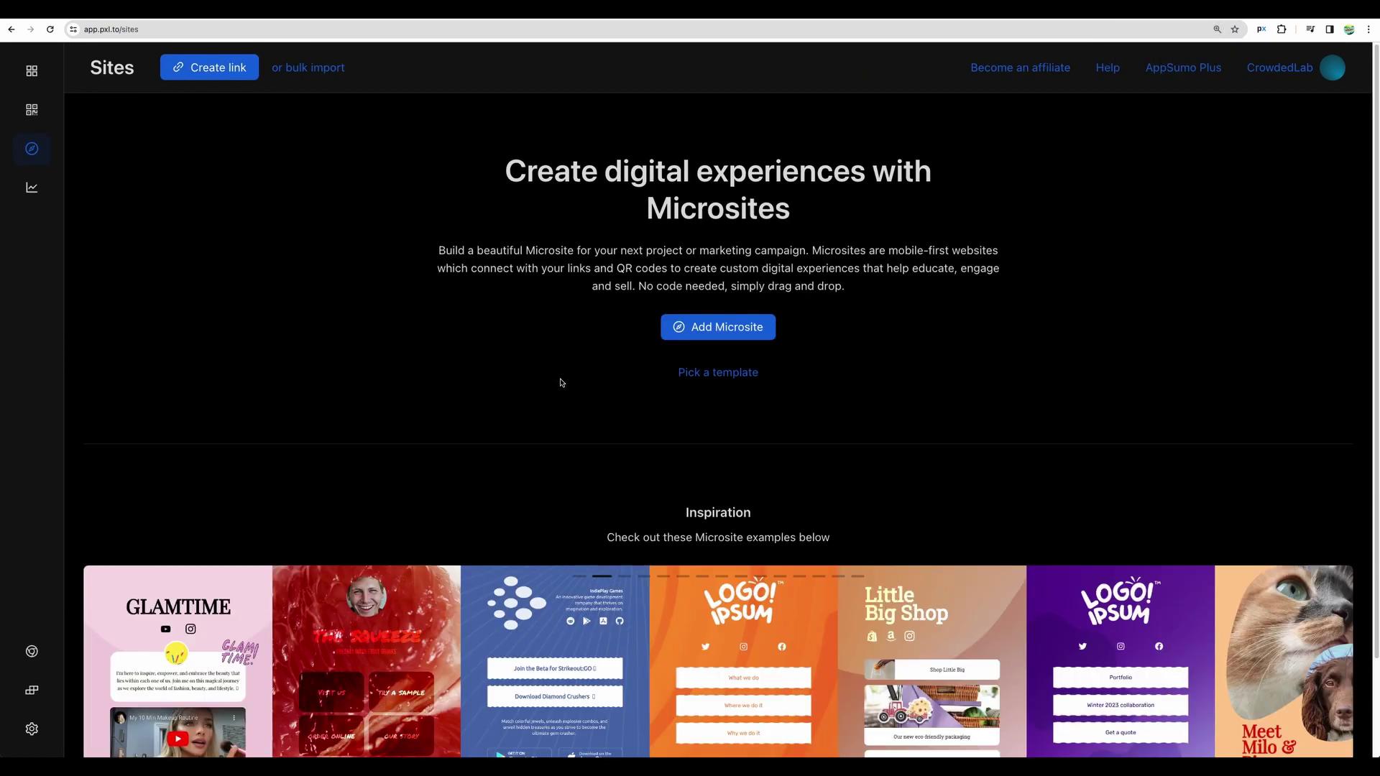
pyautogui.scroll(-2, 563, 383)
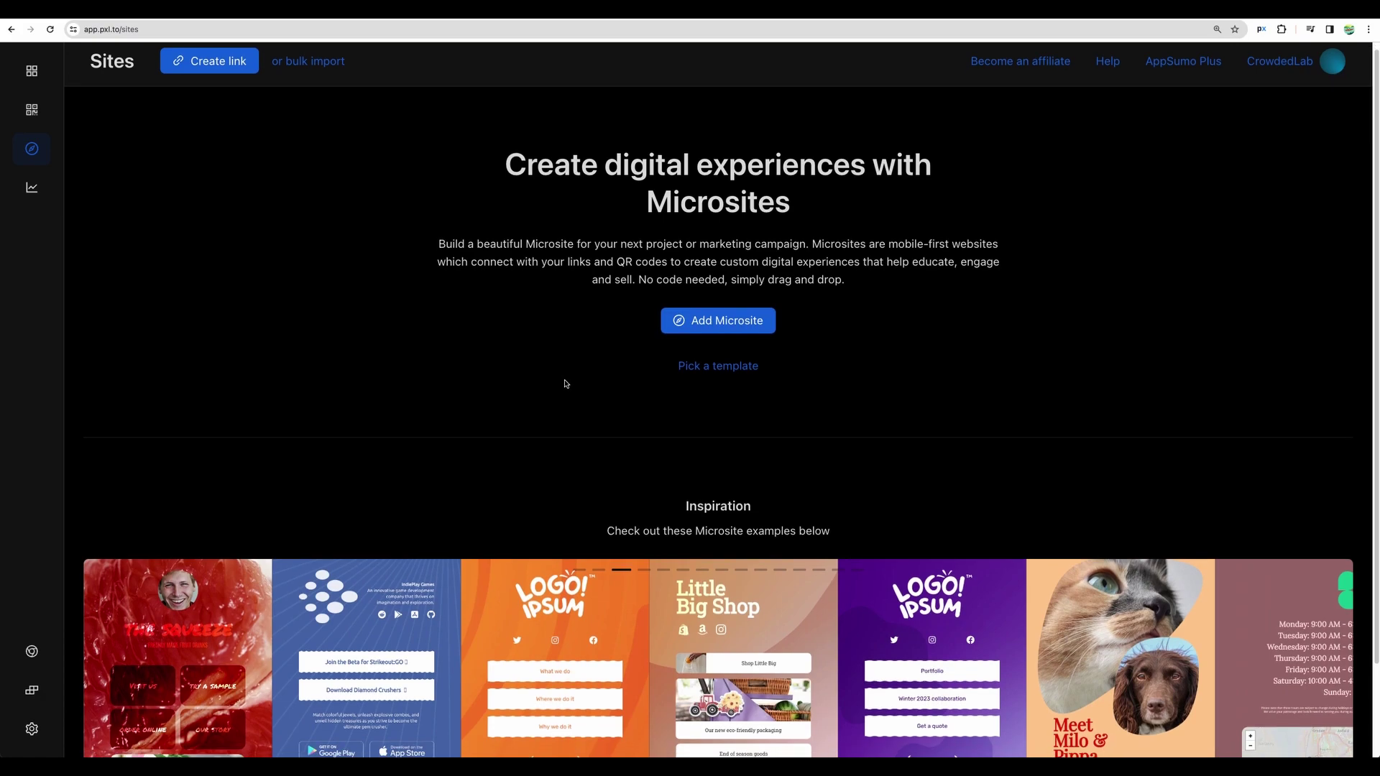
pyautogui.scroll(2, 567, 381)
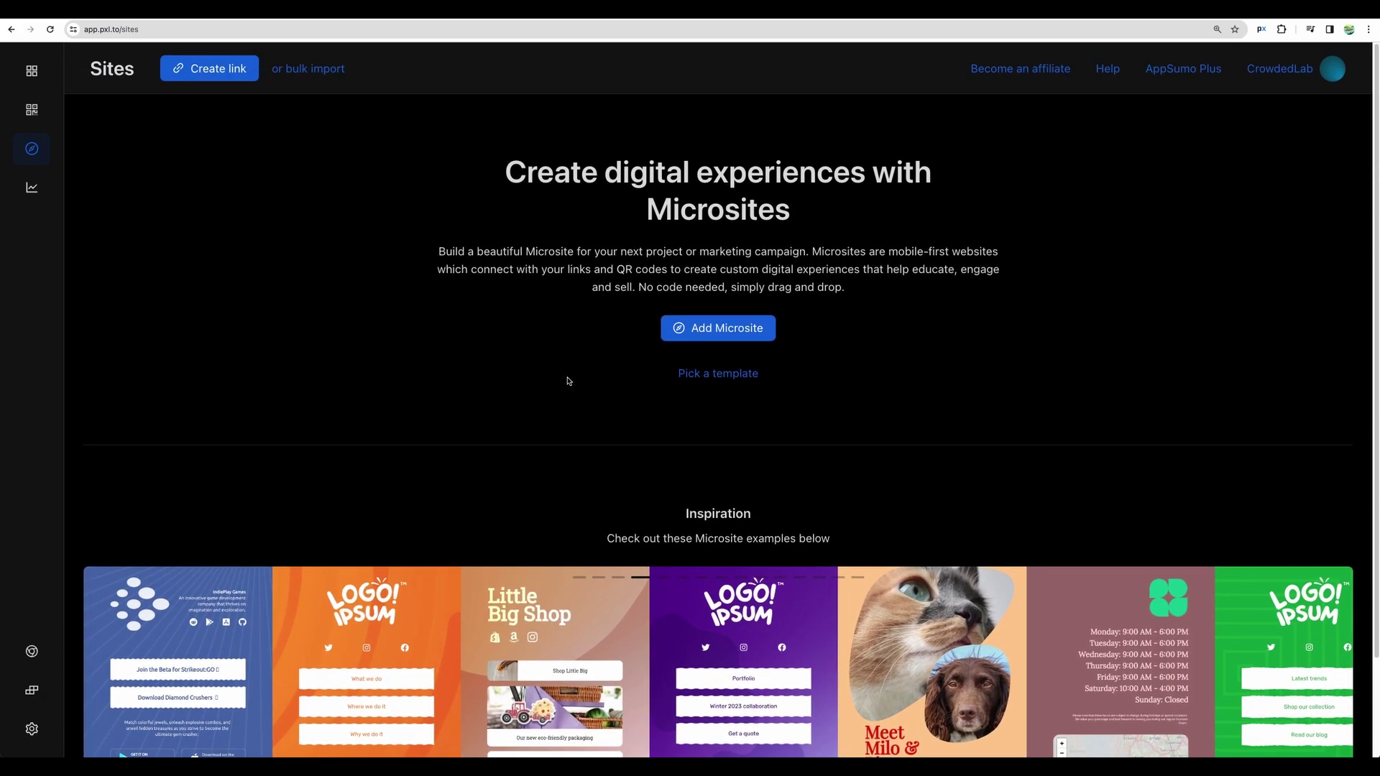
pyautogui.scroll(-2, 717, 352)
pyautogui.click(708, 258)
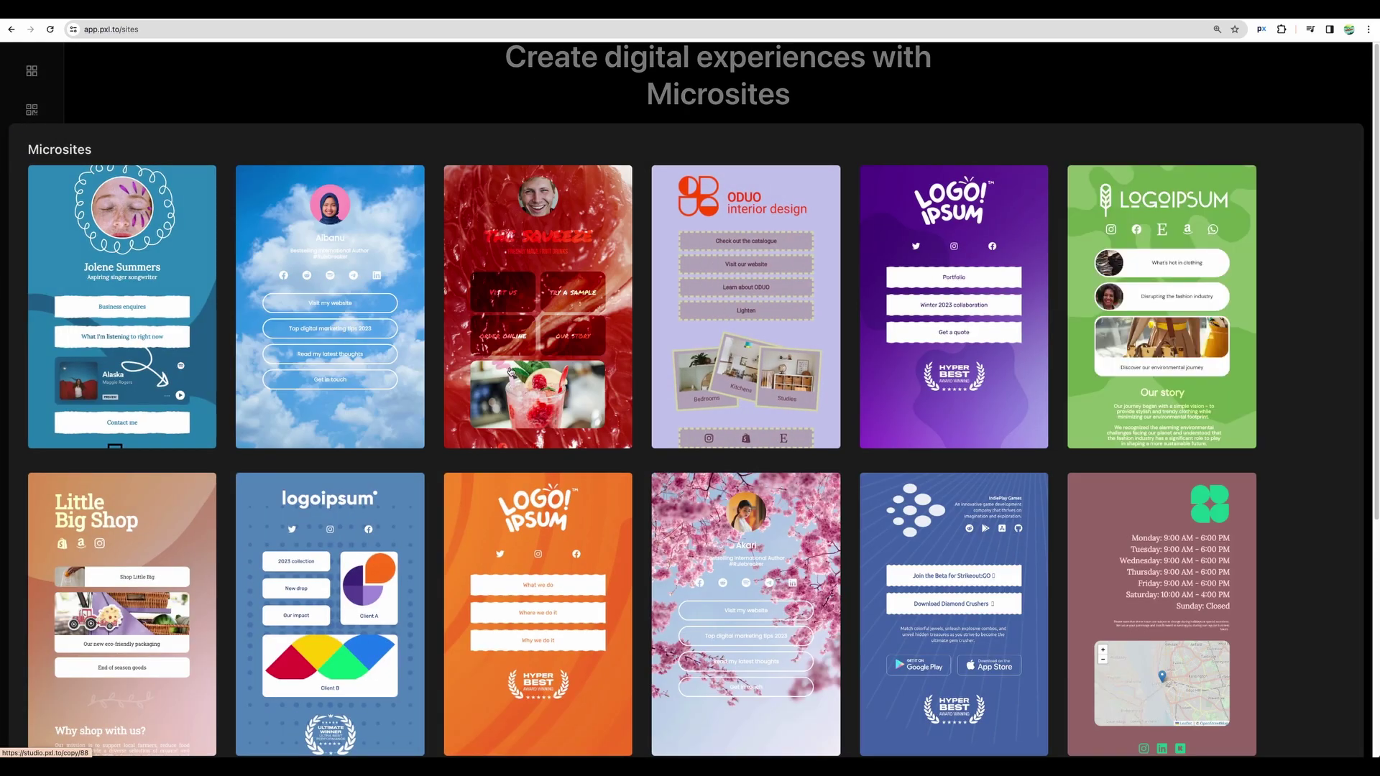
pyautogui.scroll(-4, 510, 371)
pyautogui.click(973, 310)
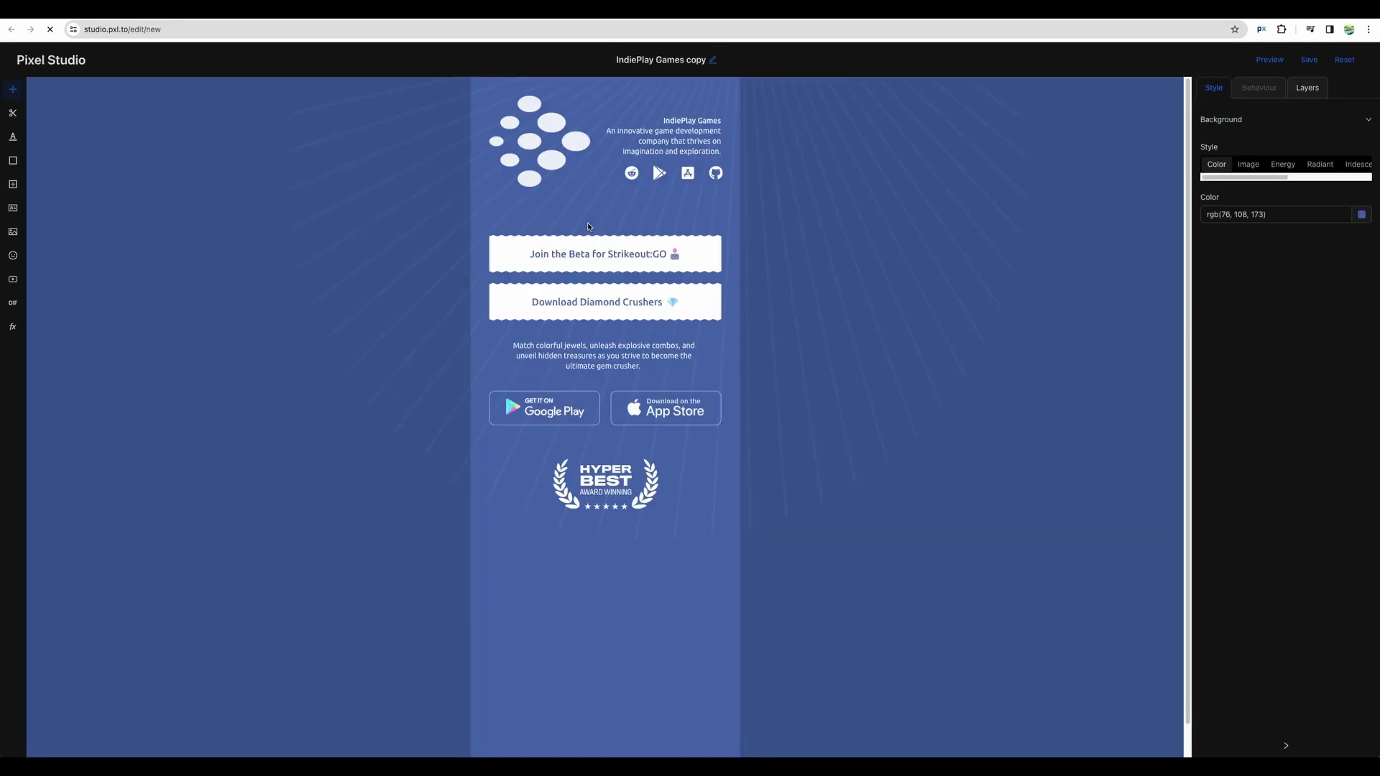
# Step: Nudge the Join the Beta and Download Diamond Crushers buttons slightly upward
pyautogui.hotkey('ctrl', '+')
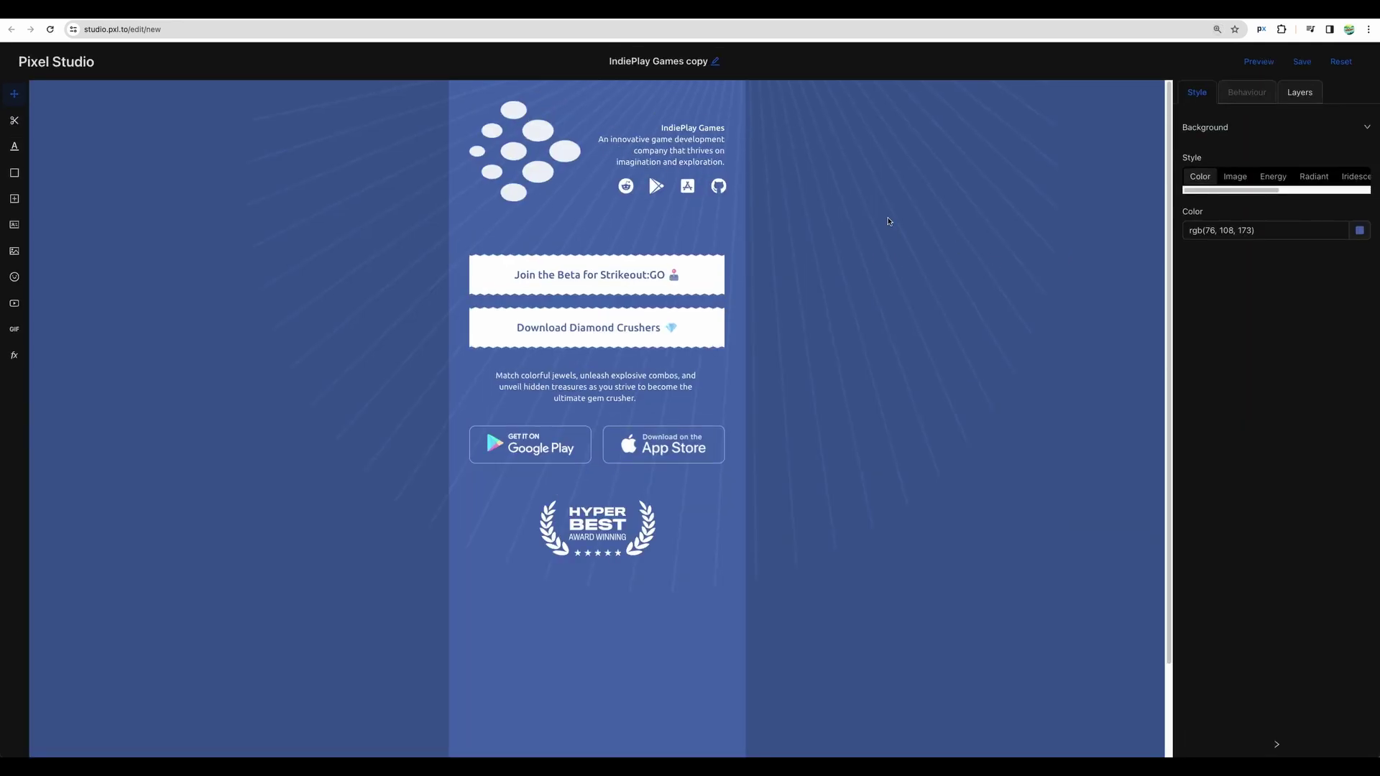
pyautogui.click(1287, 100)
pyautogui.click(1195, 97)
pyautogui.click(531, 266)
pyautogui.moveTo(531, 262); pyautogui.dragTo(524, 251)
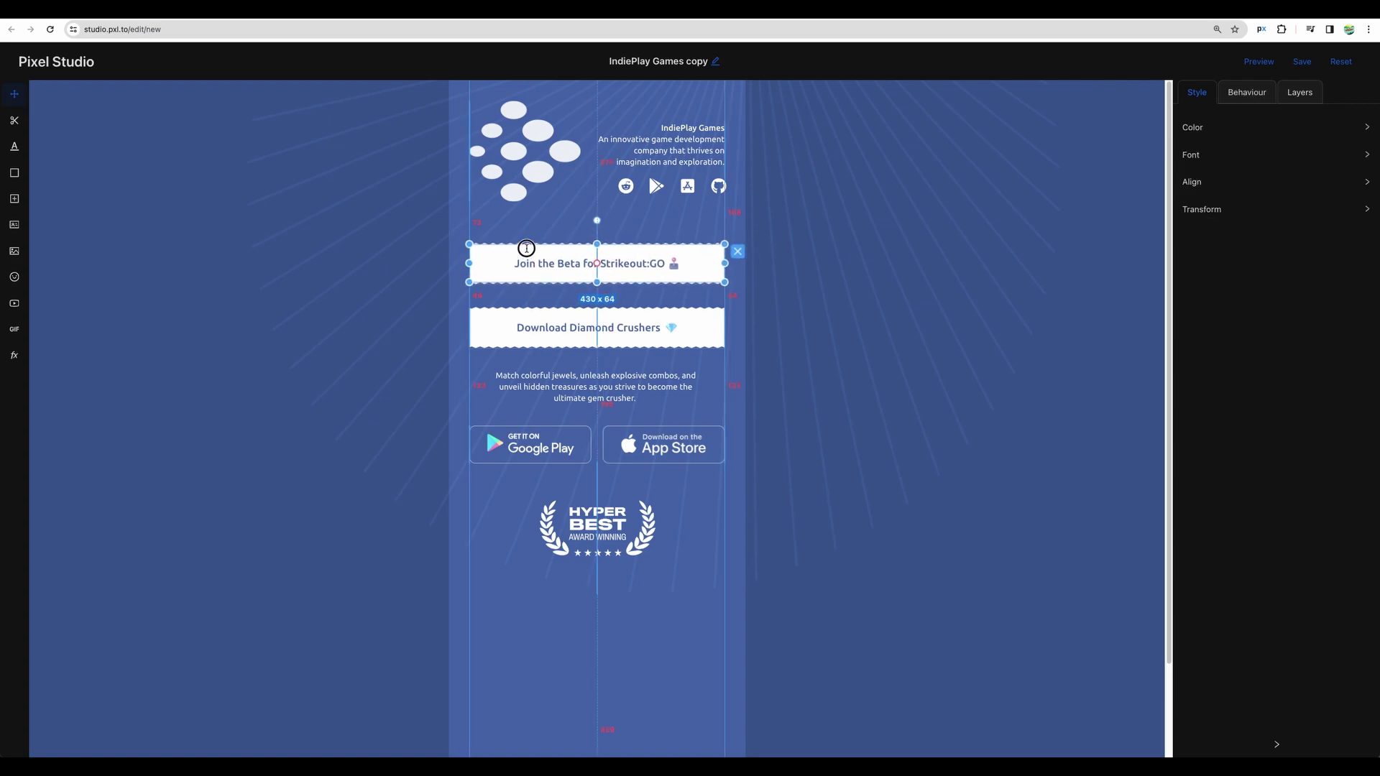
pyautogui.click(550, 327)
pyautogui.moveTo(550, 327); pyautogui.dragTo(551, 323)
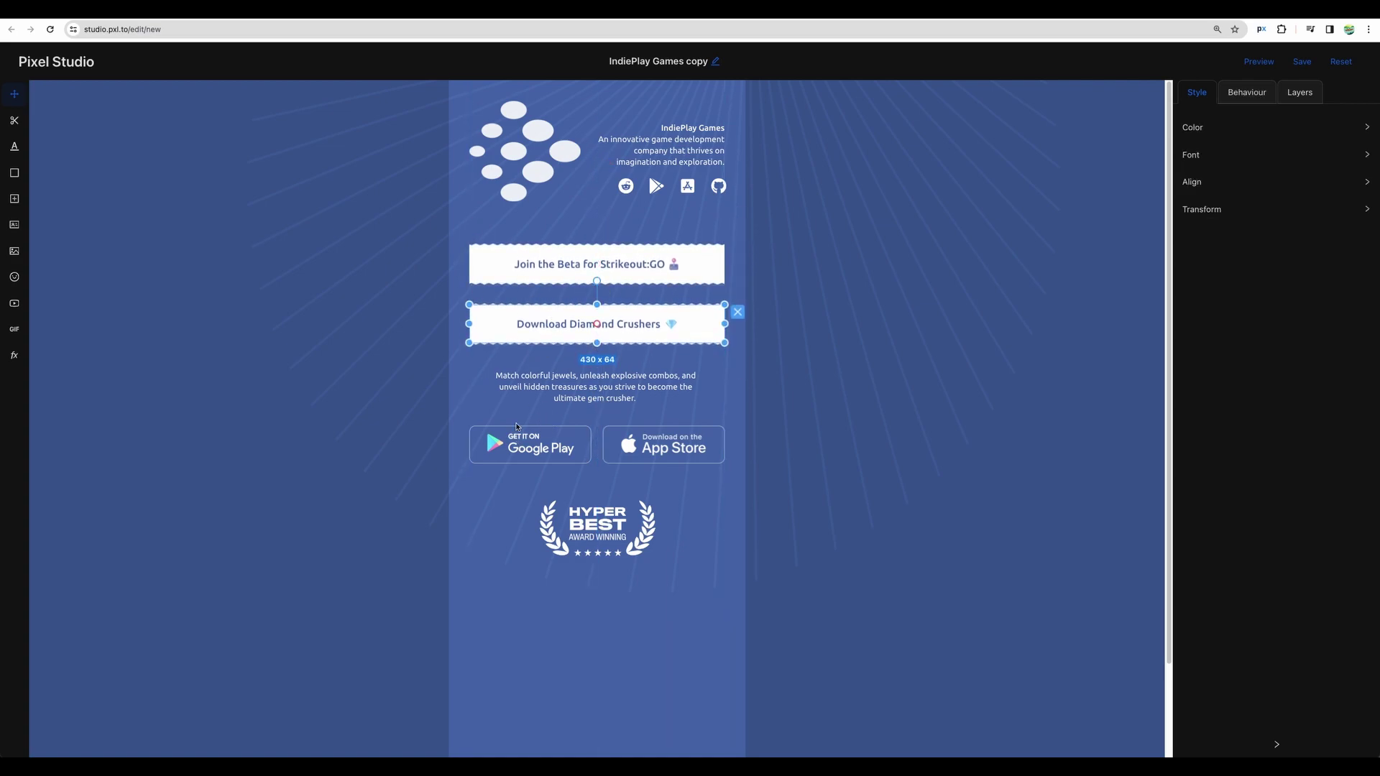
pyautogui.moveTo(469, 340); pyautogui.dragTo(470, 343)
# Step: Place a circle shape and a Social button below the award badge
pyautogui.click(14, 172)
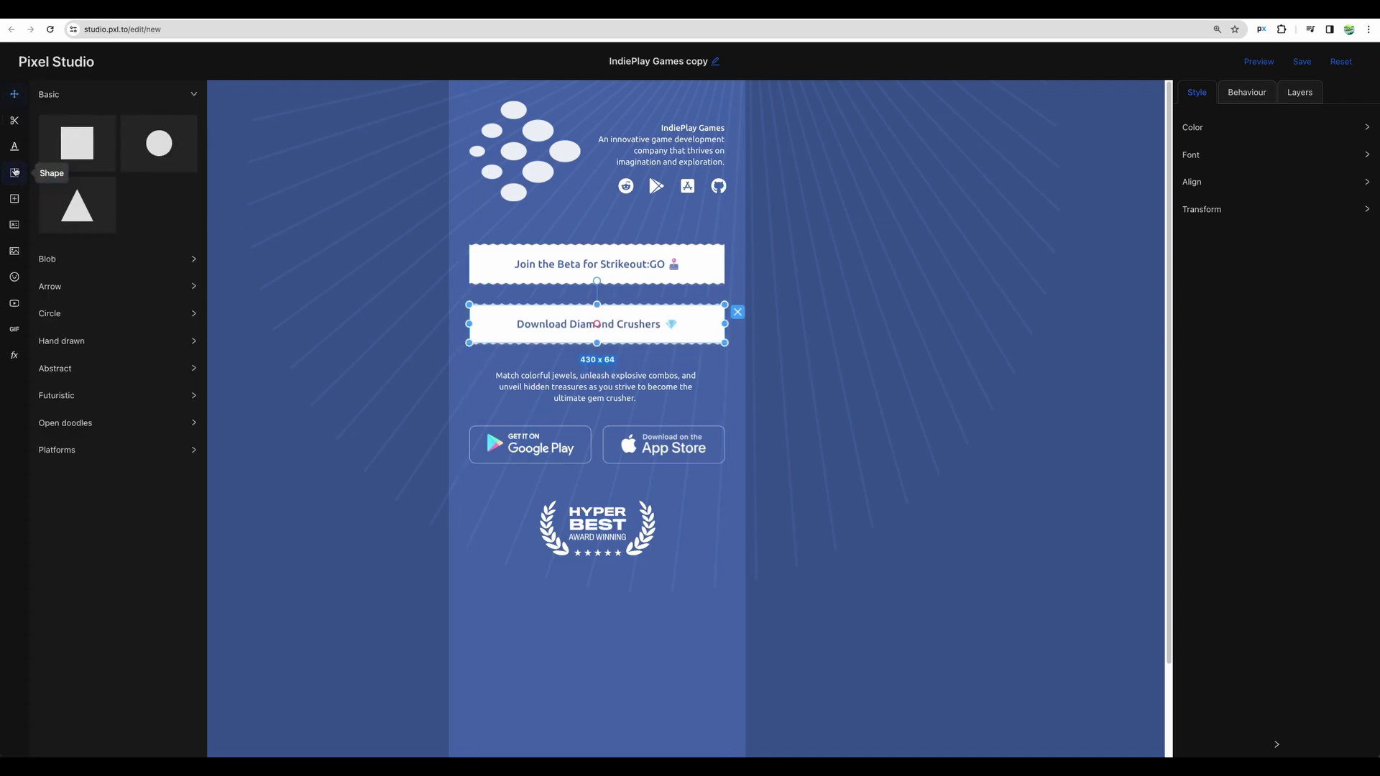
pyautogui.moveTo(130, 131); pyautogui.dragTo(672, 633)
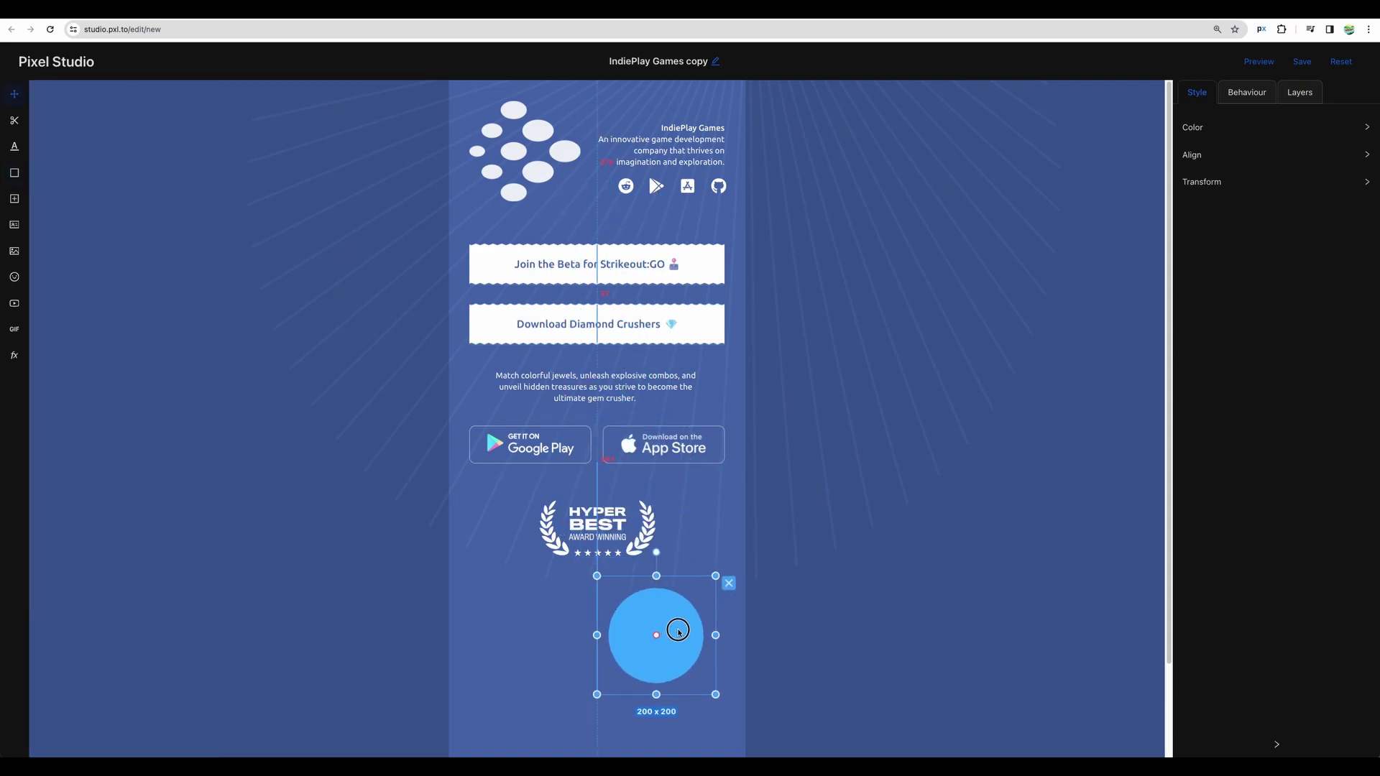
pyautogui.click(279, 265)
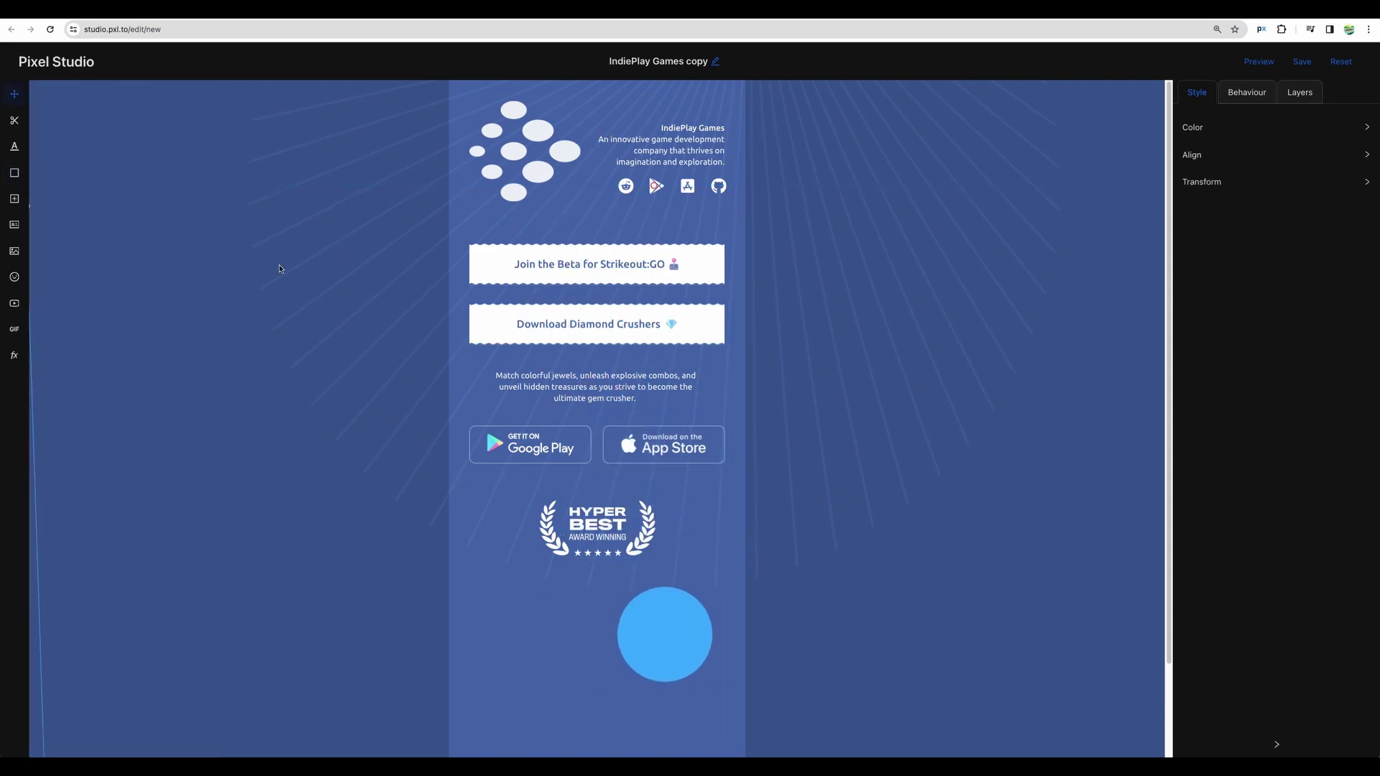
pyautogui.click(15, 198)
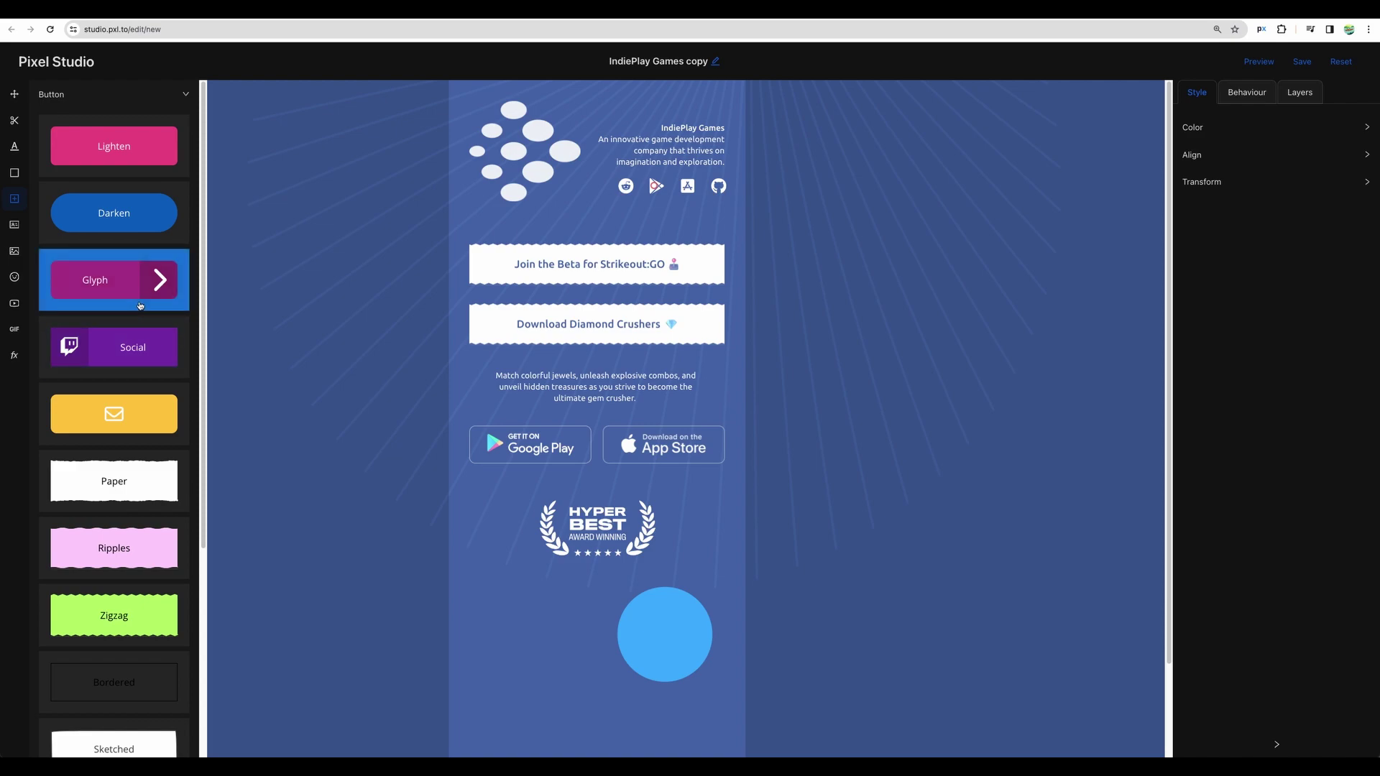
pyautogui.moveTo(139, 350); pyautogui.dragTo(526, 560)
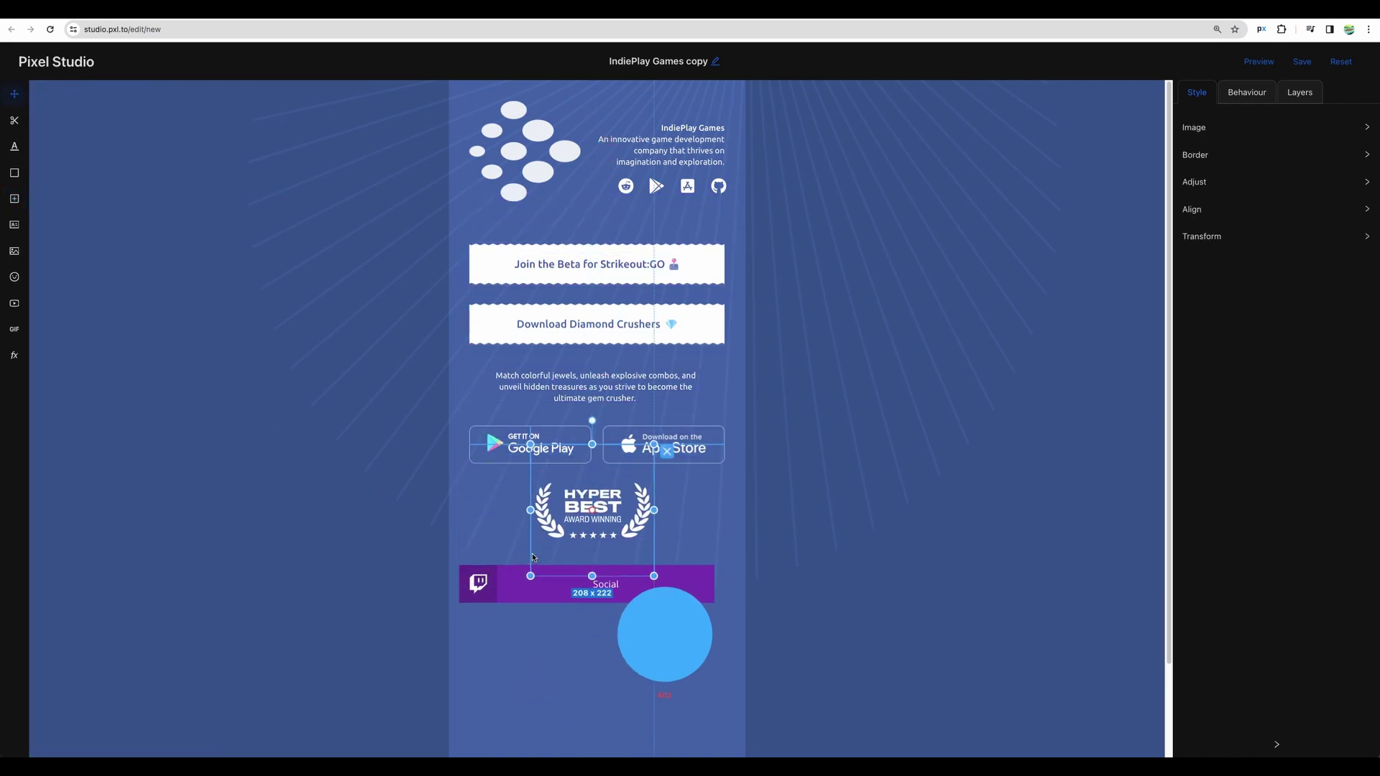
pyautogui.click(14, 224)
# Step: Add the GIPHY Pooh sticker and position it just below the Social bar
pyautogui.scroll(-3, 108, 453)
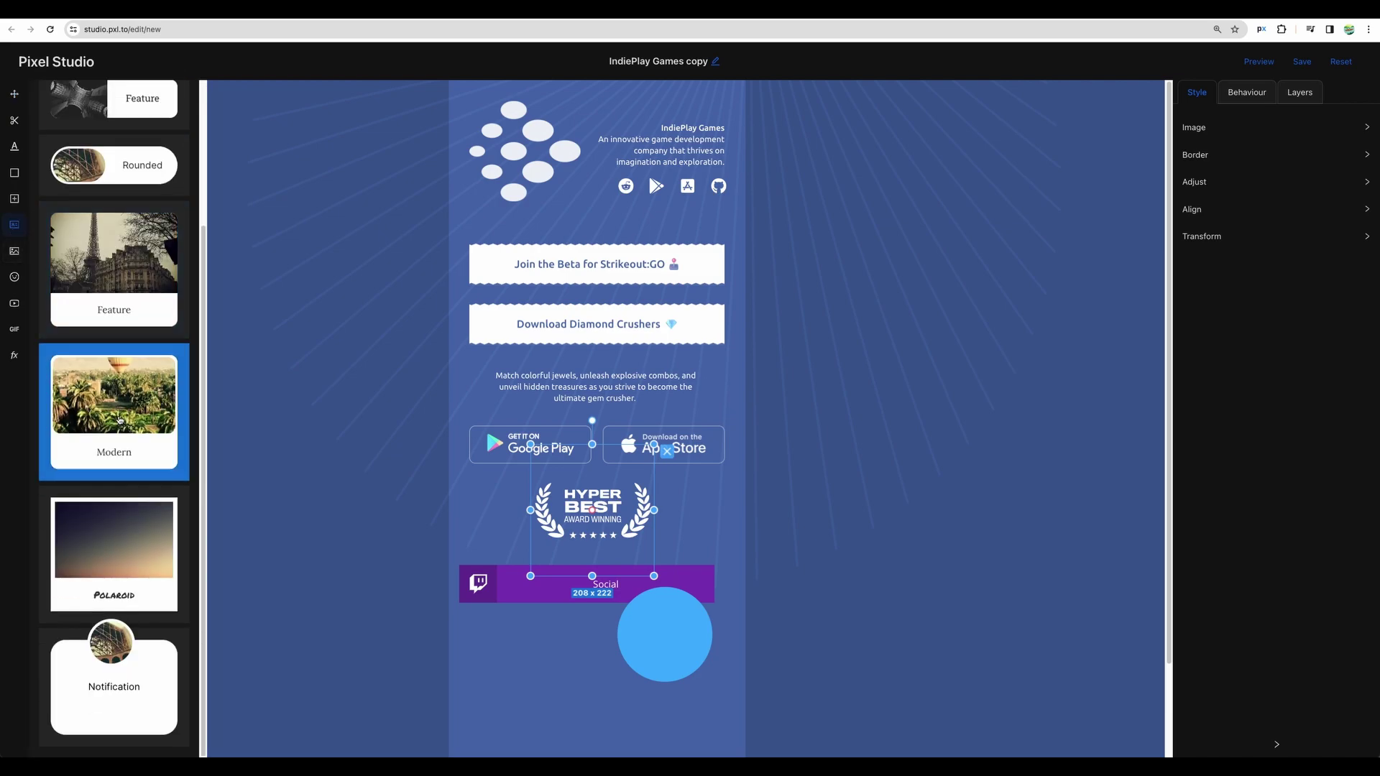
pyautogui.click(14, 250)
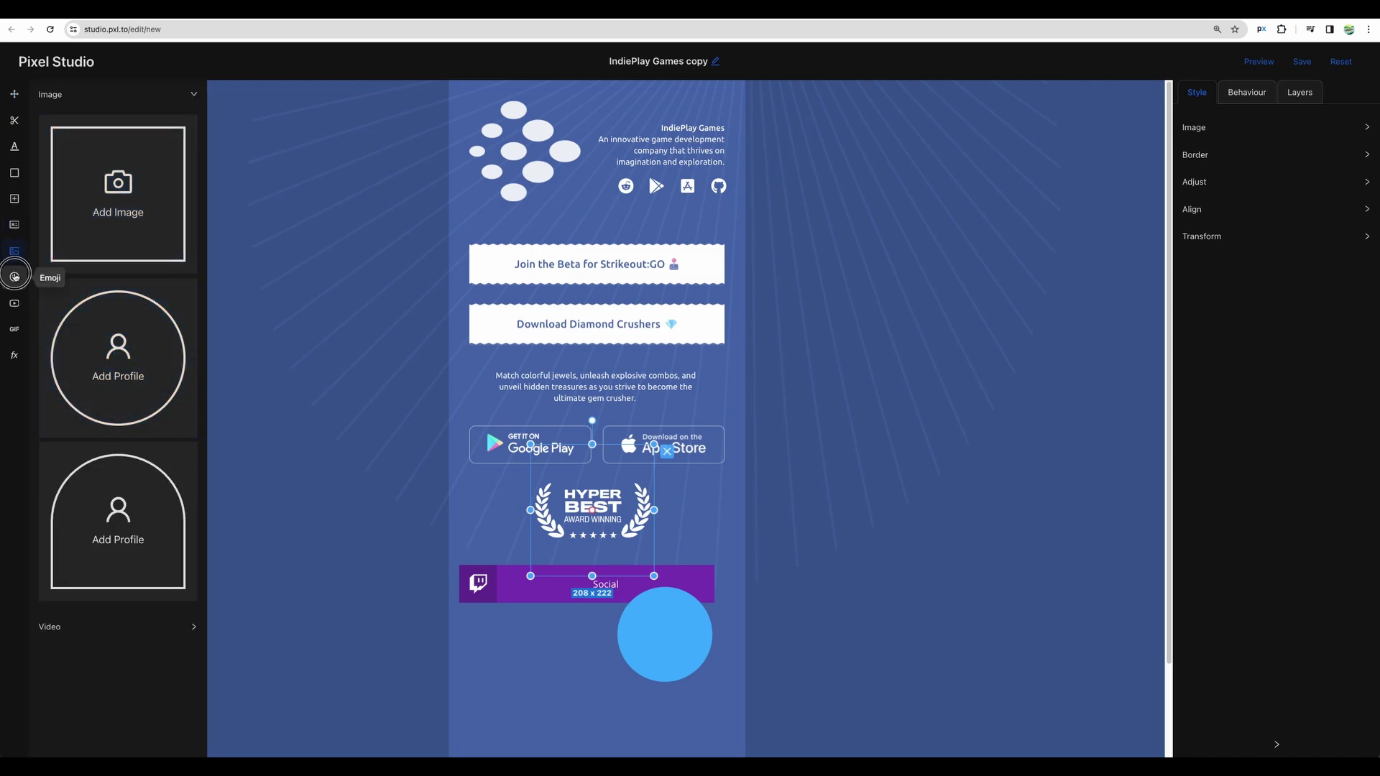
pyautogui.click(14, 277)
pyautogui.click(13, 302)
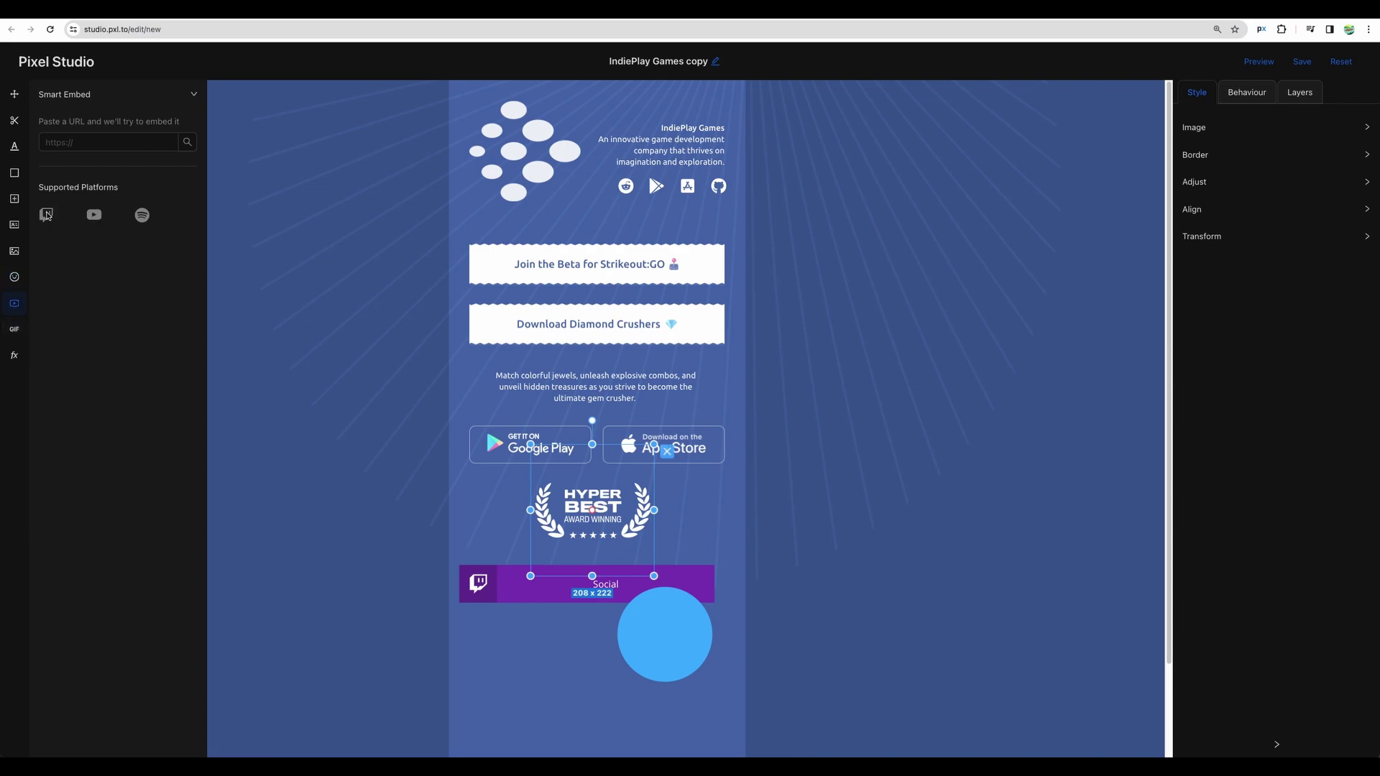
pyautogui.click(13, 328)
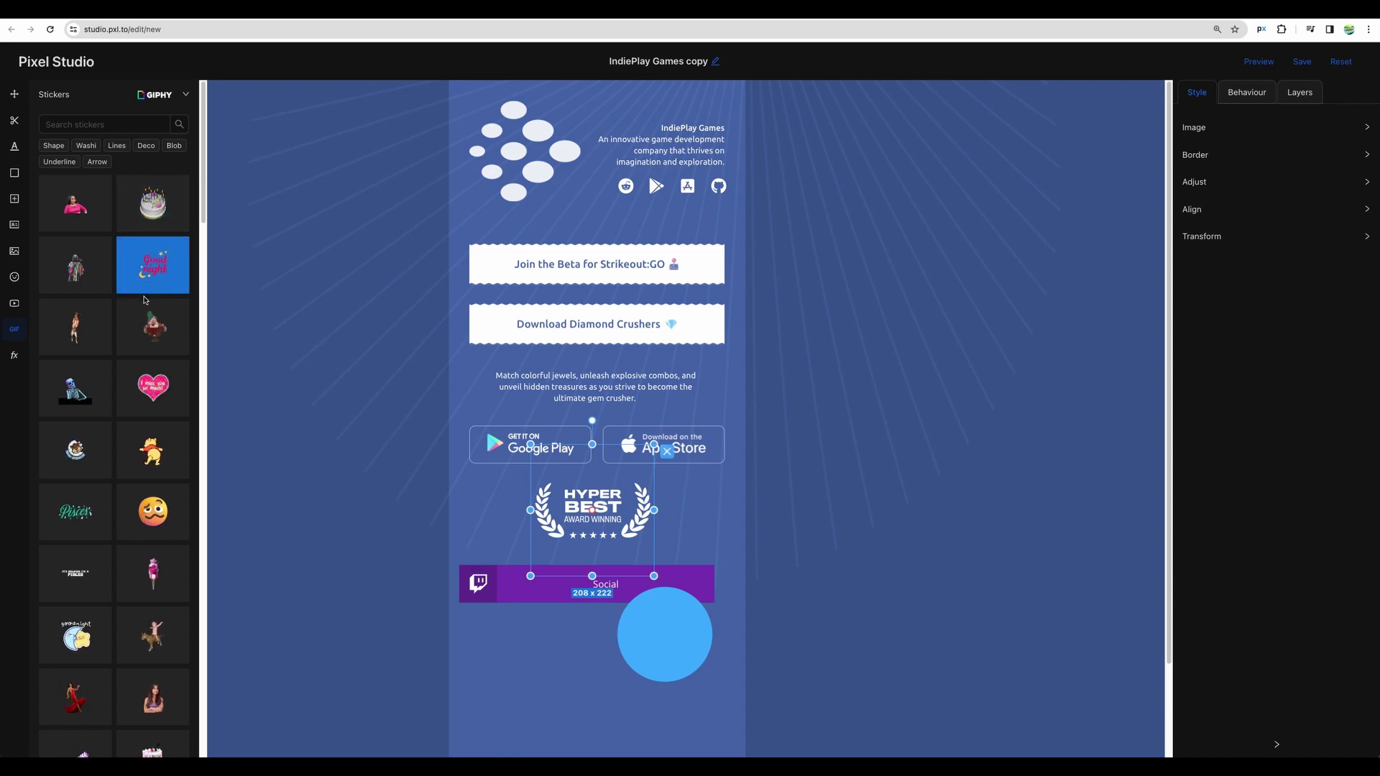
pyautogui.scroll(-1, 153, 408)
pyautogui.click(153, 408)
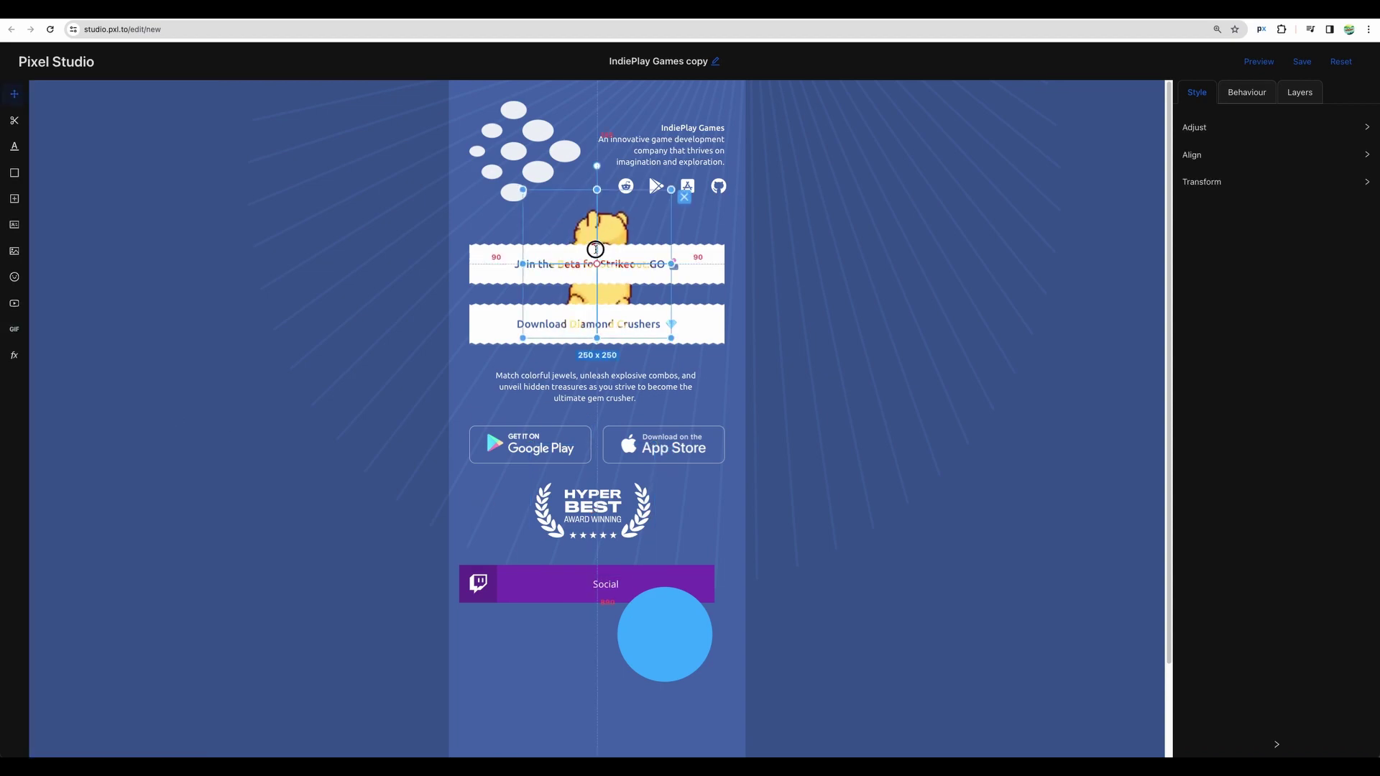
pyautogui.moveTo(586, 233); pyautogui.dragTo(562, 649)
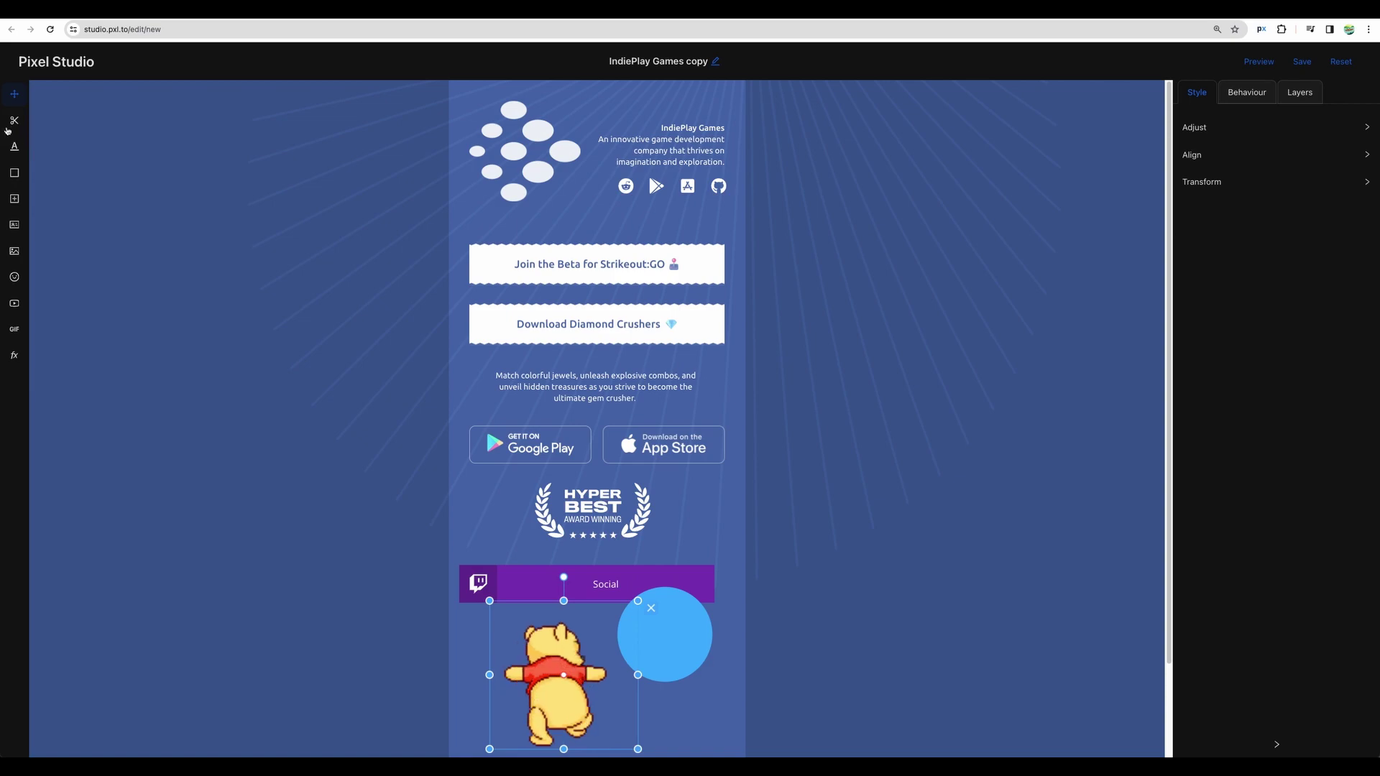
pyautogui.click(13, 355)
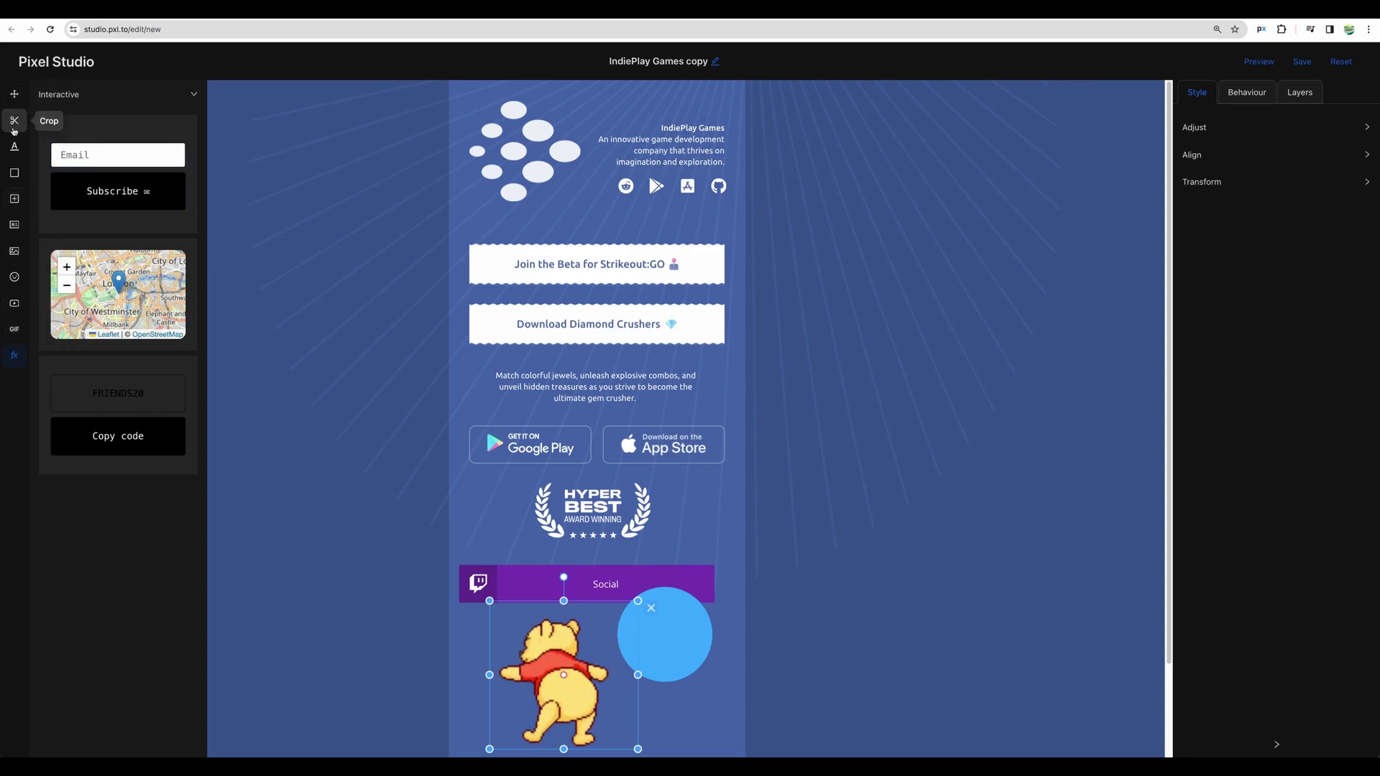
pyautogui.click(1263, 91)
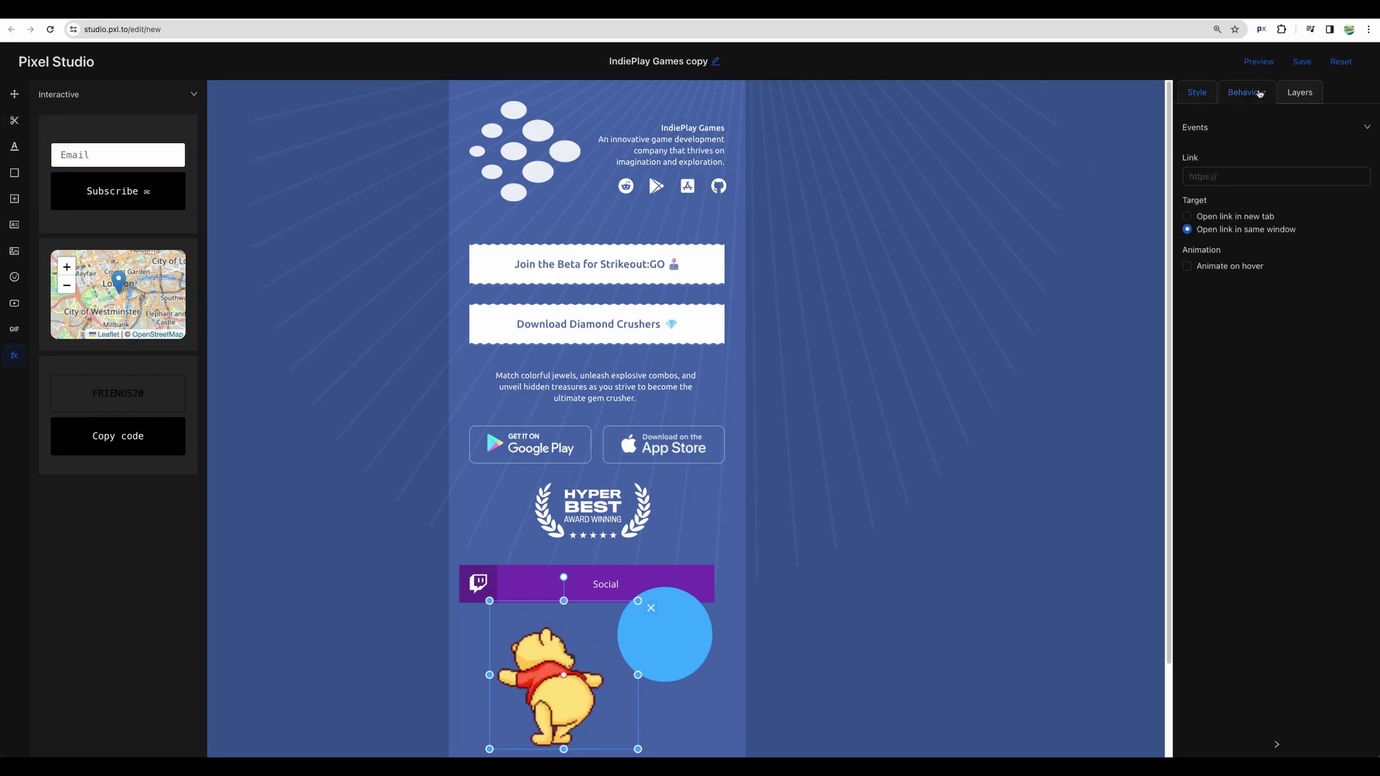
# Step: Save the microsite, then preview it in both mobile and desktop layouts, zoomed in
pyautogui.click(1302, 62)
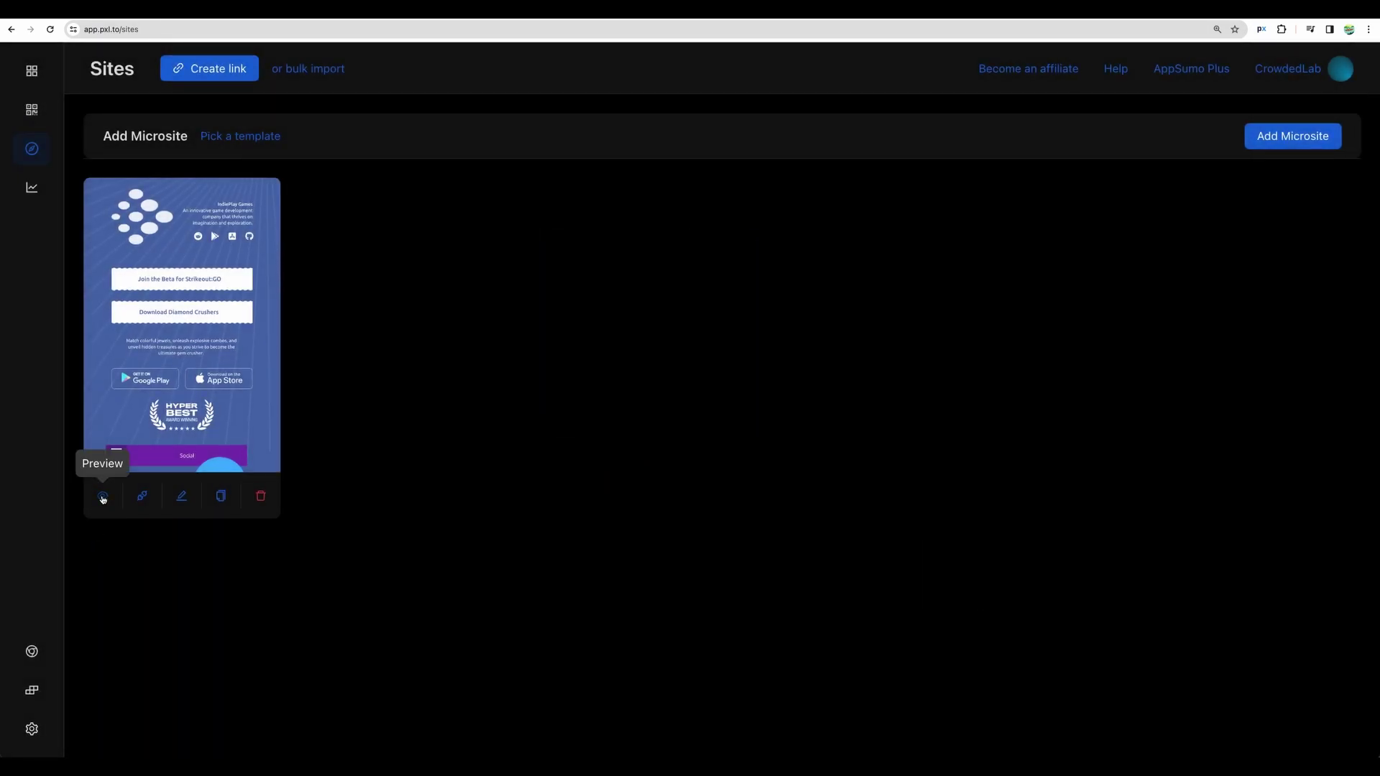
pyautogui.click(98, 497)
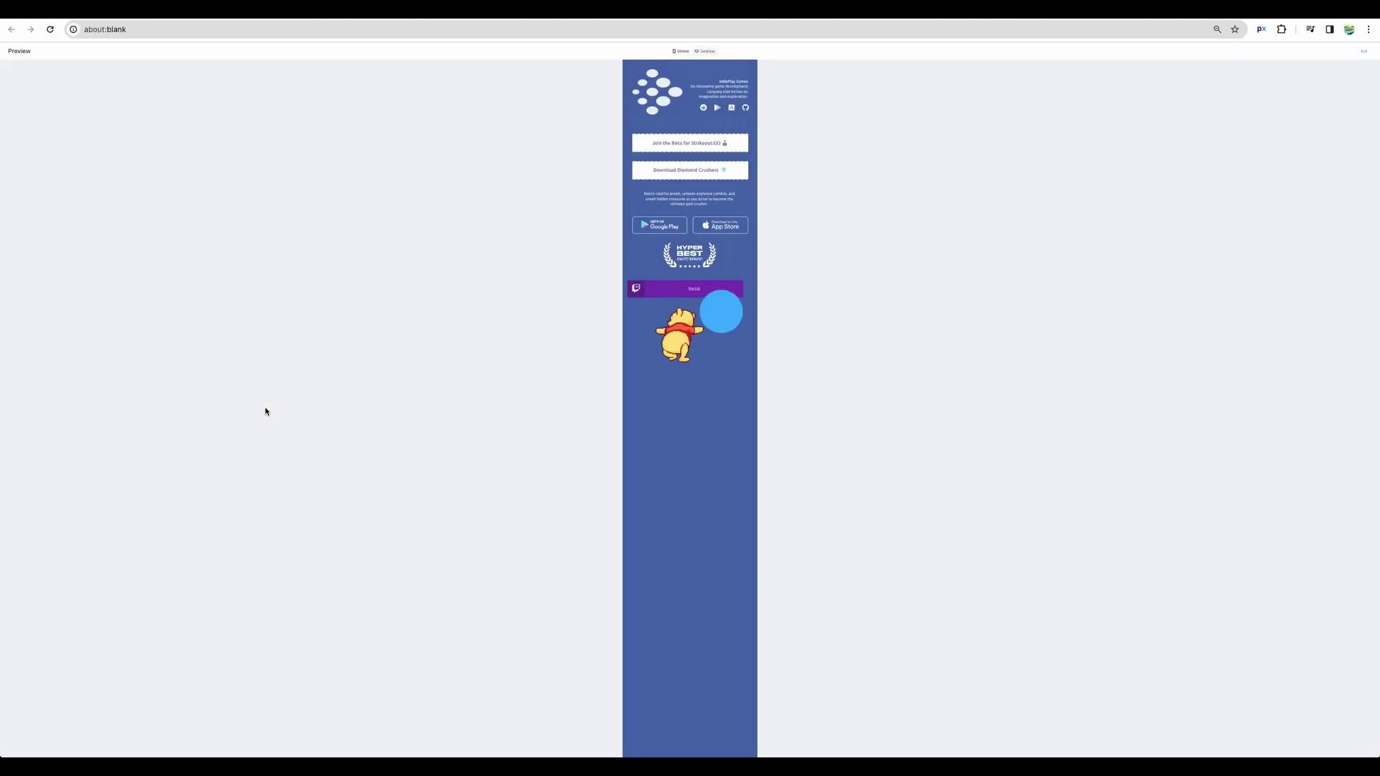
pyautogui.click(707, 51)
pyautogui.click(683, 51)
pyautogui.hotkey('ctrl', '+')
pyautogui.hotkey('ctrl', '+')
pyautogui.hotkey('ctrl', '+')
pyautogui.hotkey('ctrl', '+')
pyautogui.hotkey('ctrl', '+')
pyautogui.hotkey('ctrl', '+')
pyautogui.hotkey('ctrl', '+')
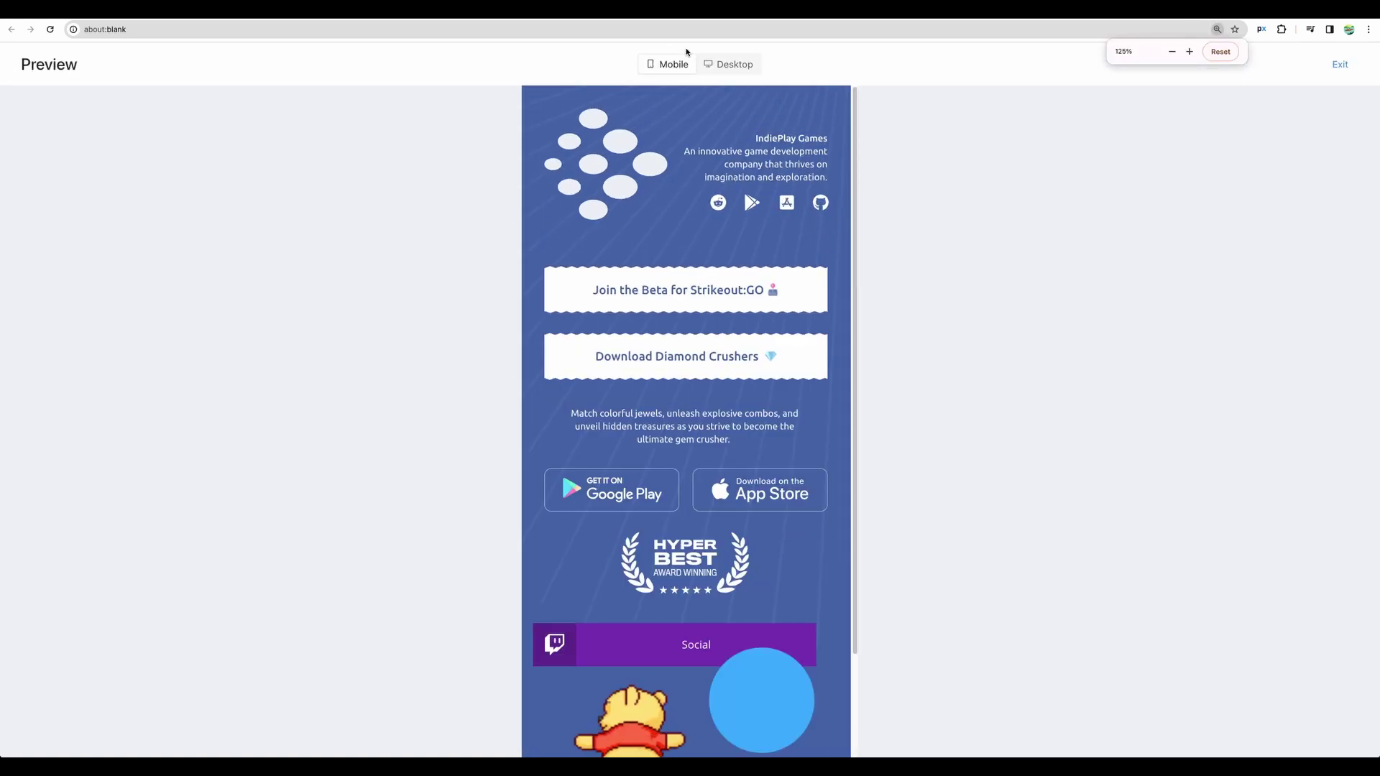
pyautogui.click(731, 63)
pyautogui.click(677, 66)
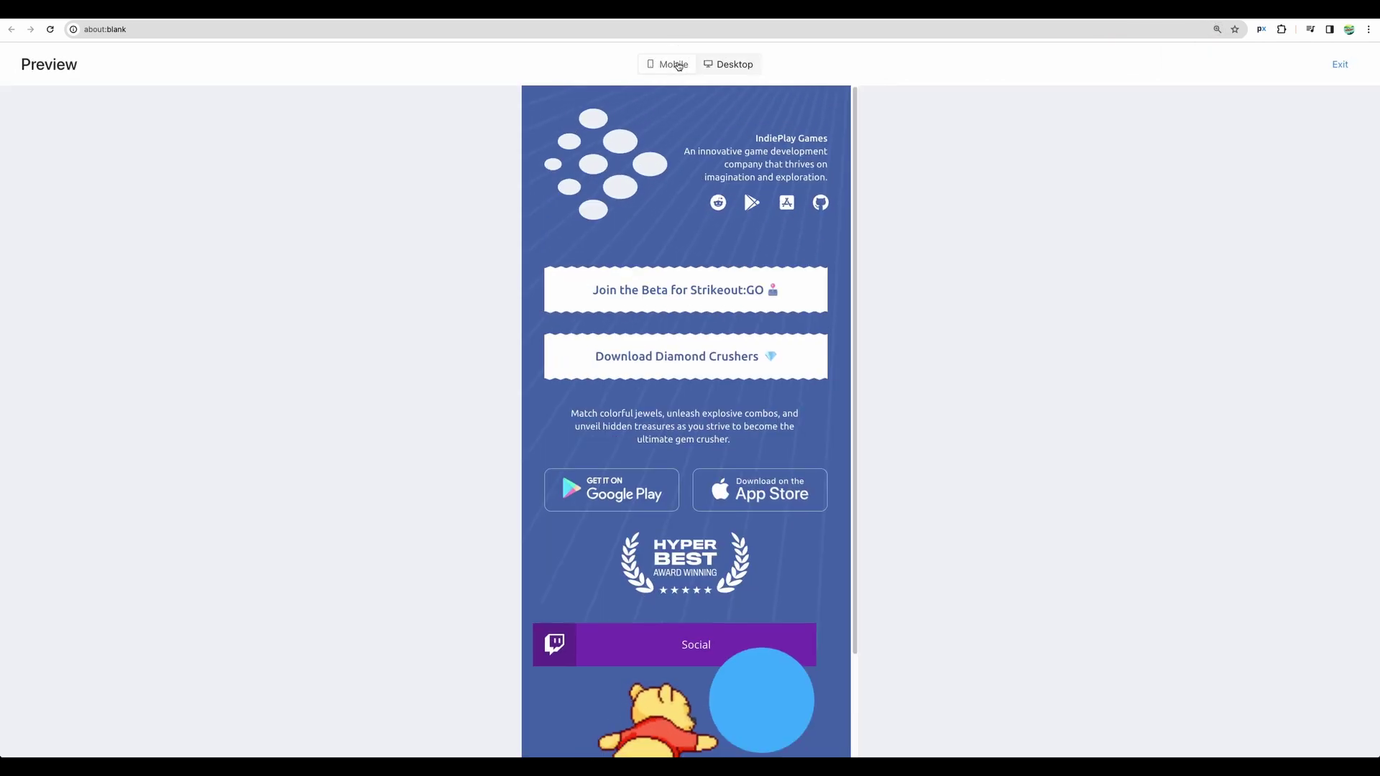
# Step: Create and save the short link link.nameketchup.com/intro for the microsite, then open it
pyautogui.click(1341, 65)
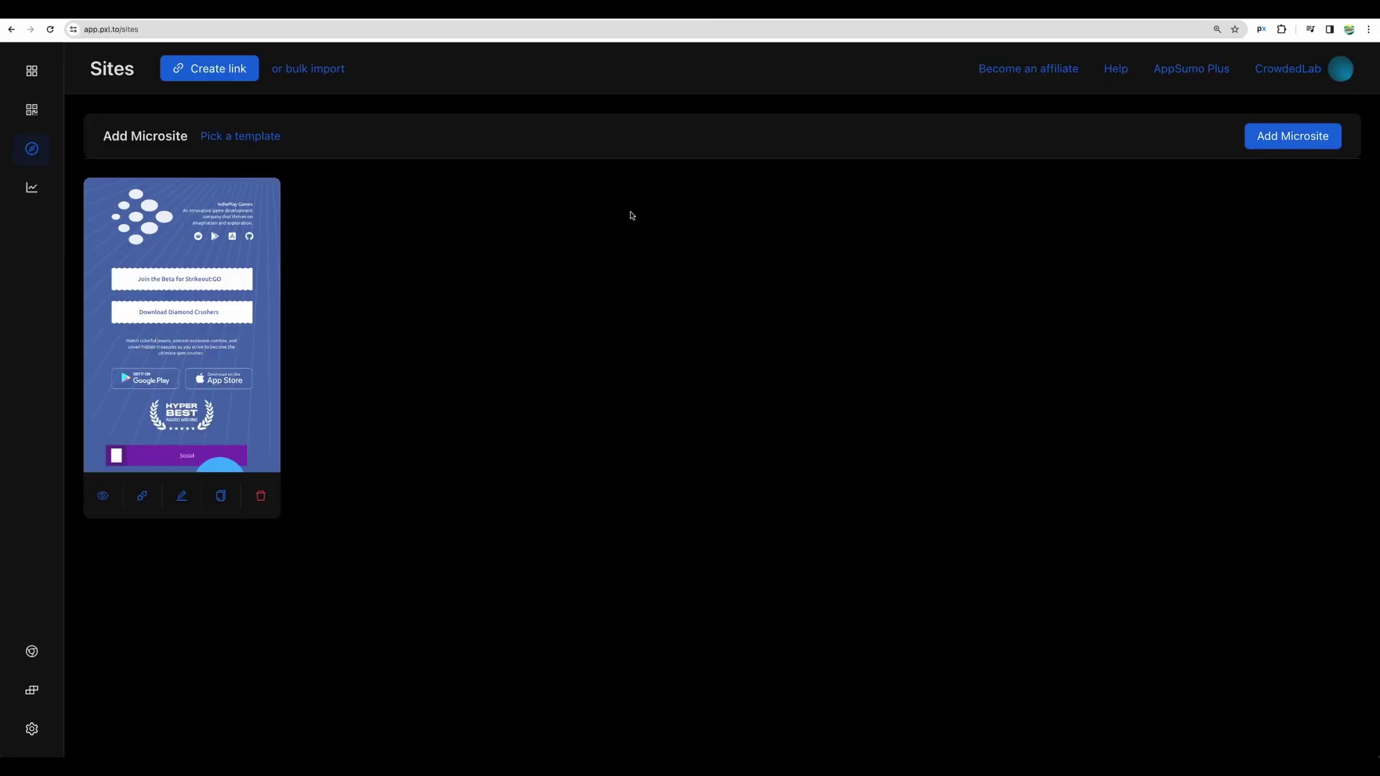
pyautogui.click(143, 496)
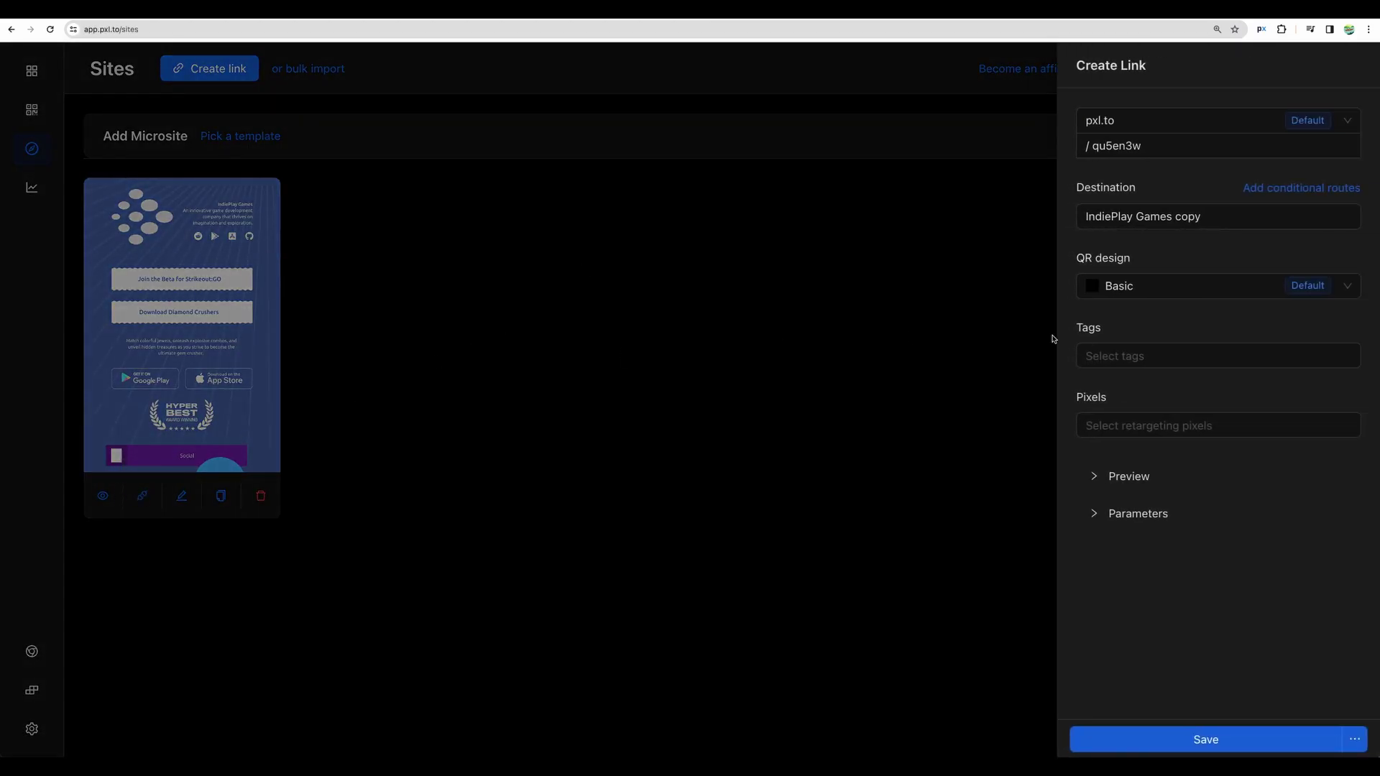
pyautogui.click(1186, 120)
pyautogui.click(1186, 178)
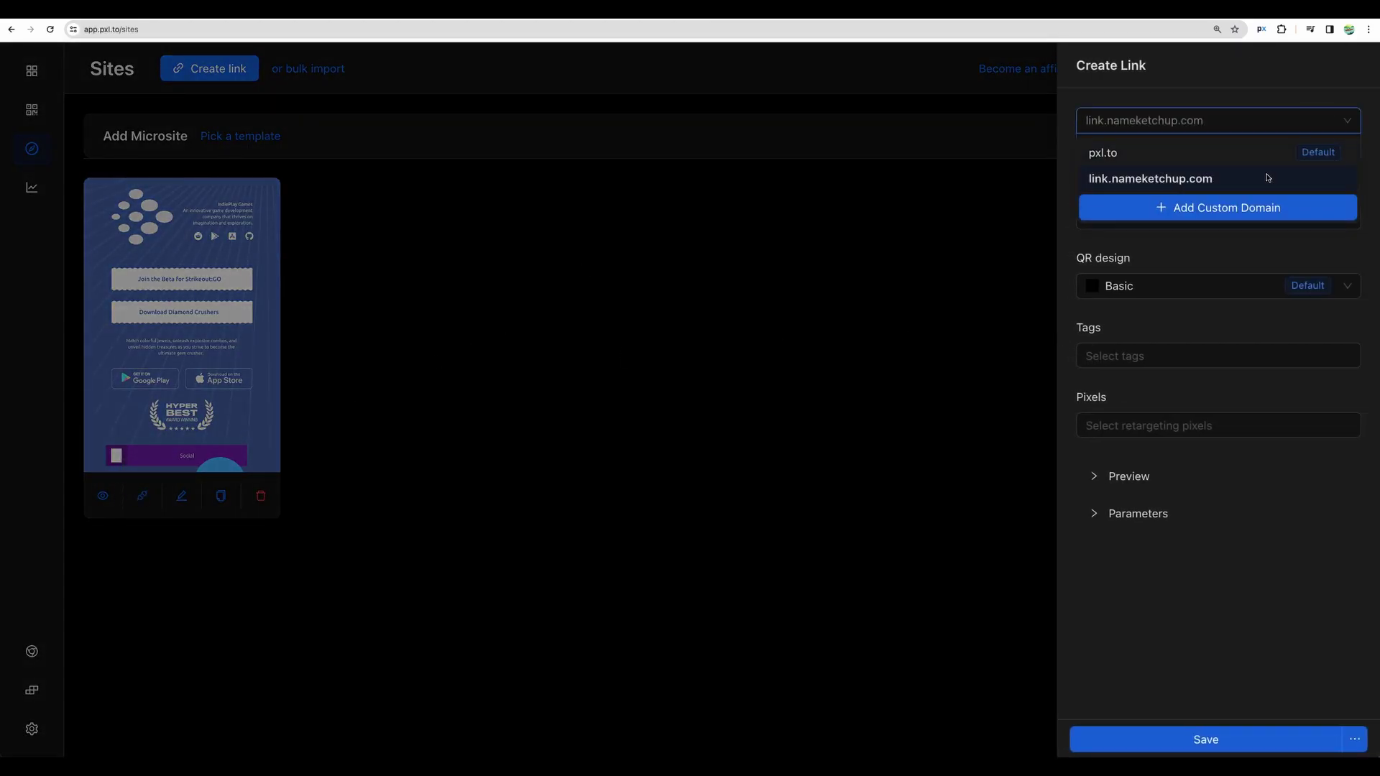
pyautogui.doubleClick(1162, 146)
pyautogui.write('intro')
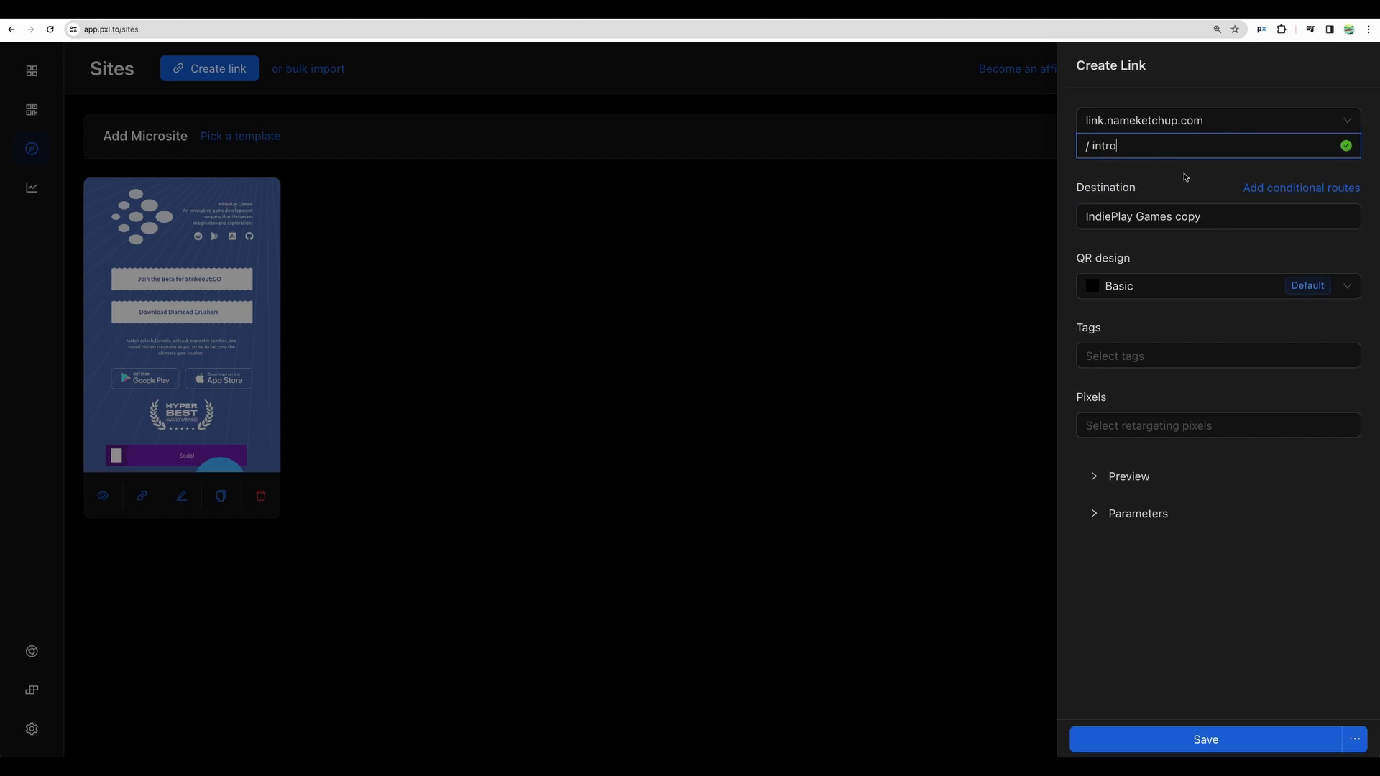
pyautogui.click(1217, 738)
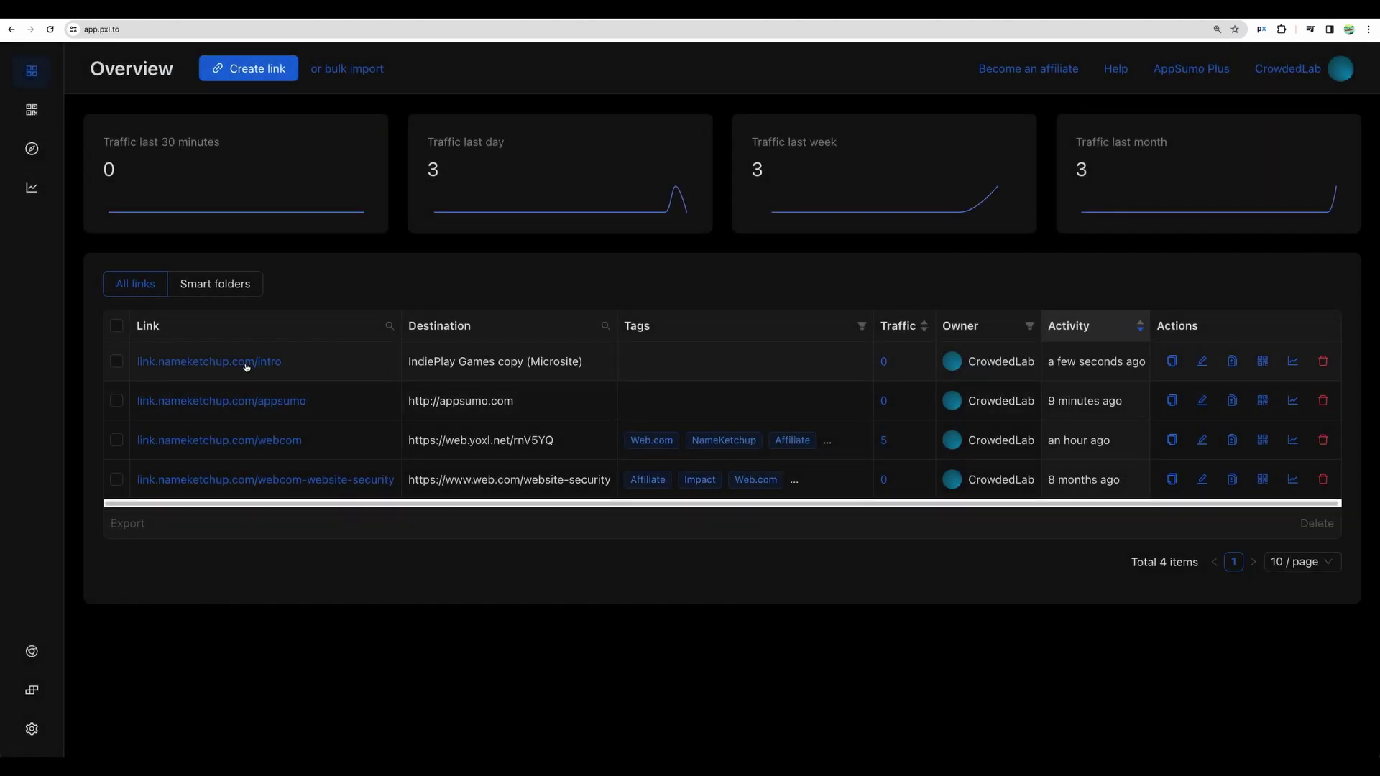
pyautogui.moveTo(245, 367)
pyautogui.click(215, 362)
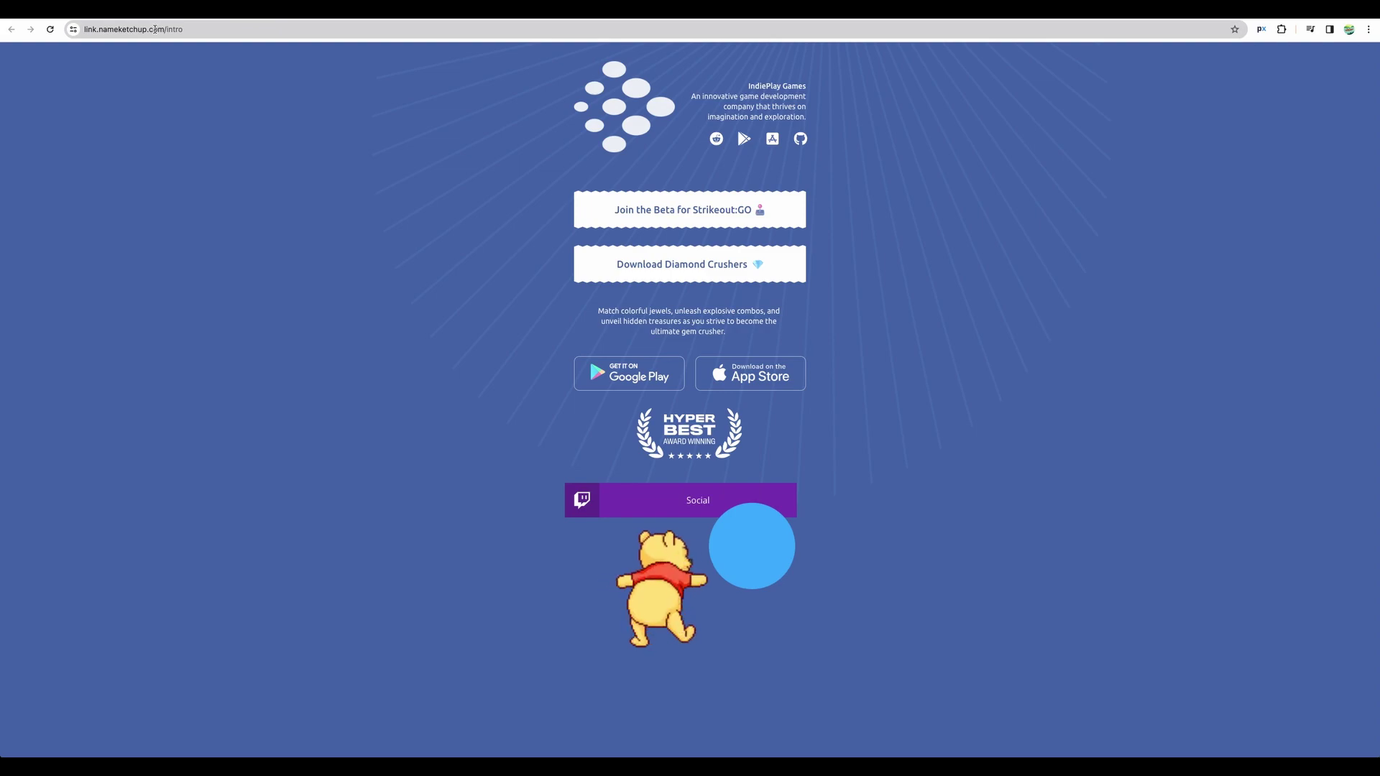
# Step: Zoom into the live IndiePlay Games microsite and scroll down and back up through it
pyautogui.press('super+plus')
pyautogui.press('super+plus')
pyautogui.press('super+plus')
pyautogui.press('super+plus')
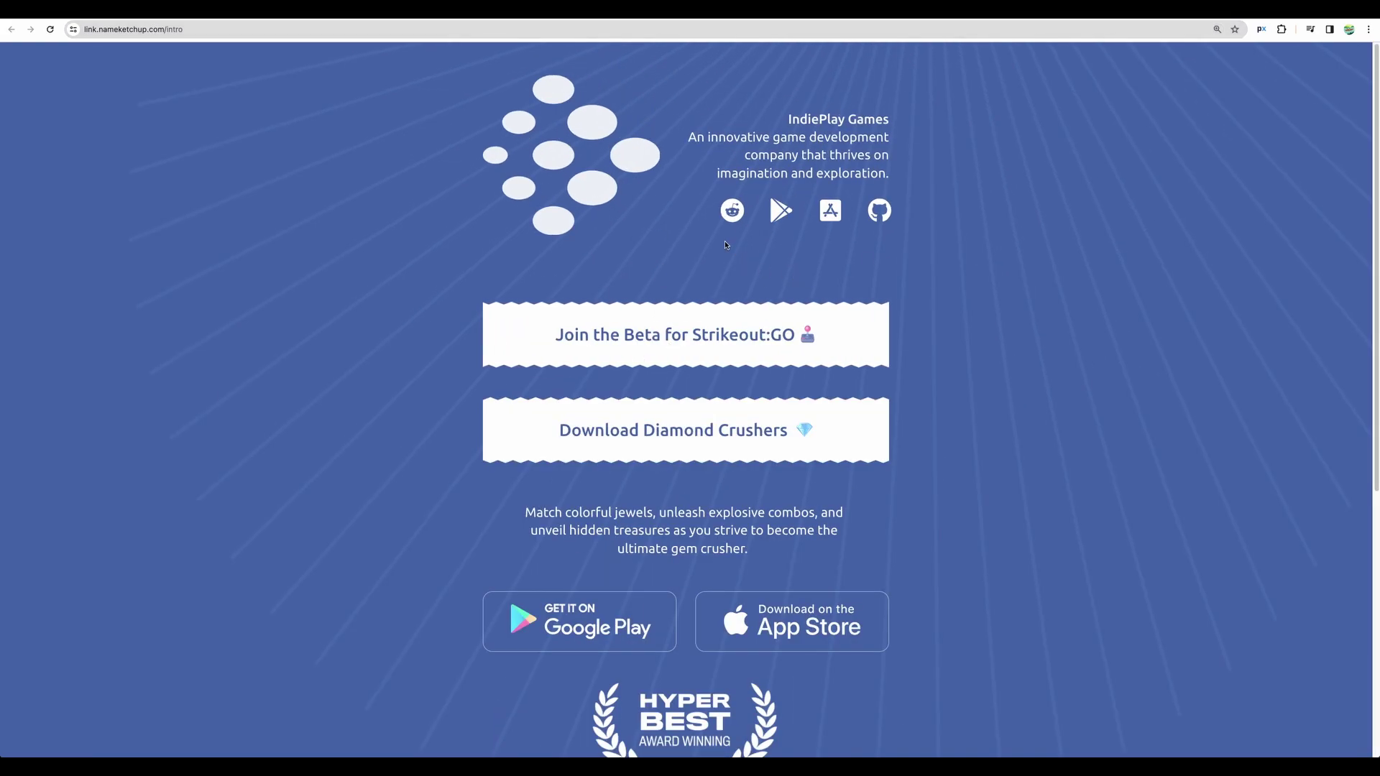
pyautogui.scroll(-6, 723, 240)
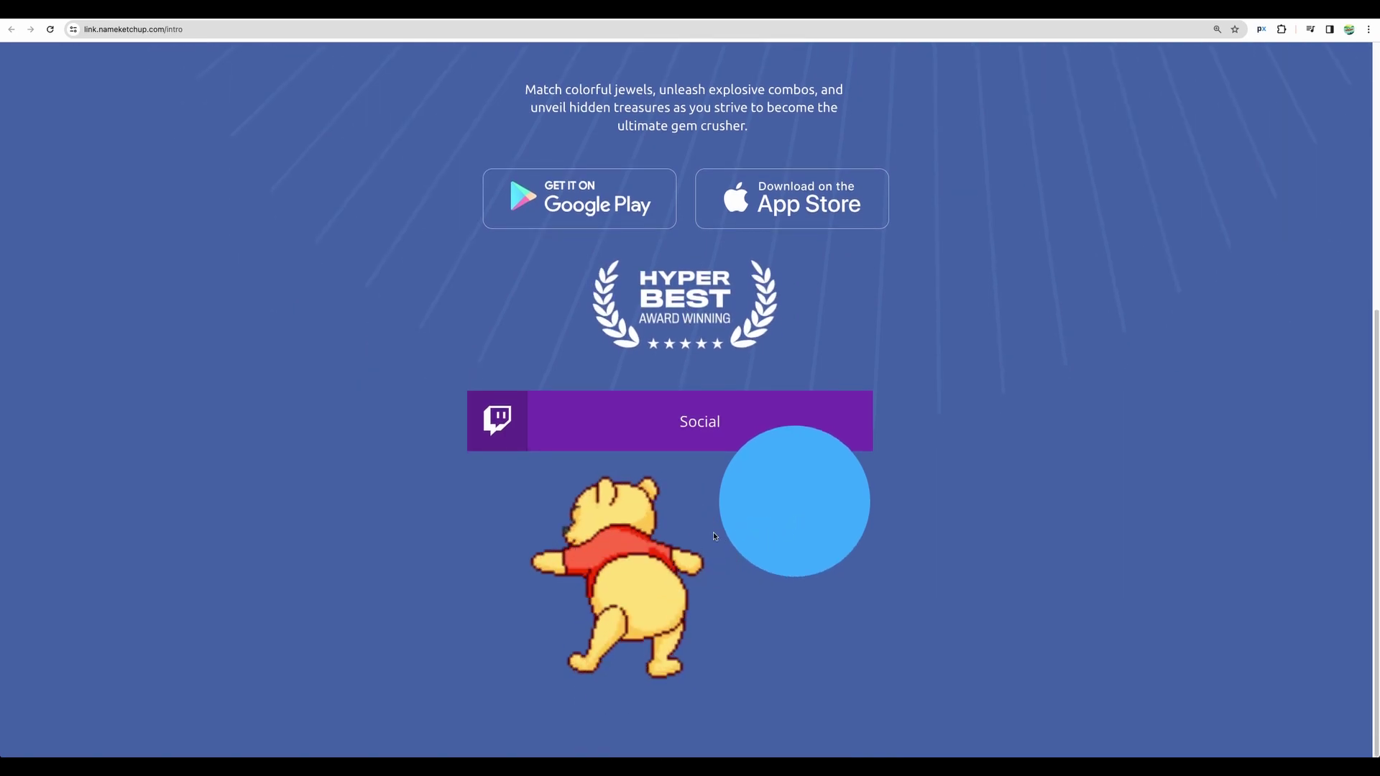
pyautogui.scroll(6, 609, 396)
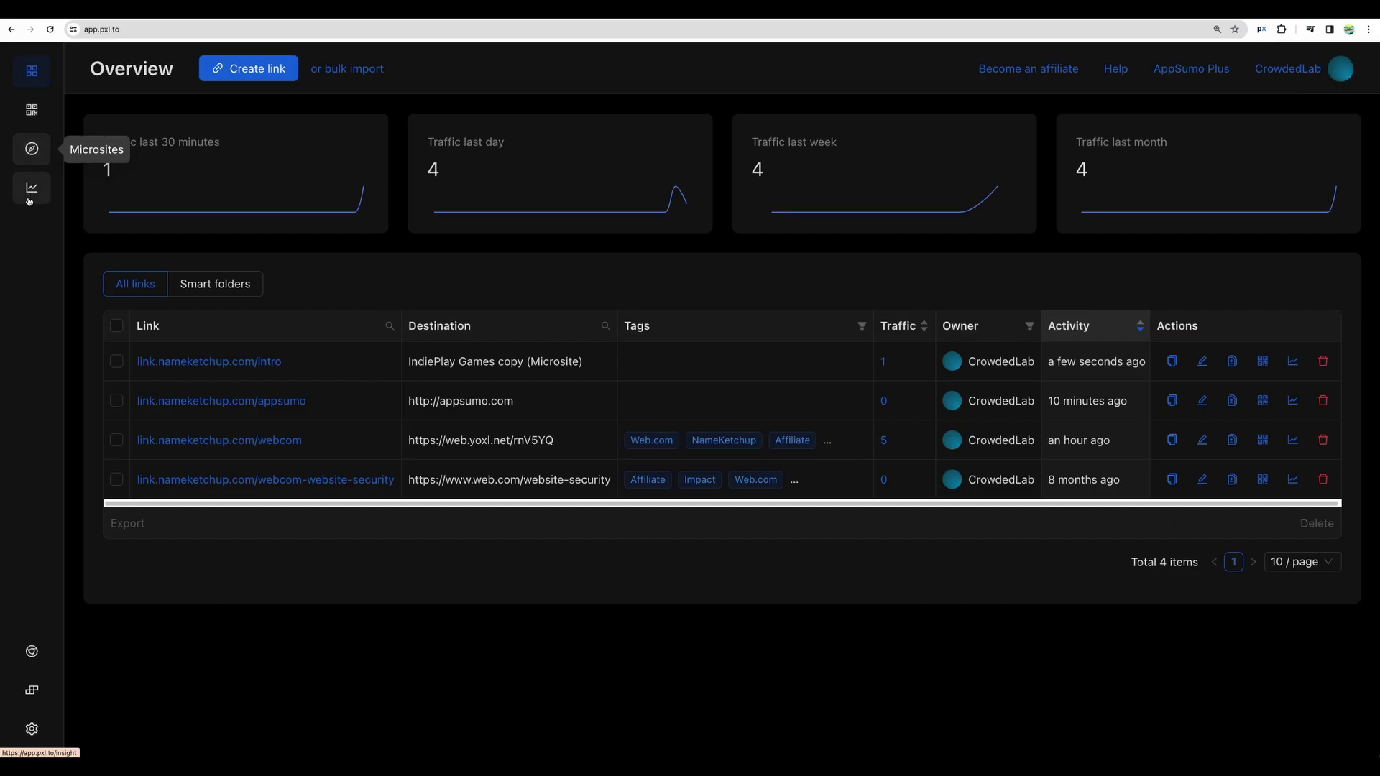
# Step: View the analytics chart of recent link visits, scrolling down and back up
pyautogui.click(31, 187)
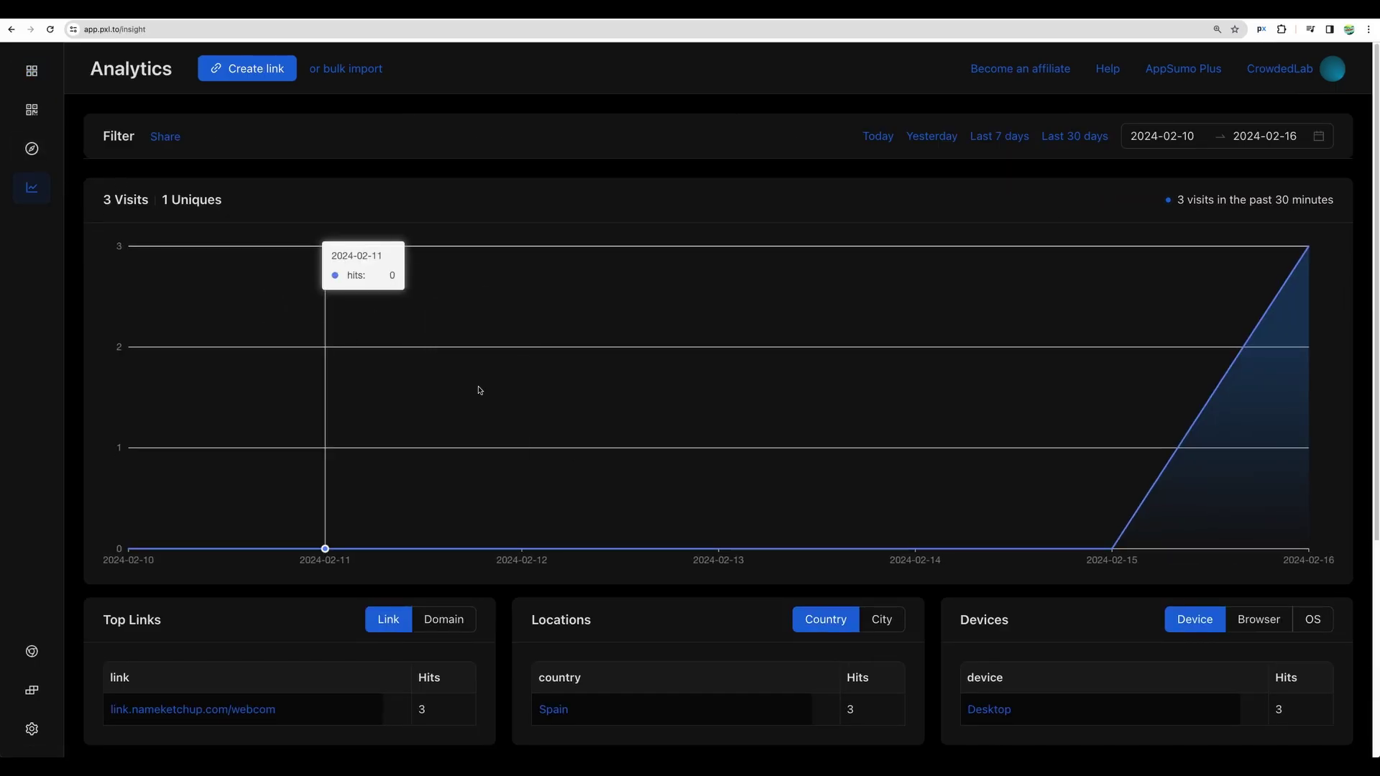
pyautogui.scroll(-3, 567, 447)
pyautogui.scroll(3, 567, 453)
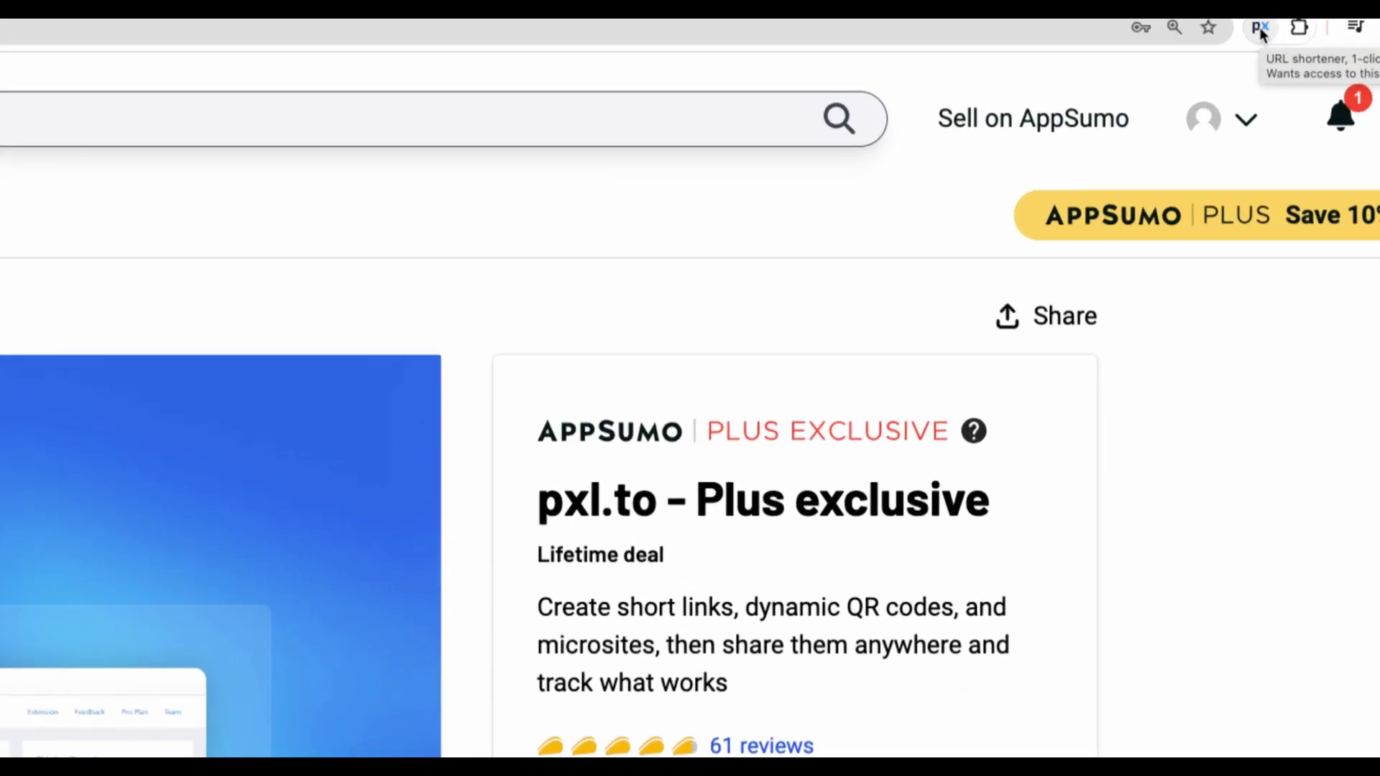
# Step: Create link.nameketchup.com/appsumo-pxlto for the AppSumo deal page with the pX extension, then return to the dashboard
pyautogui.click(1262, 34)
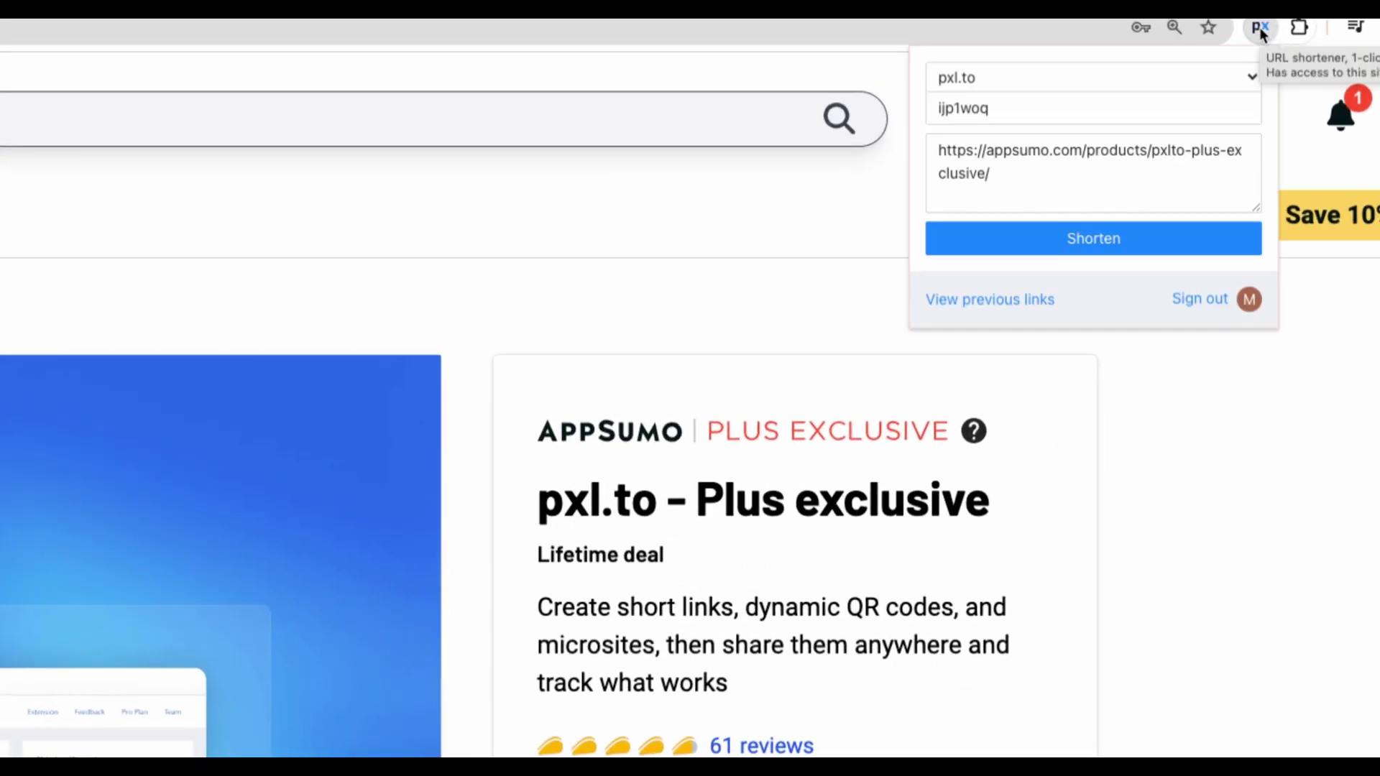
pyautogui.click(1035, 81)
pyautogui.press('Escape')
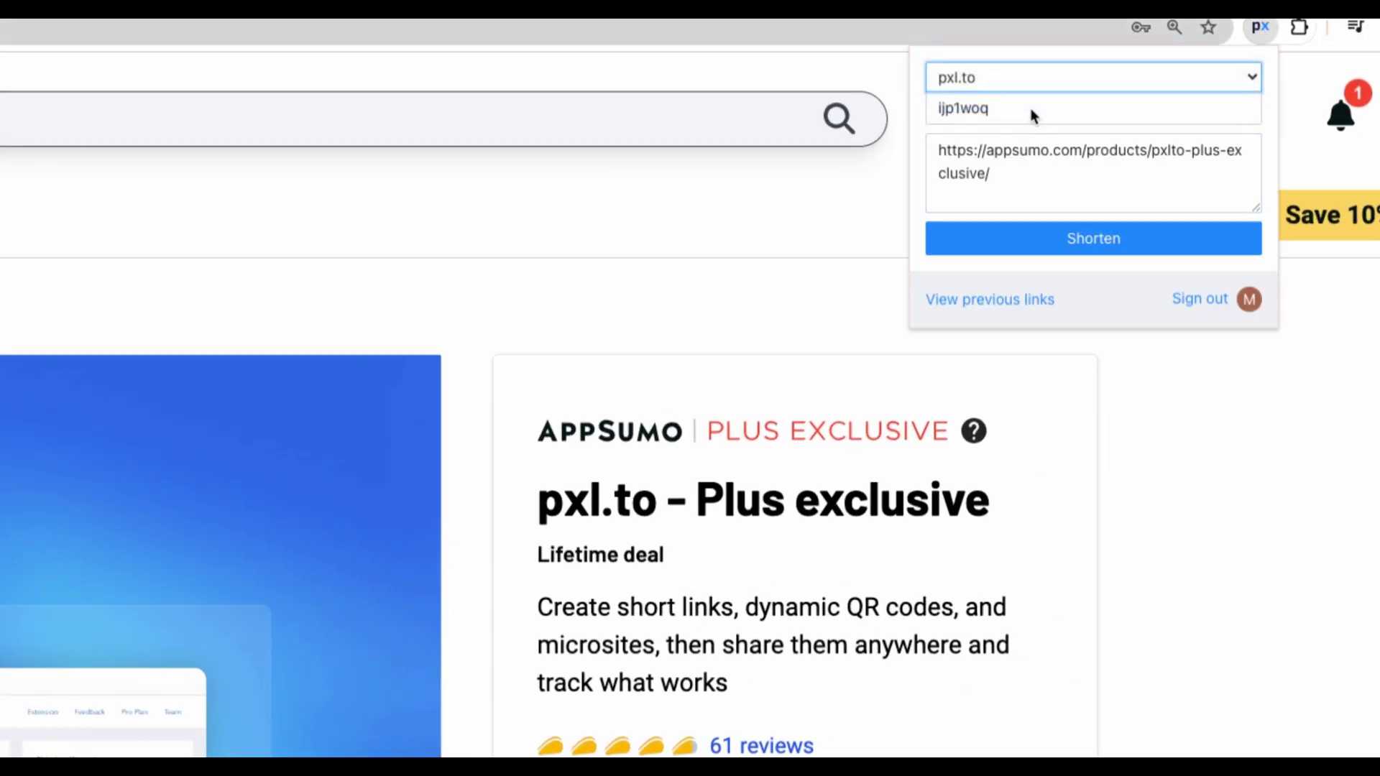
pyautogui.click(1029, 109)
pyautogui.doubleClick(1022, 107)
pyautogui.write('appsumo-pxlto')
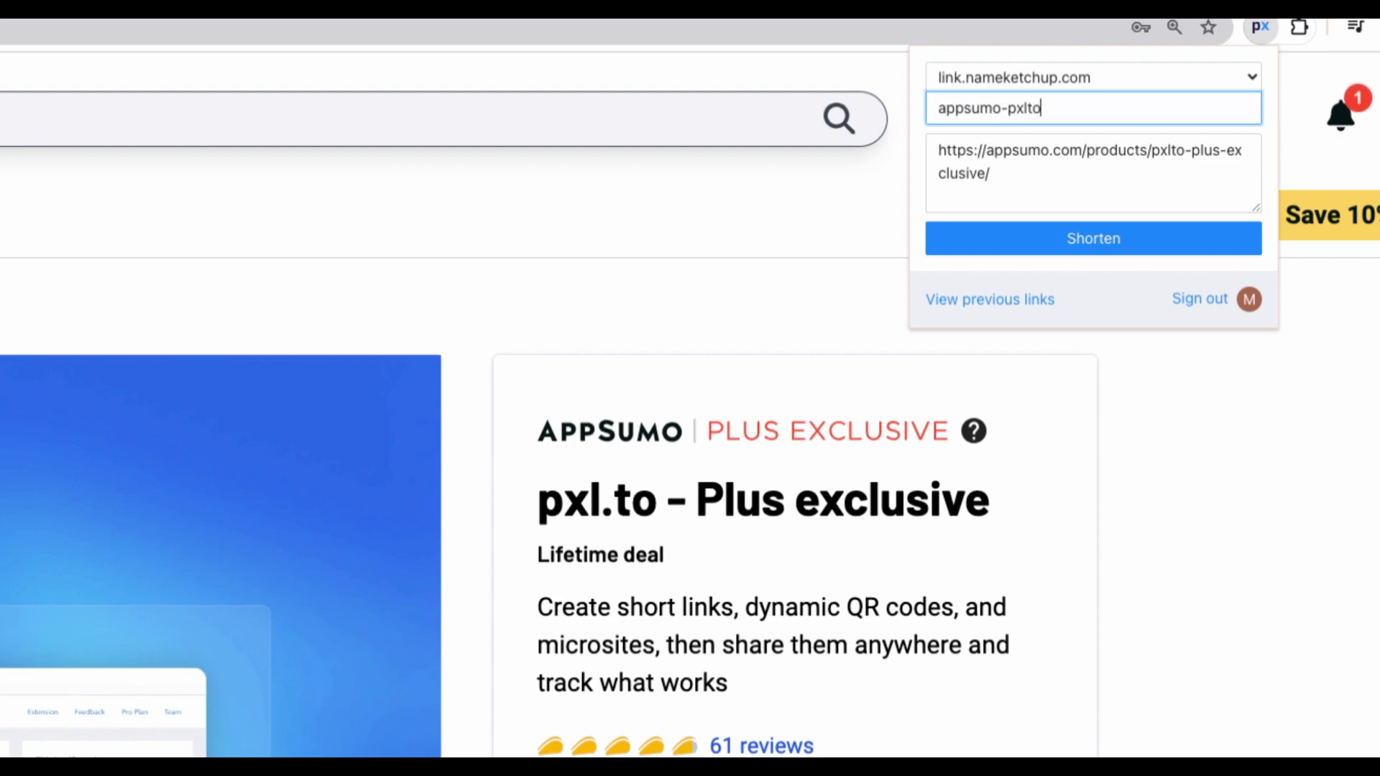
pyautogui.click(1057, 237)
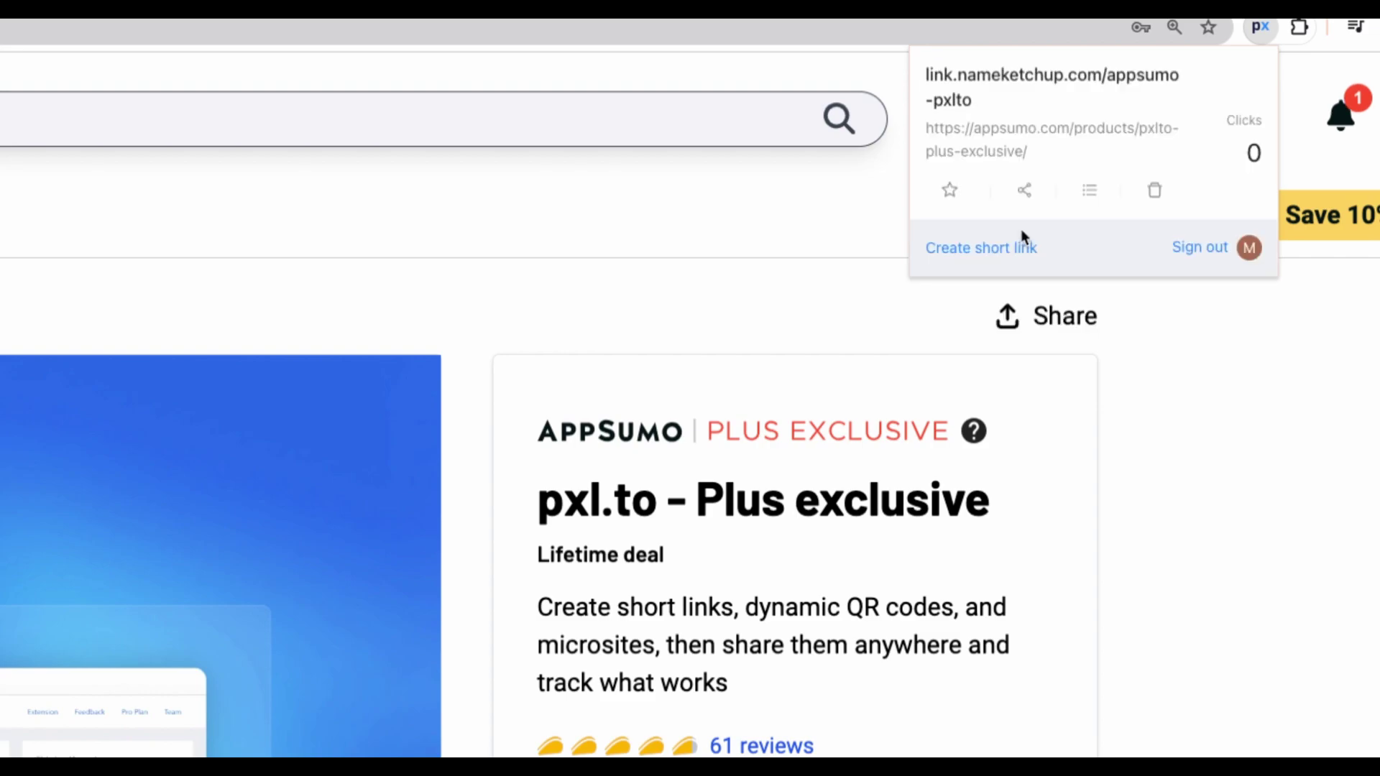
pyautogui.press('Escape')
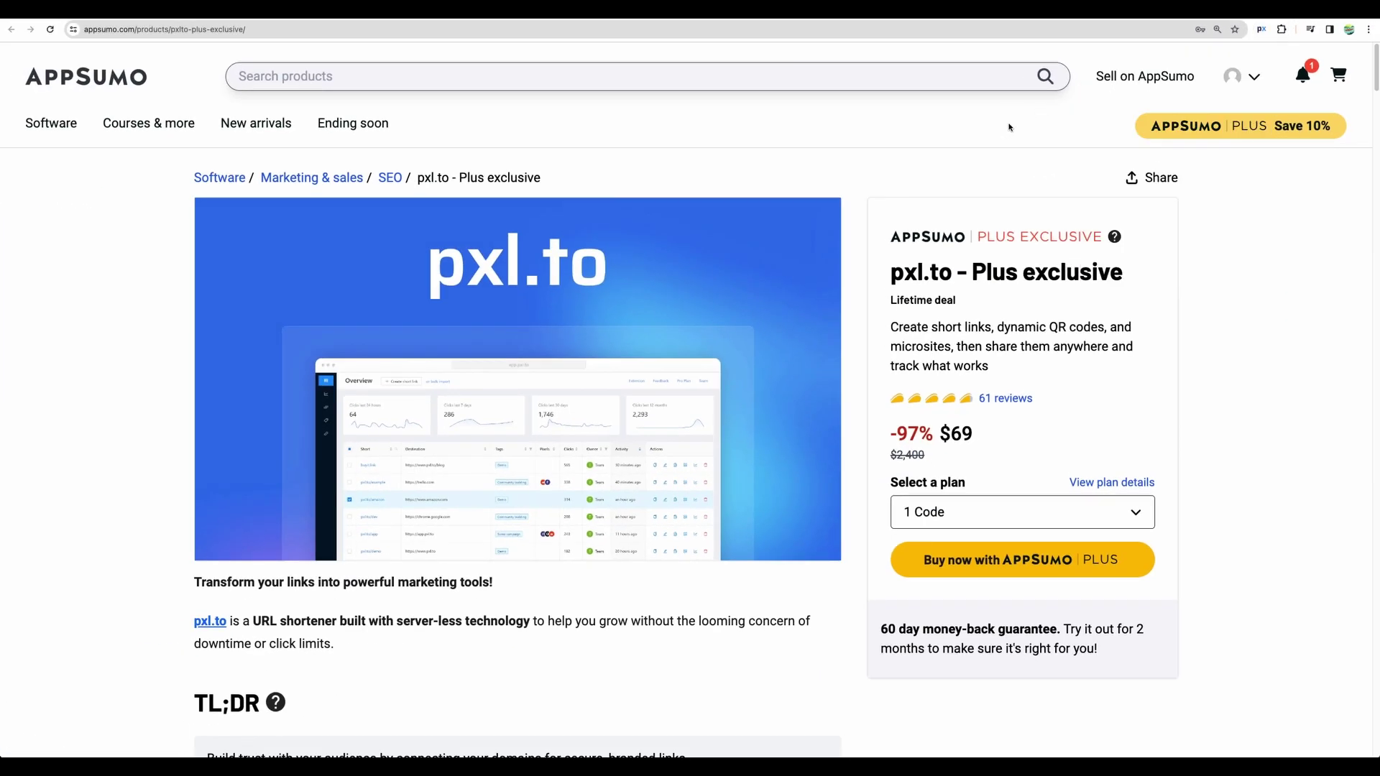
pyautogui.hotkey('ctrl', 'Tab')
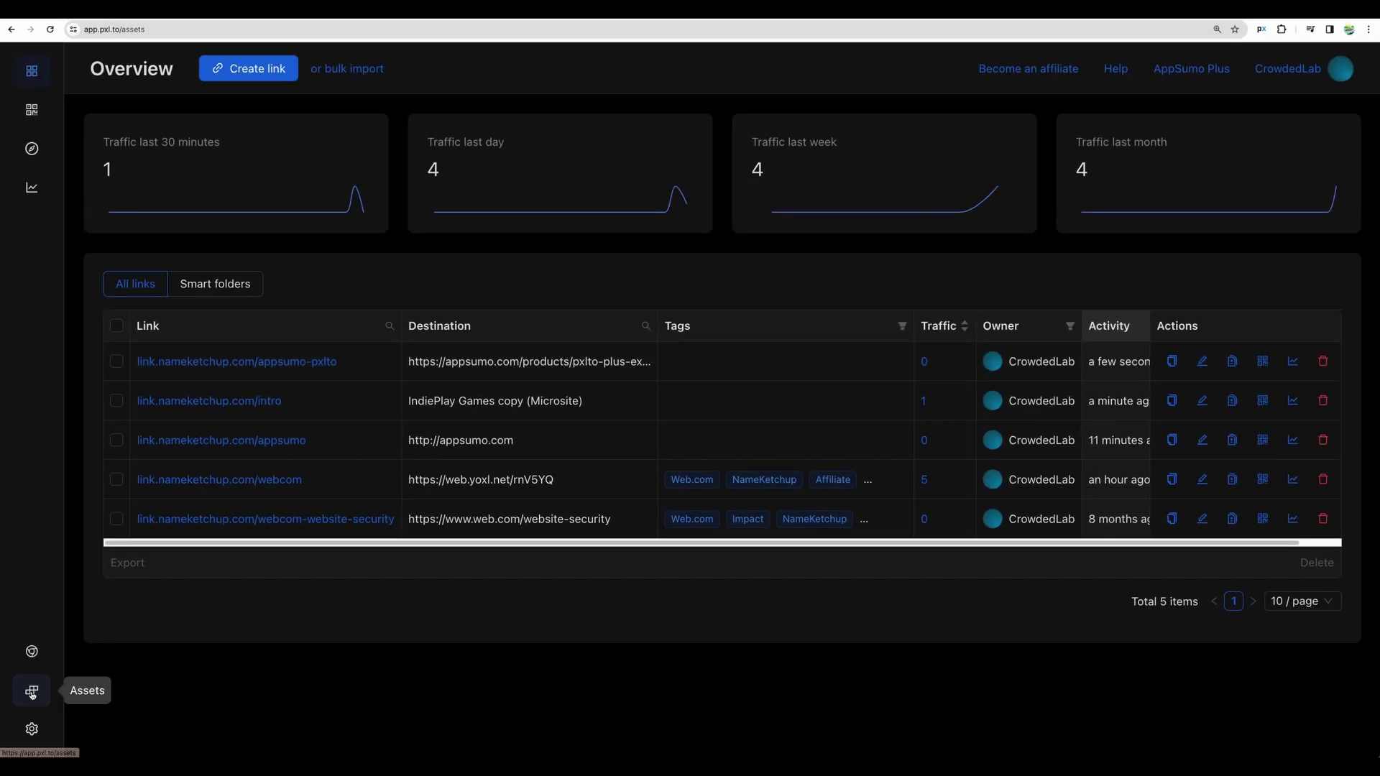
# Step: Review the tags under Assets, then the empty Pixels list and connected Domains
pyautogui.click(32, 690)
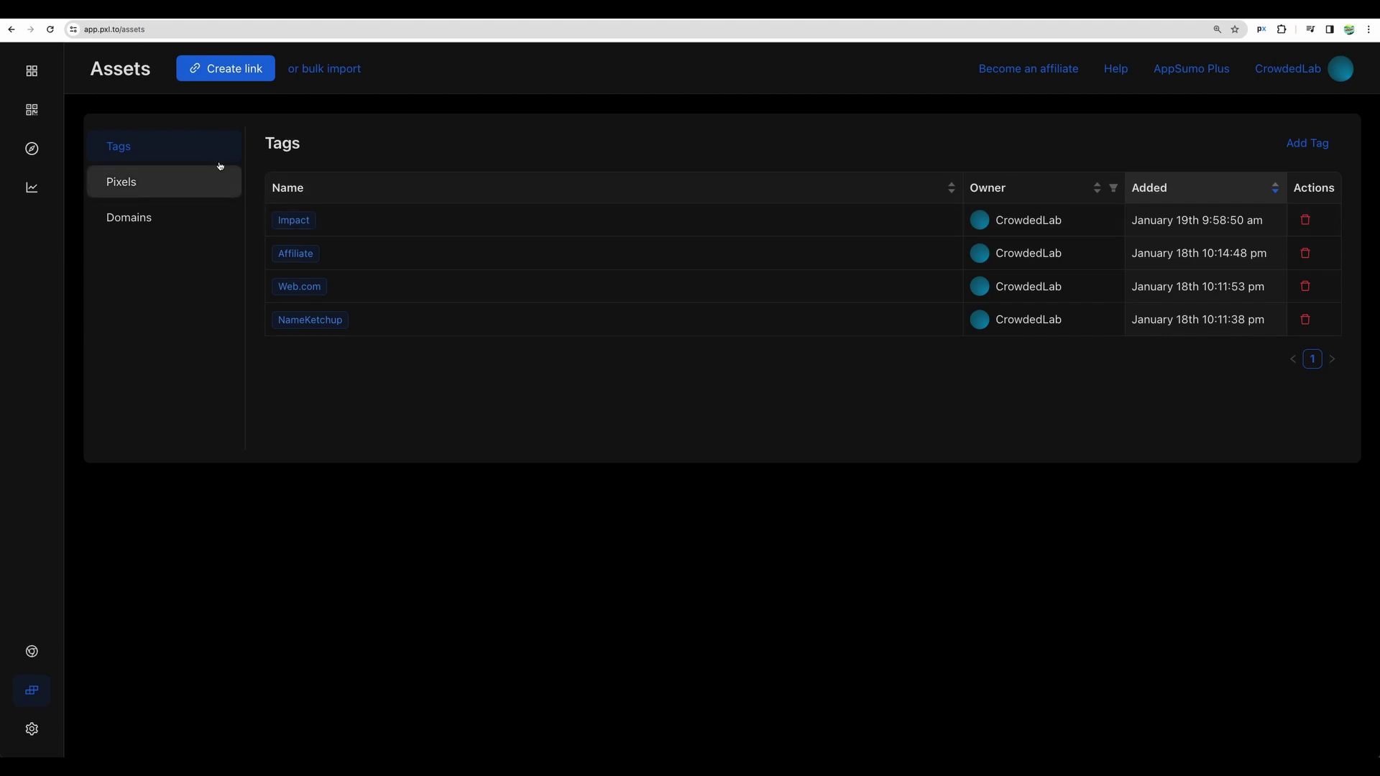
pyautogui.click(124, 180)
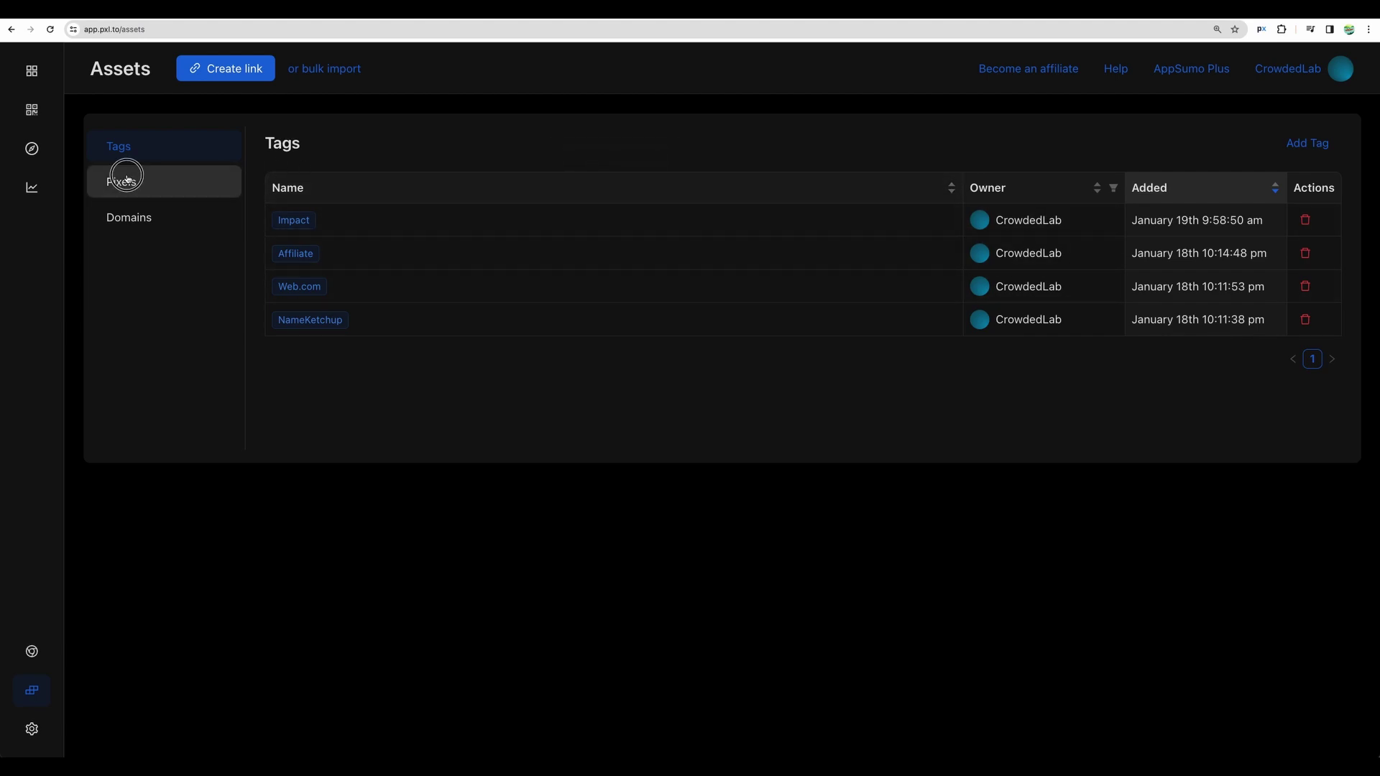
pyautogui.click(174, 219)
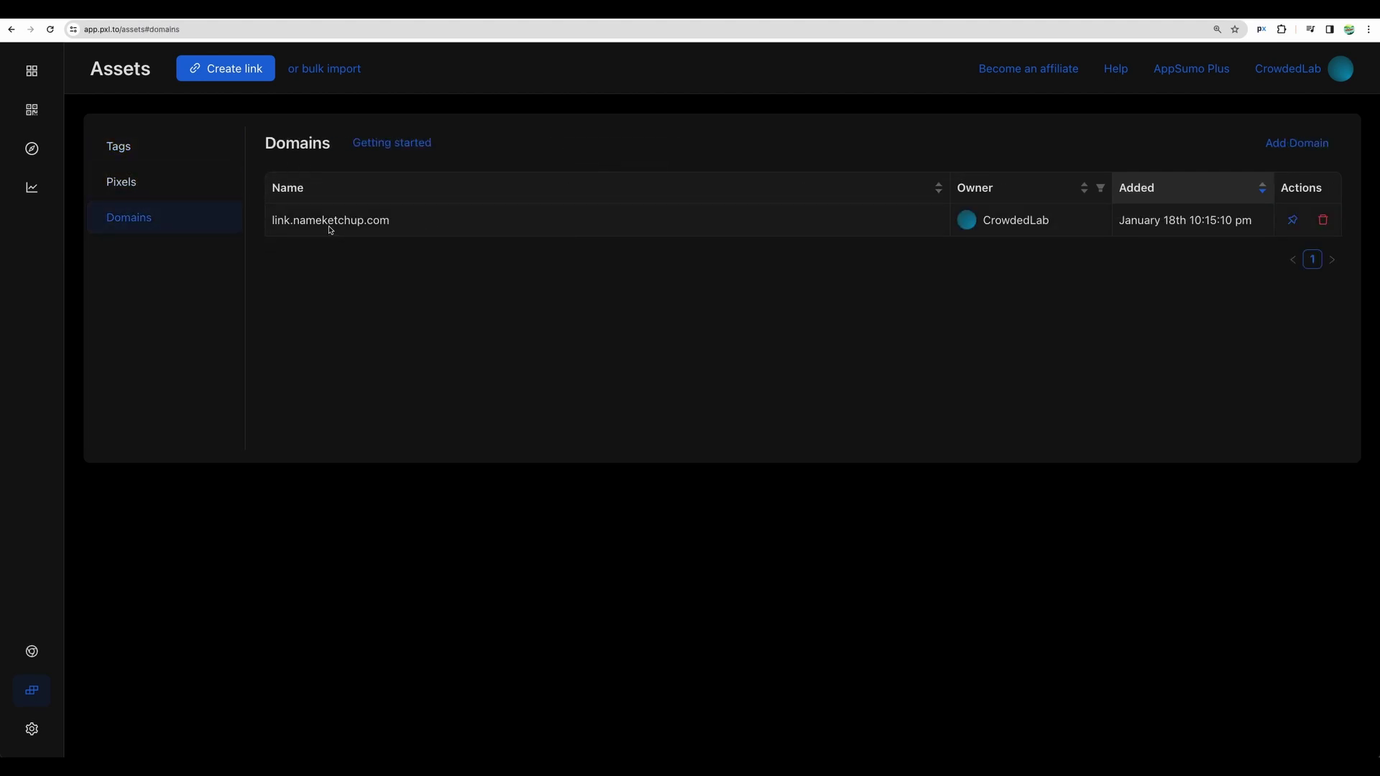
# Step: Highlight the full link.nameketchup.com custom domain name
pyautogui.moveTo(295, 223); pyautogui.dragTo(413, 243)
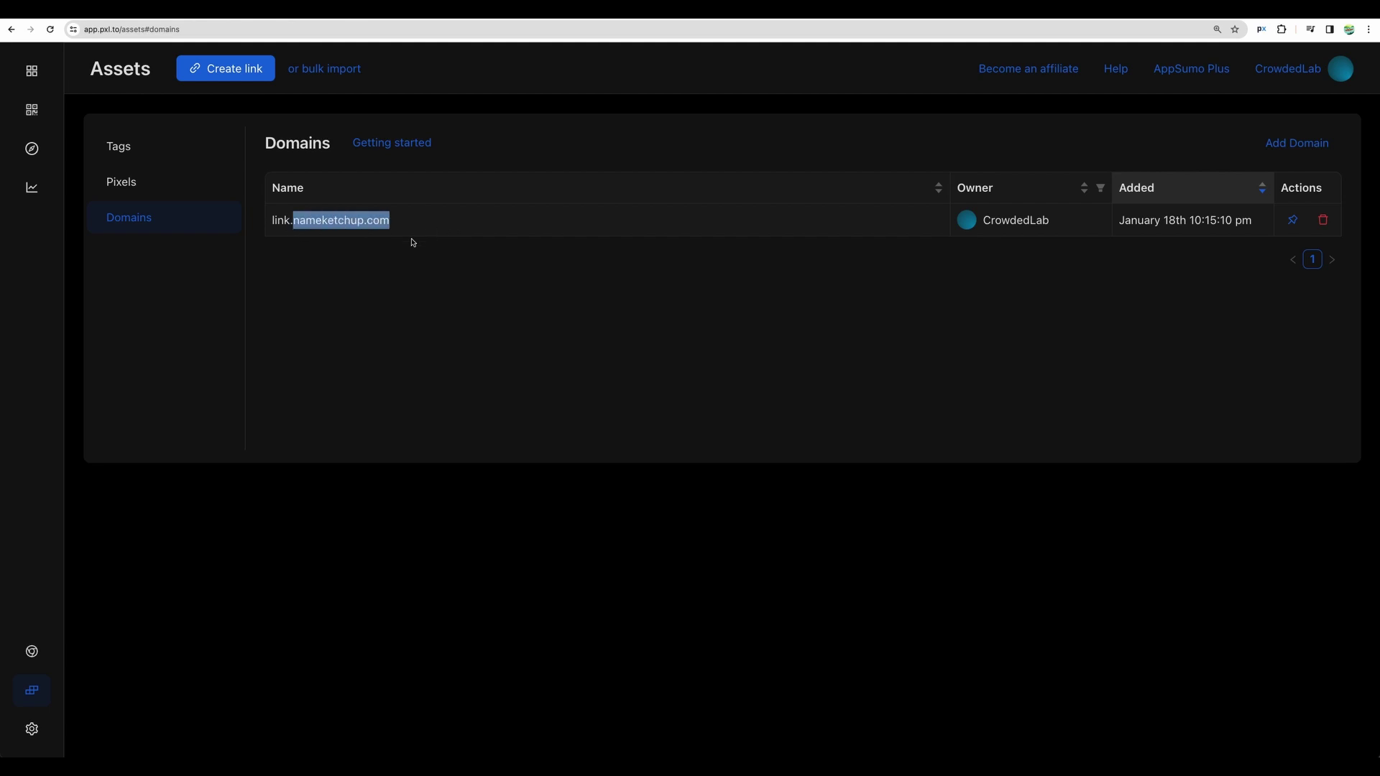
pyautogui.click(496, 165)
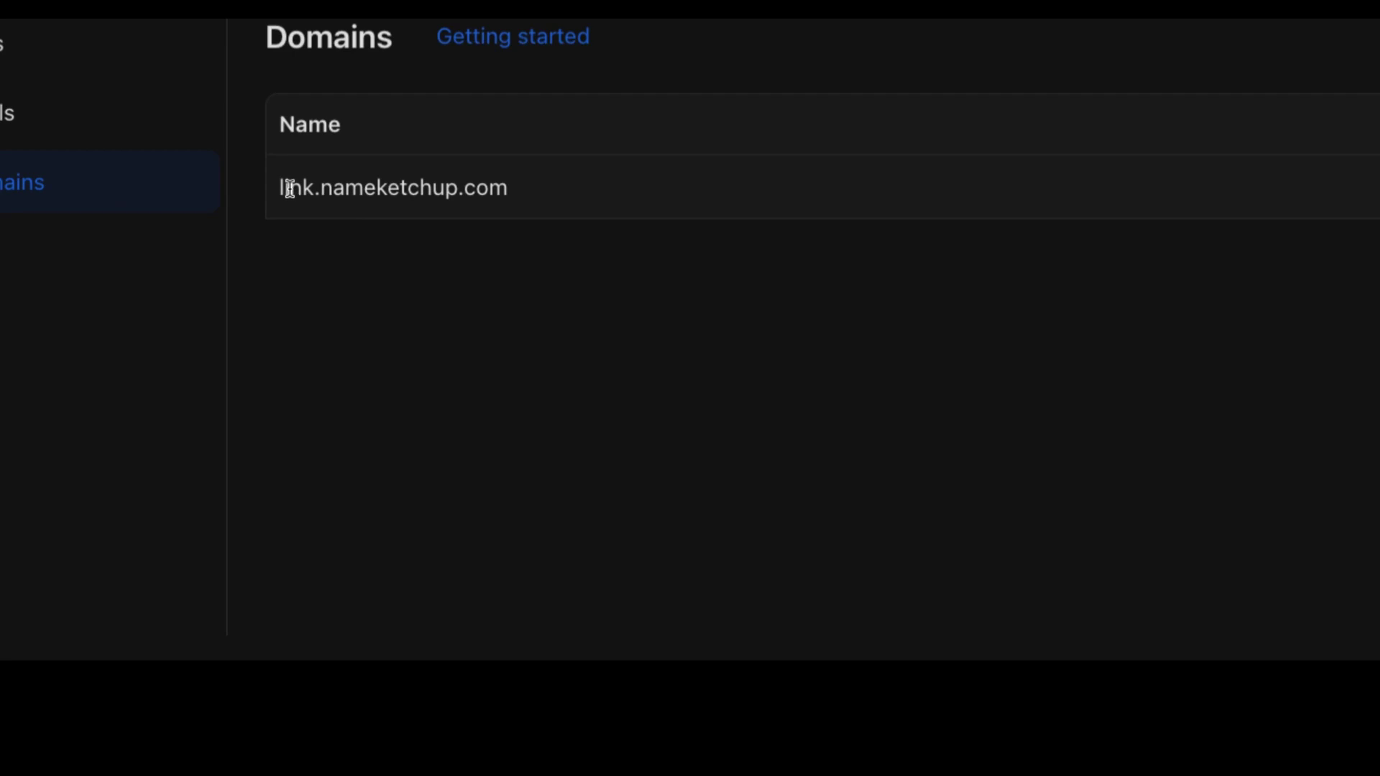
pyautogui.moveTo(282, 187); pyautogui.dragTo(580, 201)
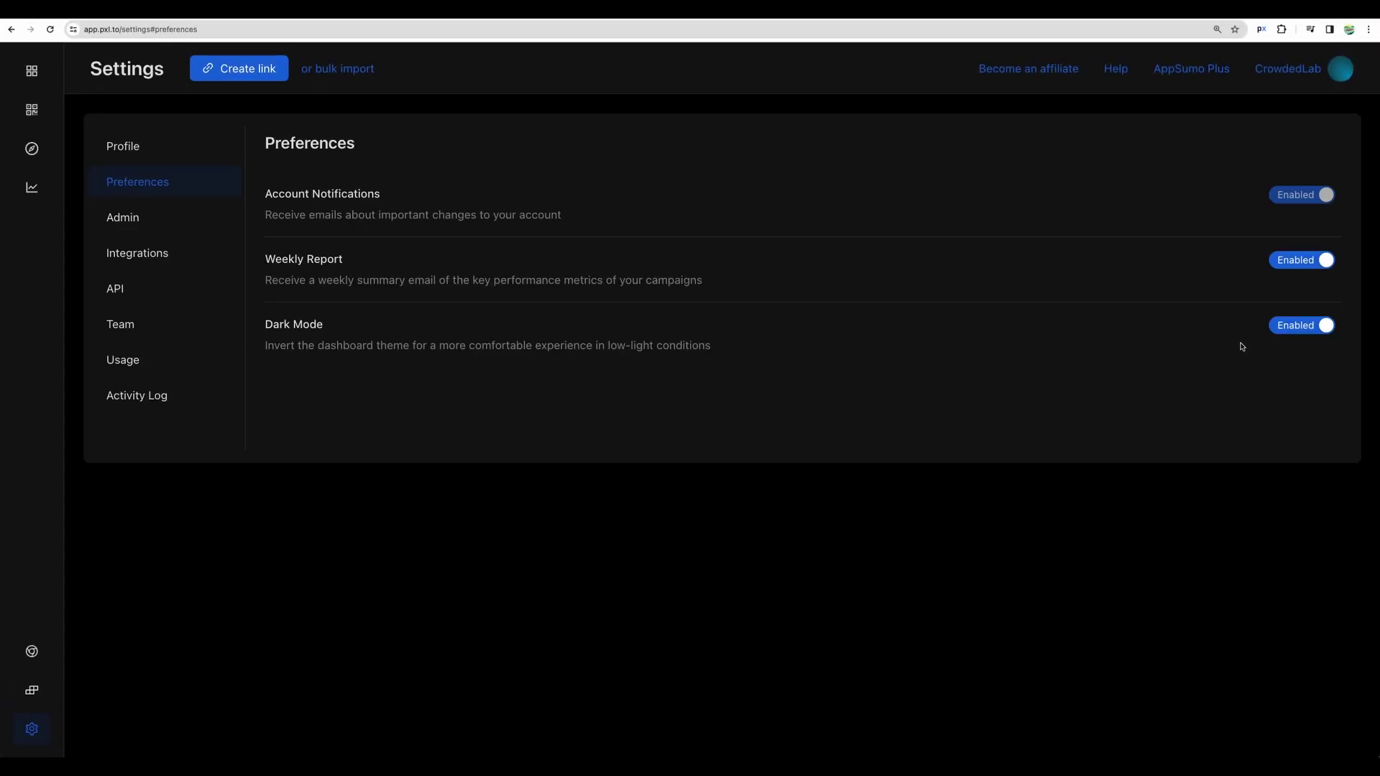
# Step: Toggle Dark Mode off and back on, then highlight the Hubspot and Mailchimp integrations
pyautogui.click(1316, 328)
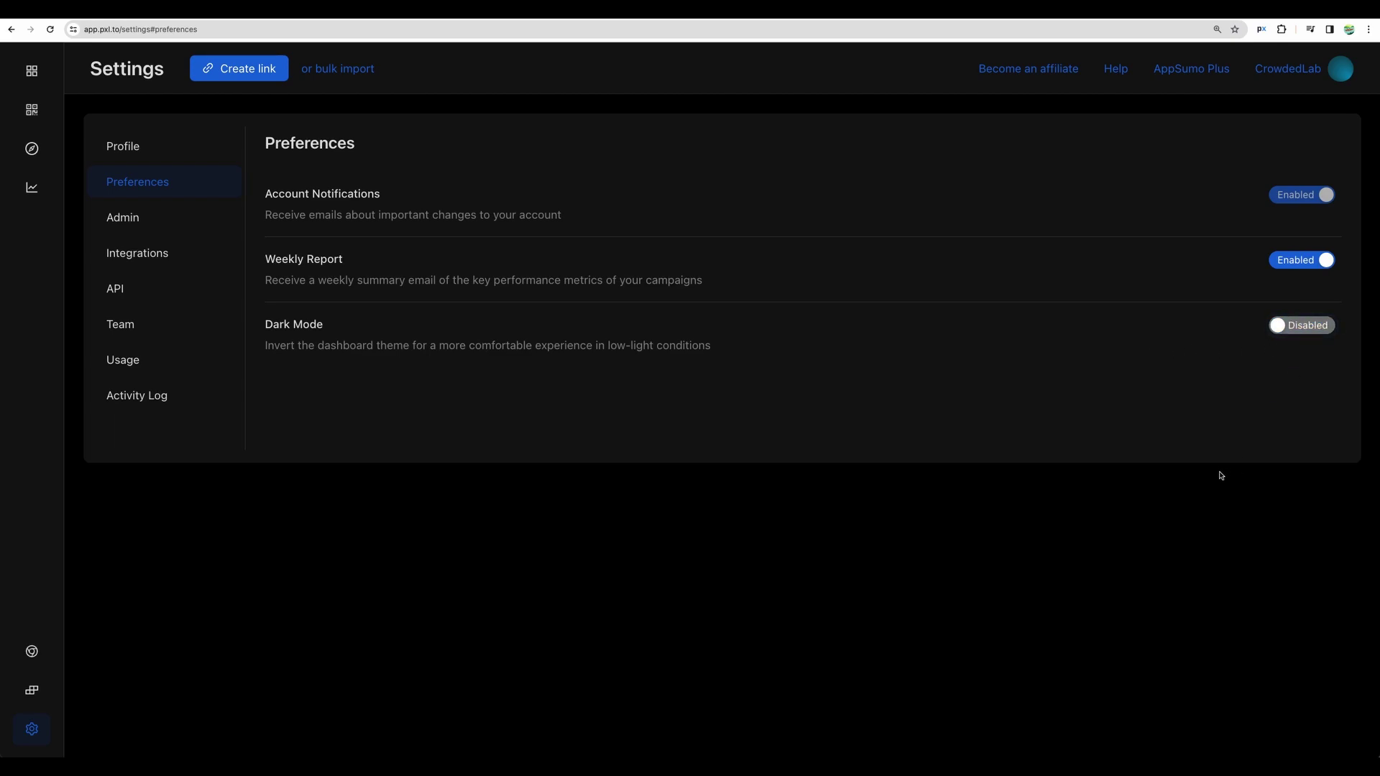
pyautogui.click(1300, 325)
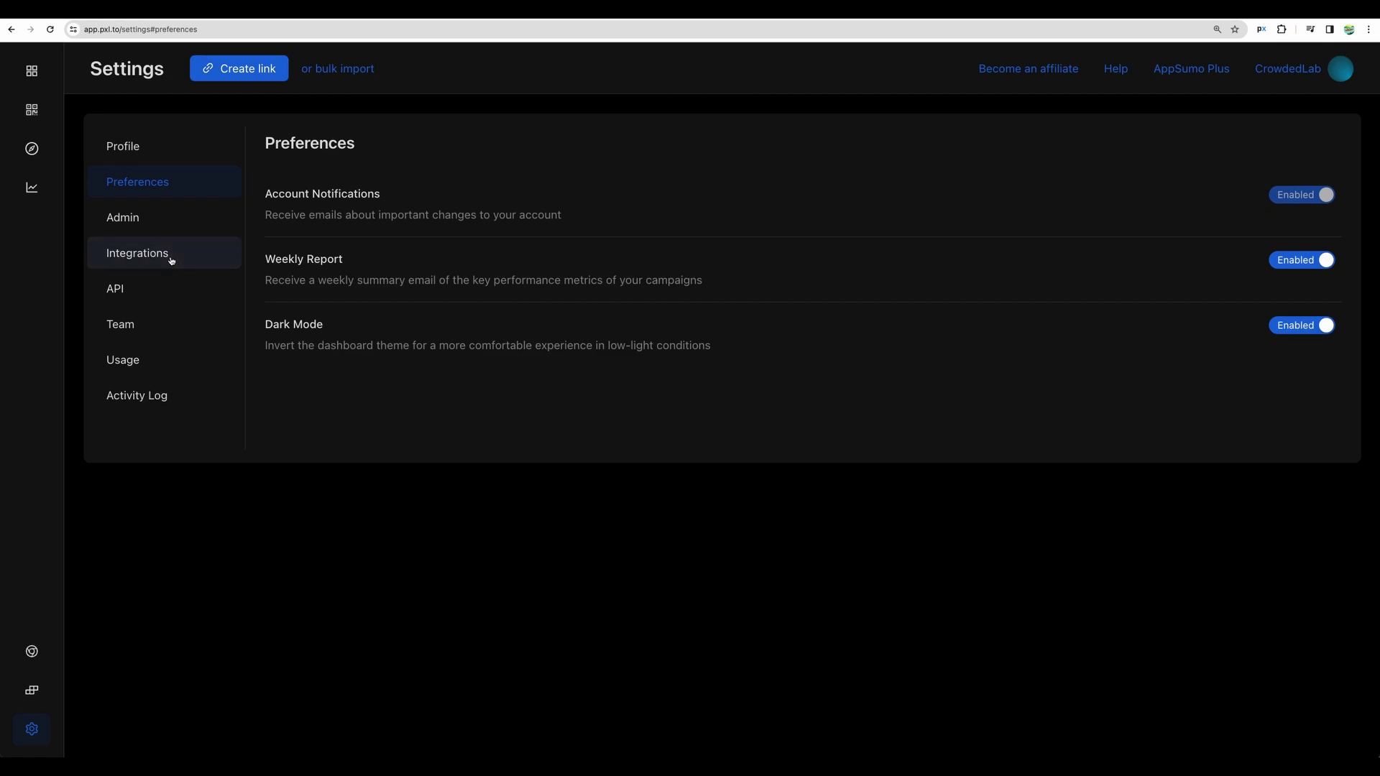
pyautogui.click(170, 257)
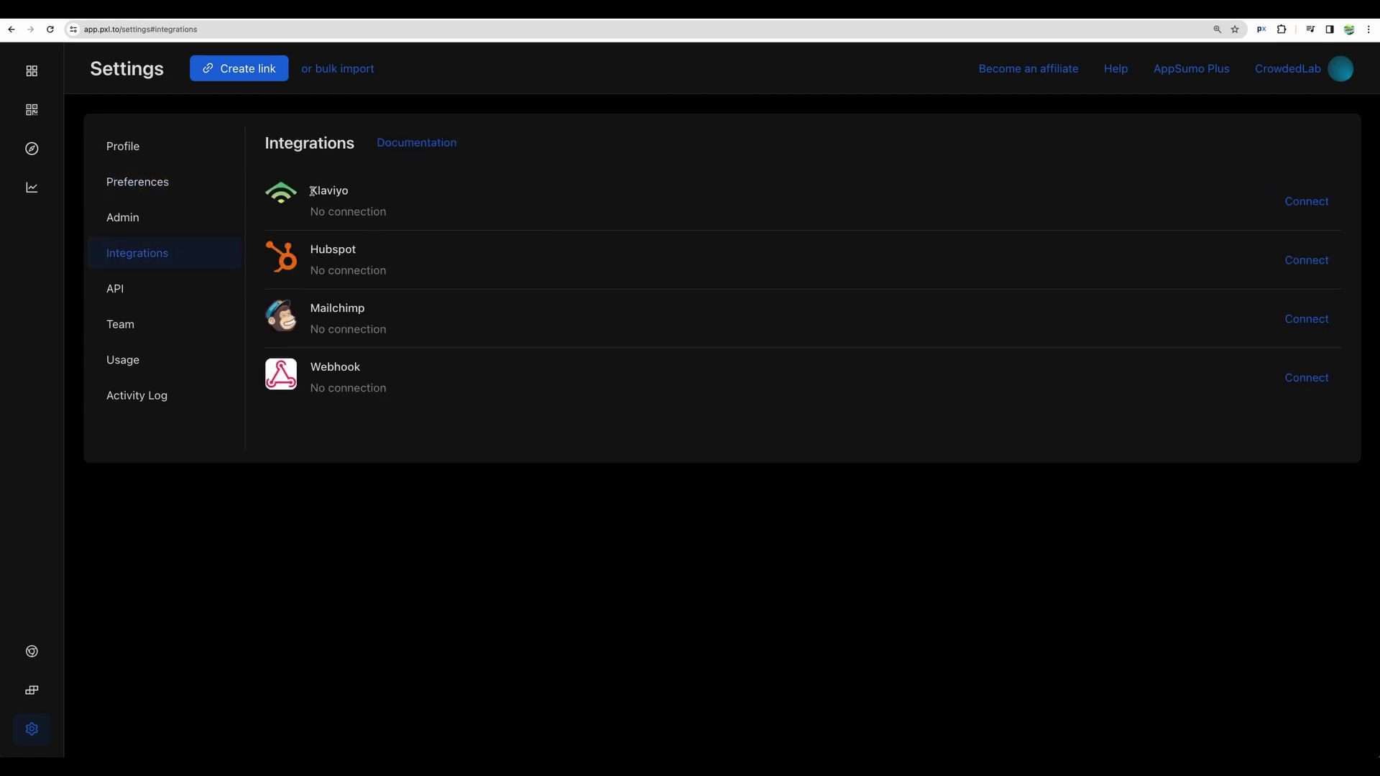
pyautogui.moveTo(312, 191); pyautogui.dragTo(354, 209)
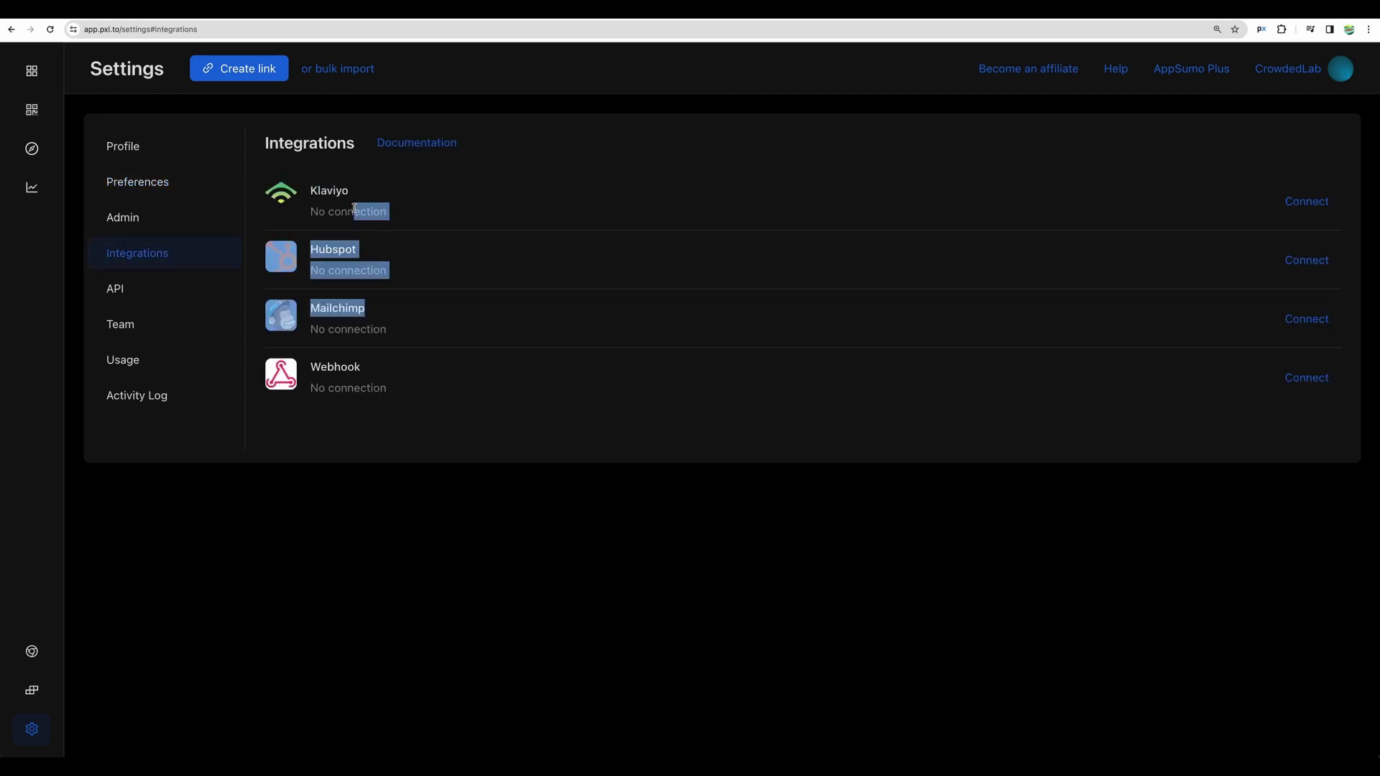
pyautogui.click(431, 174)
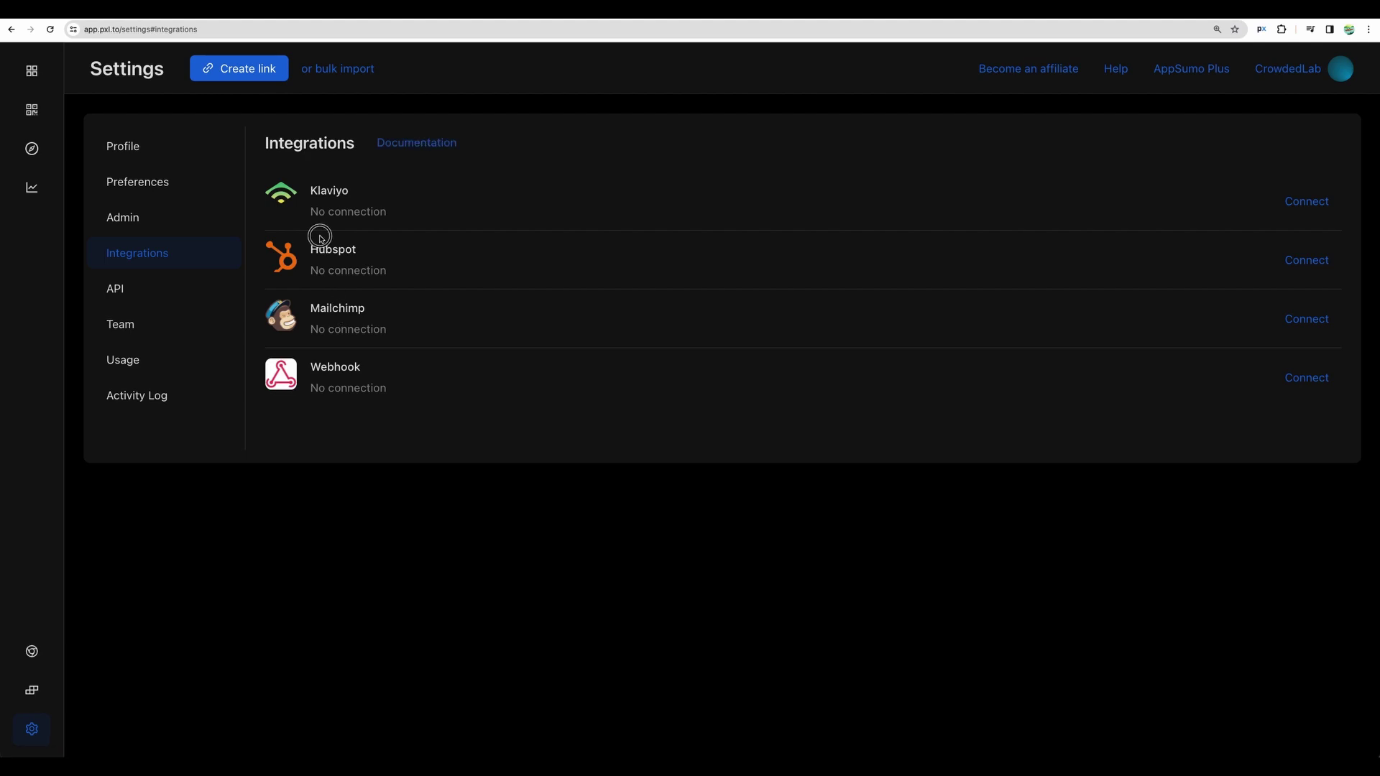
pyautogui.moveTo(320, 237)
pyautogui.mouseDown()
pyautogui.moveTo(369, 287)
pyautogui.moveTo(328, 230)
pyautogui.mouseUp()
pyautogui.click(391, 326)
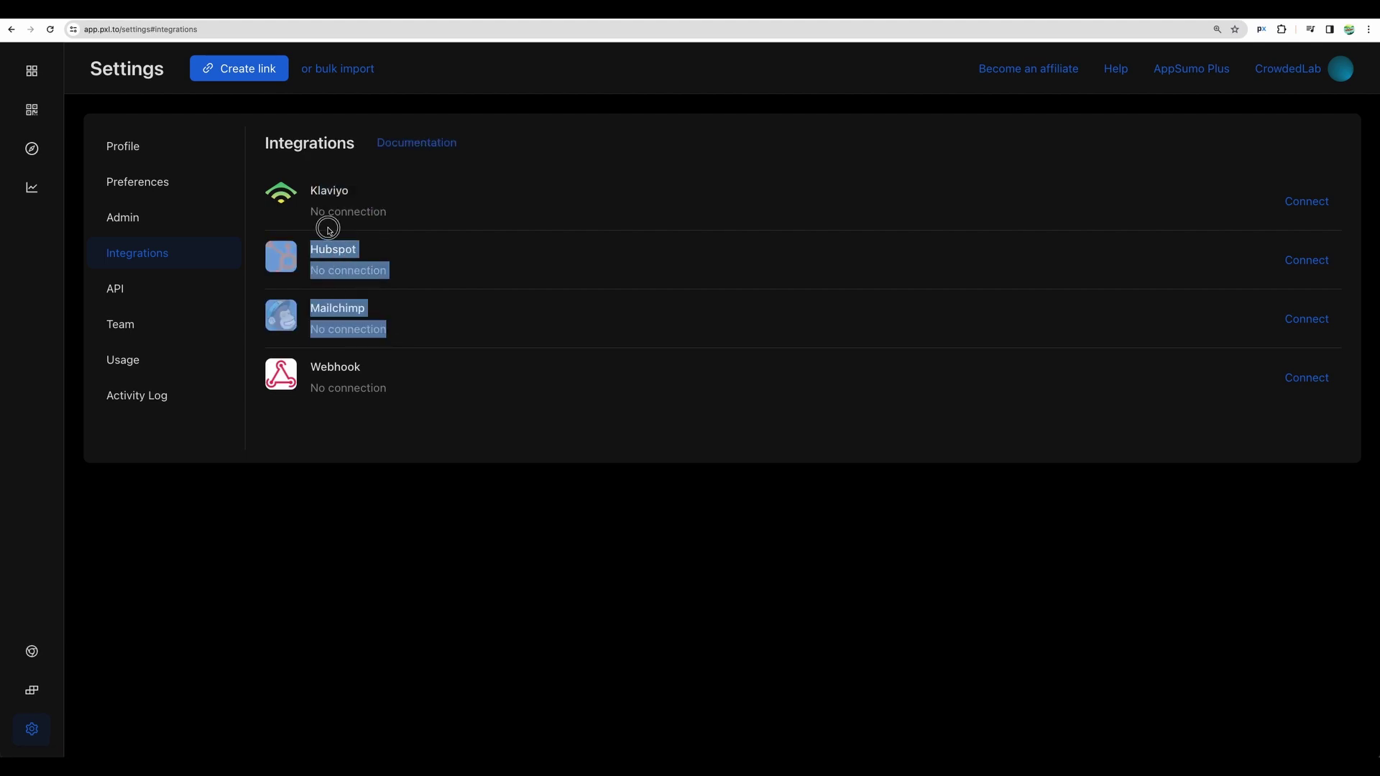
pyautogui.click(328, 230)
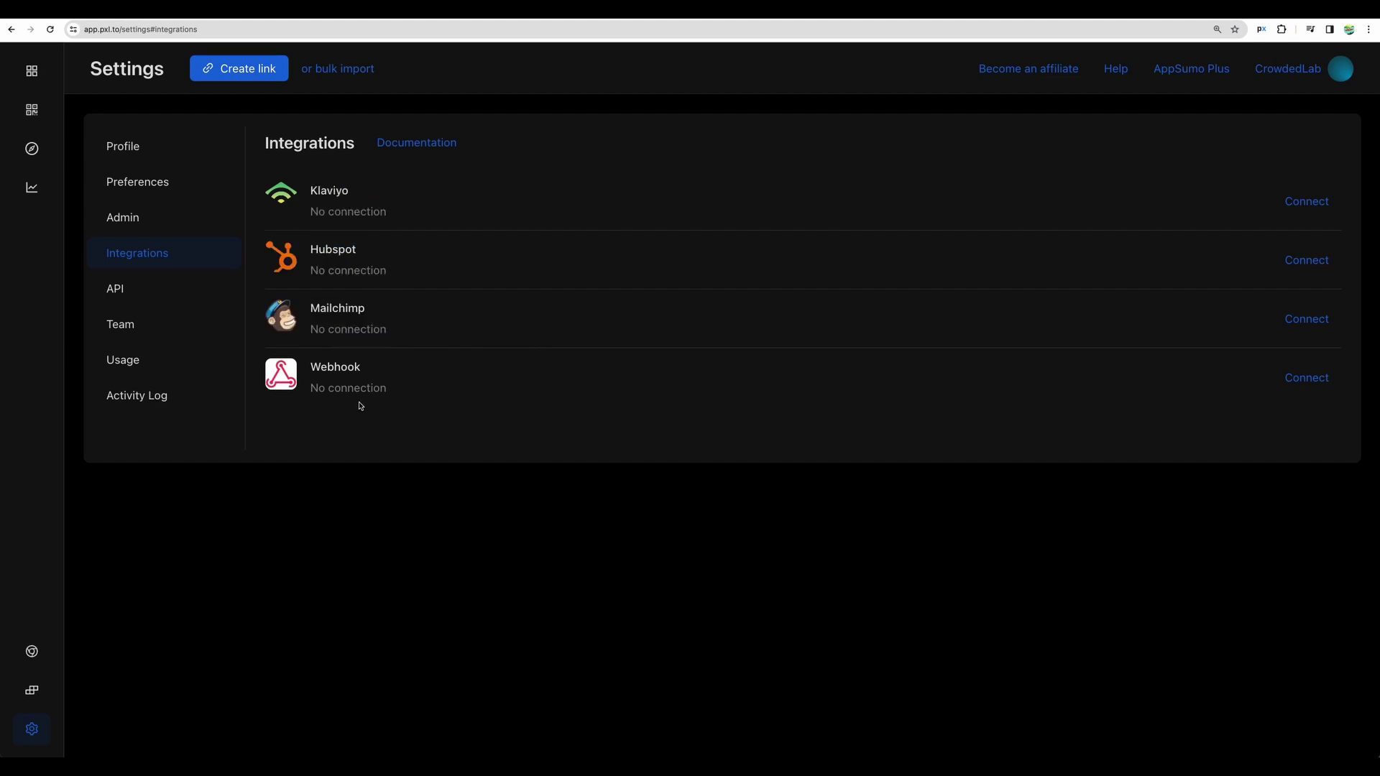
# Step: Highlight the unconnected Webhook integration for emphasis
pyautogui.moveTo(419, 401); pyautogui.dragTo(307, 359)
pyautogui.moveTo(422, 373); pyautogui.dragTo(524, 401)
pyautogui.click(524, 401)
pyautogui.moveTo(434, 405); pyautogui.dragTo(325, 361)
pyautogui.click(325, 361)
# Step: Check the empty API token list, highlighting its heading, then view the Usage quotas
pyautogui.click(125, 289)
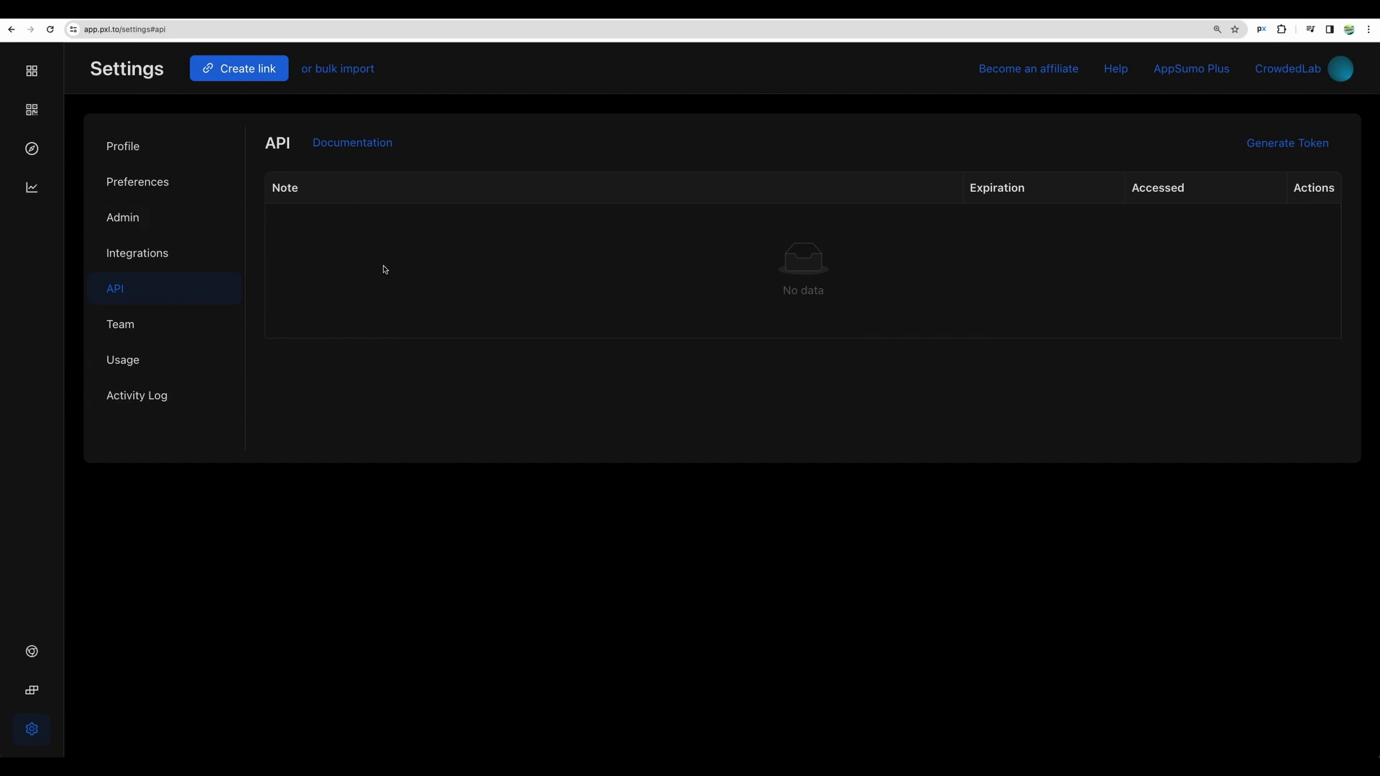
pyautogui.doubleClick(295, 145)
pyautogui.click(291, 145)
pyautogui.doubleClick(267, 144)
pyautogui.click(268, 145)
pyautogui.moveTo(269, 144); pyautogui.dragTo(294, 153)
pyautogui.click(133, 359)
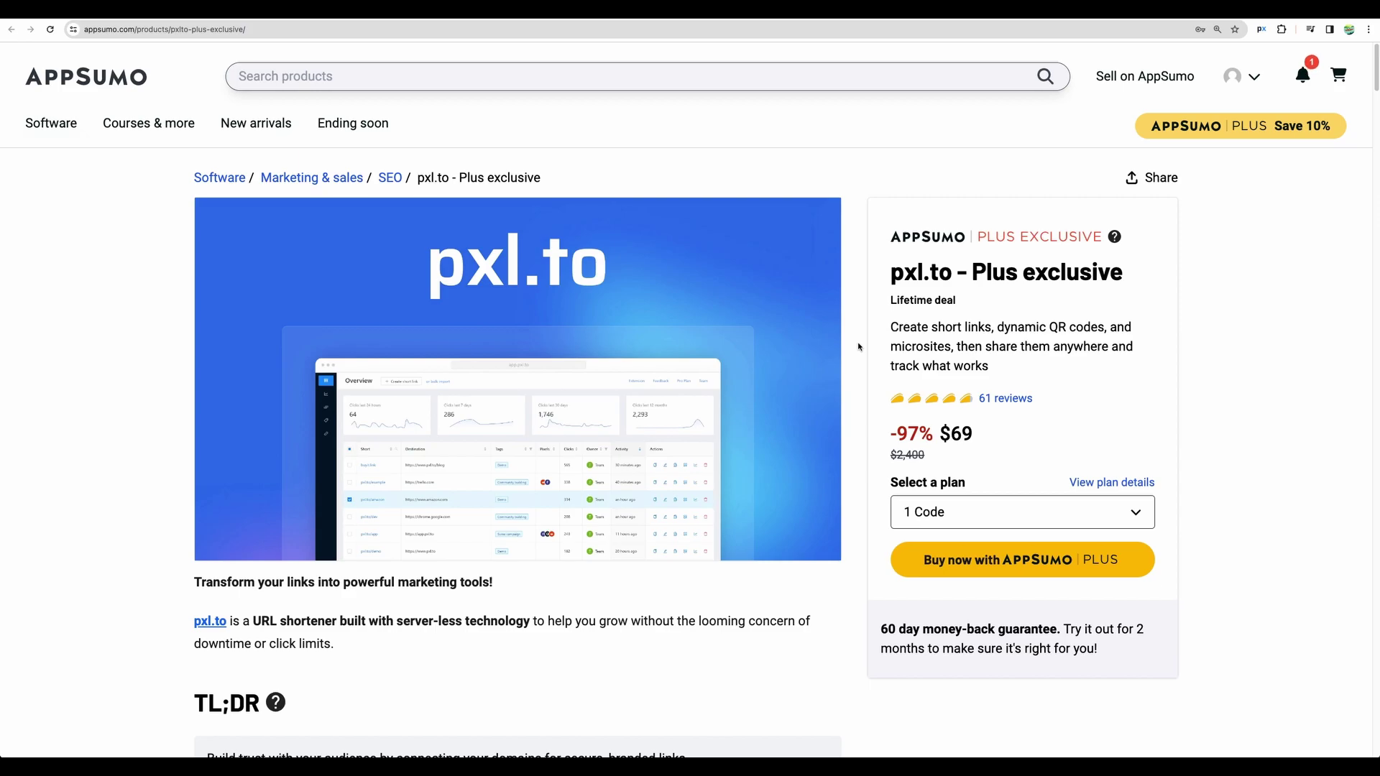
pyautogui.scroll(-20, 856, 370)
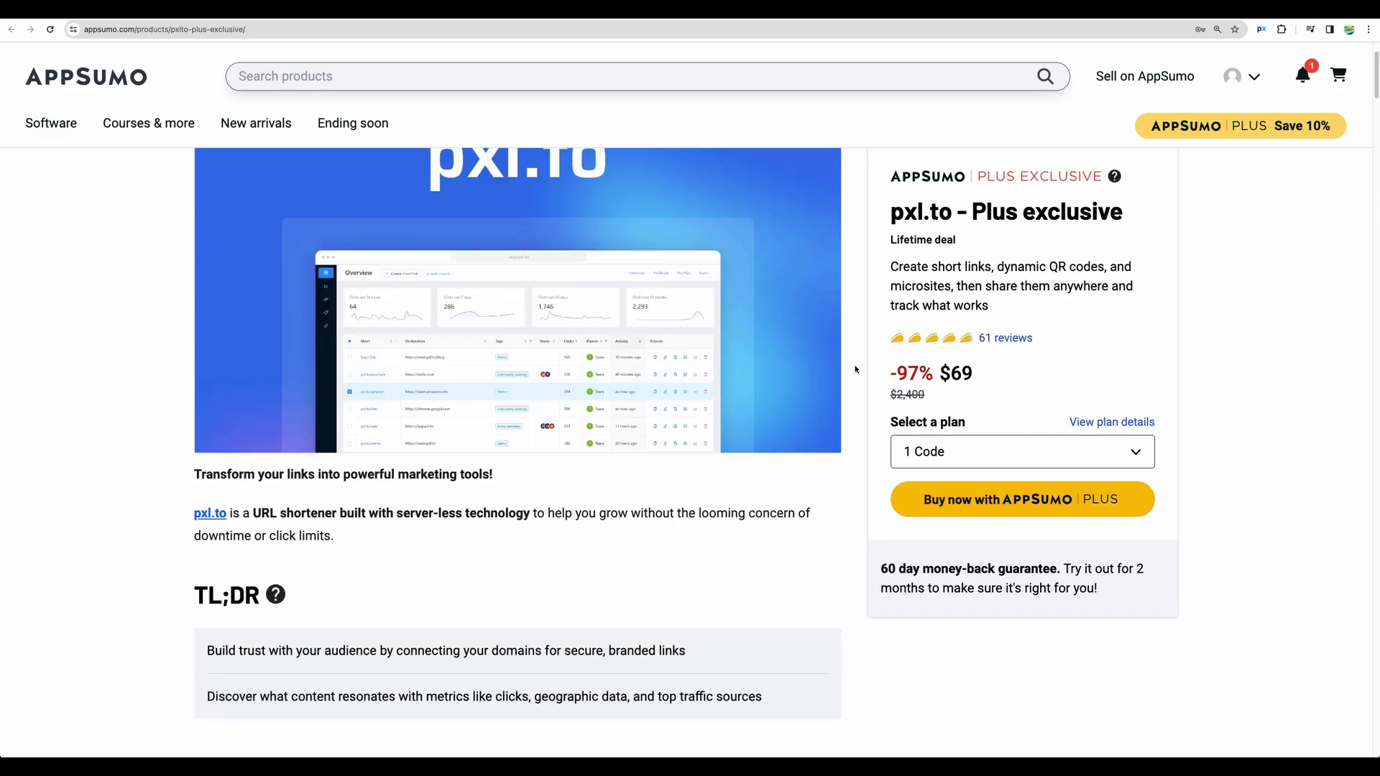
pyautogui.scroll(-10, 856, 373)
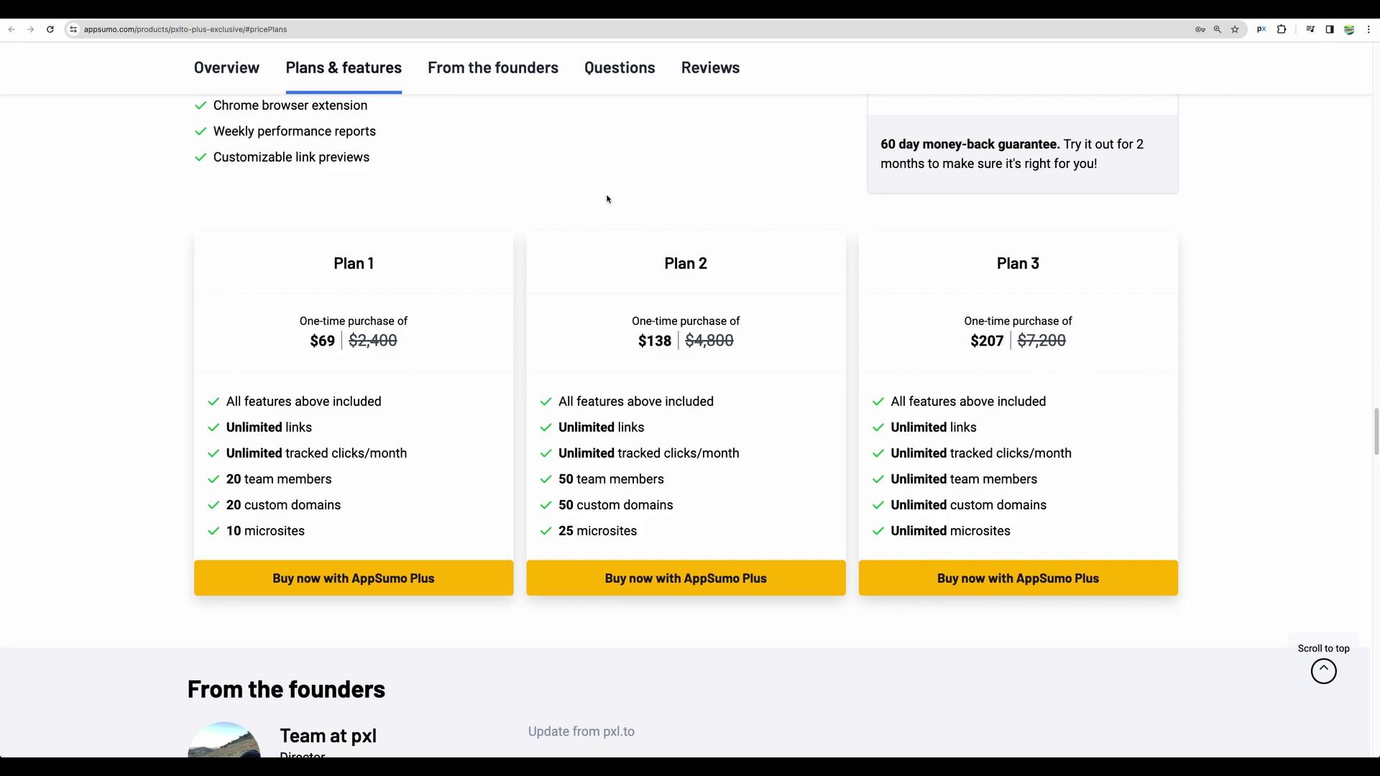
pyautogui.scroll(20, 605, 216)
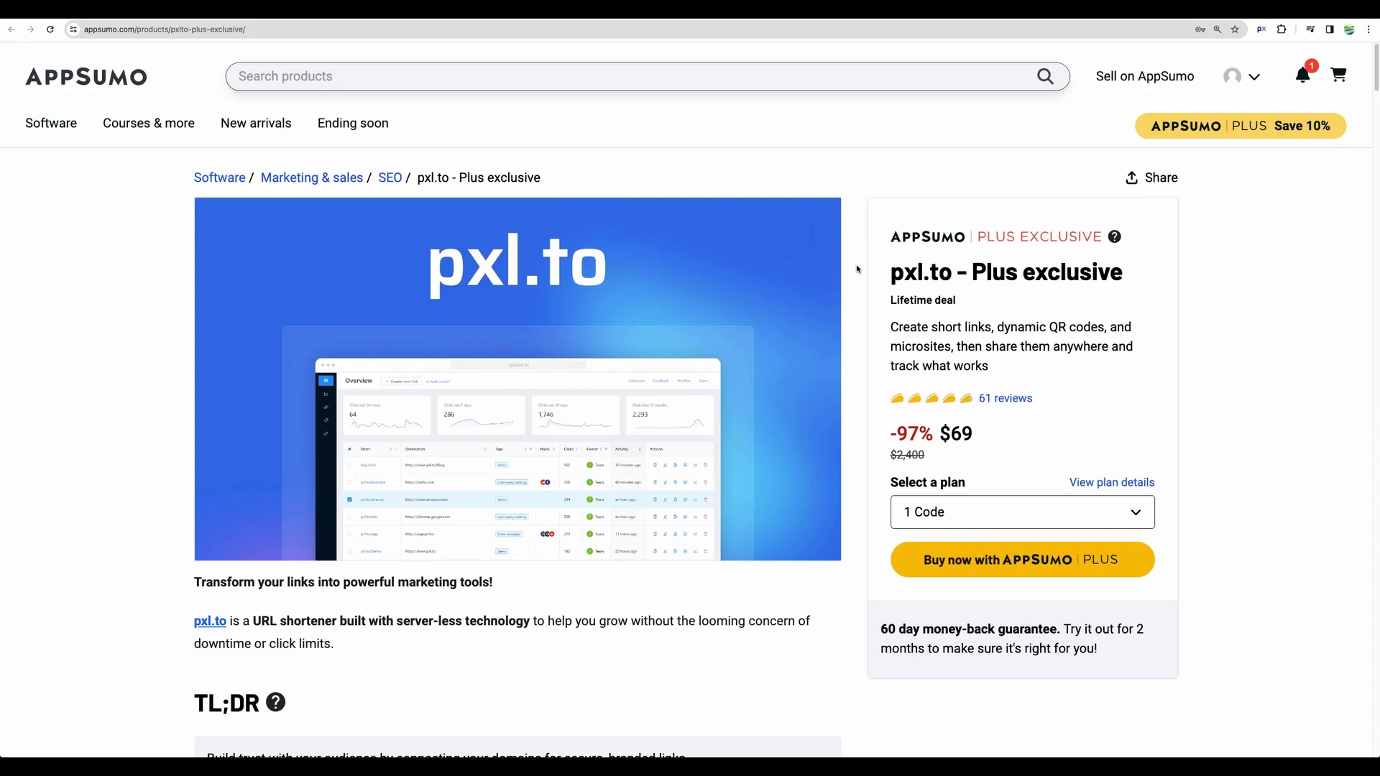
pyautogui.scroll(-2, 866, 275)
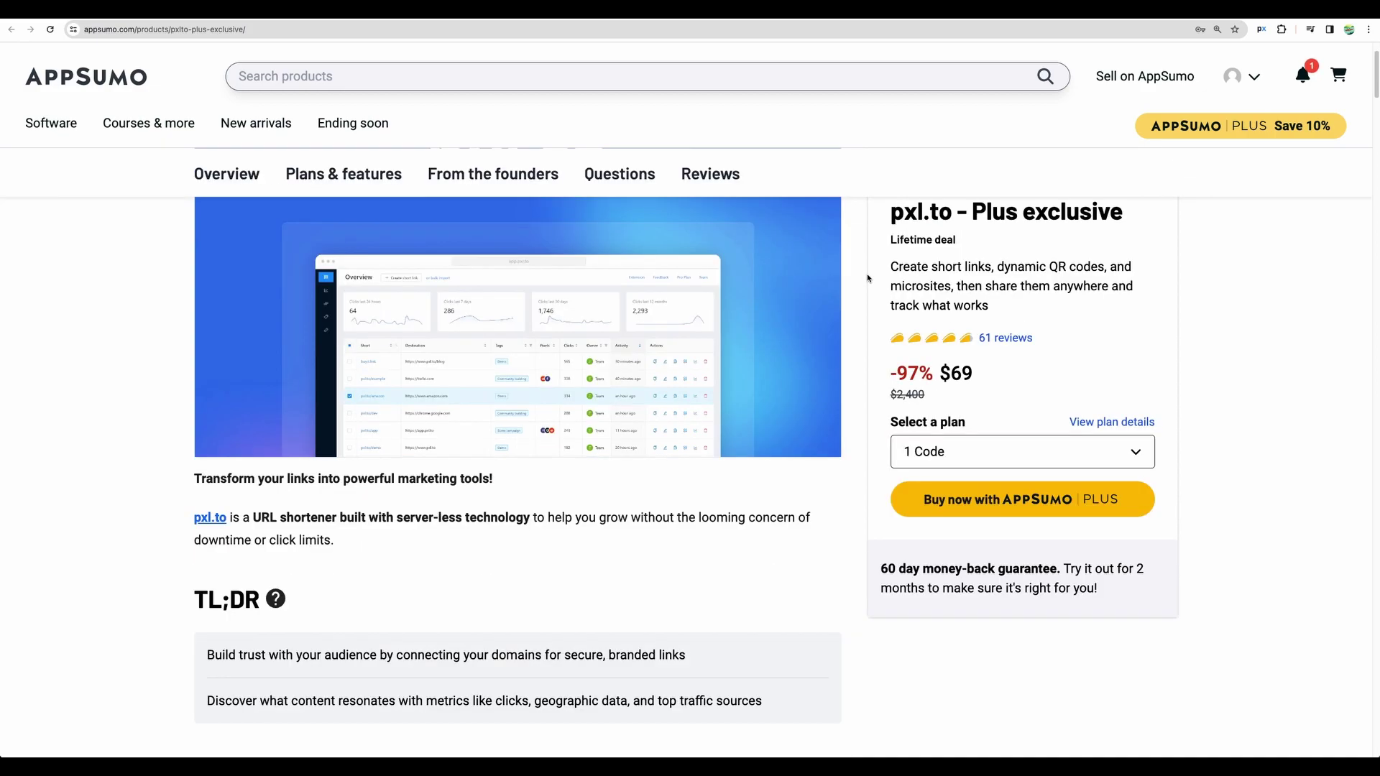
pyautogui.click(827, 323)
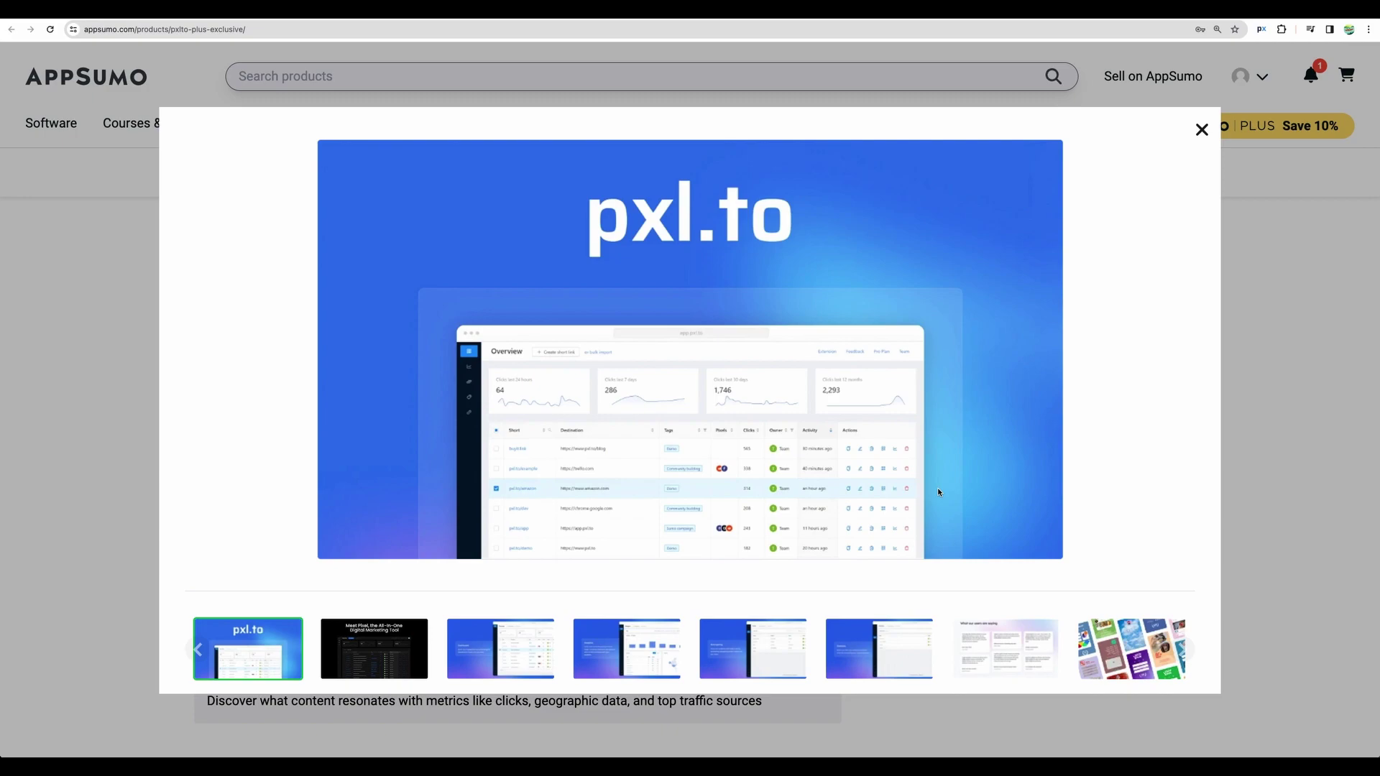
pyautogui.press('Escape')
pyautogui.scroll(3, 869, 438)
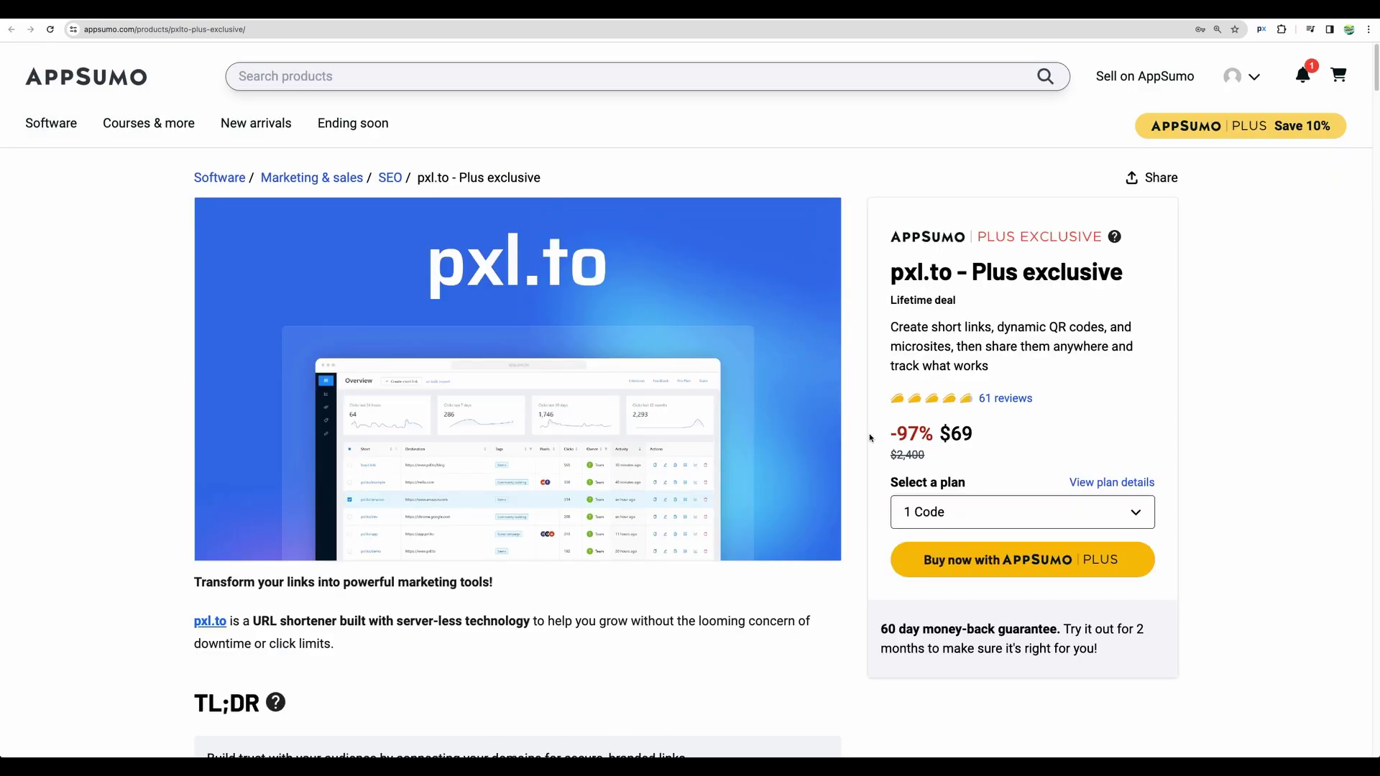